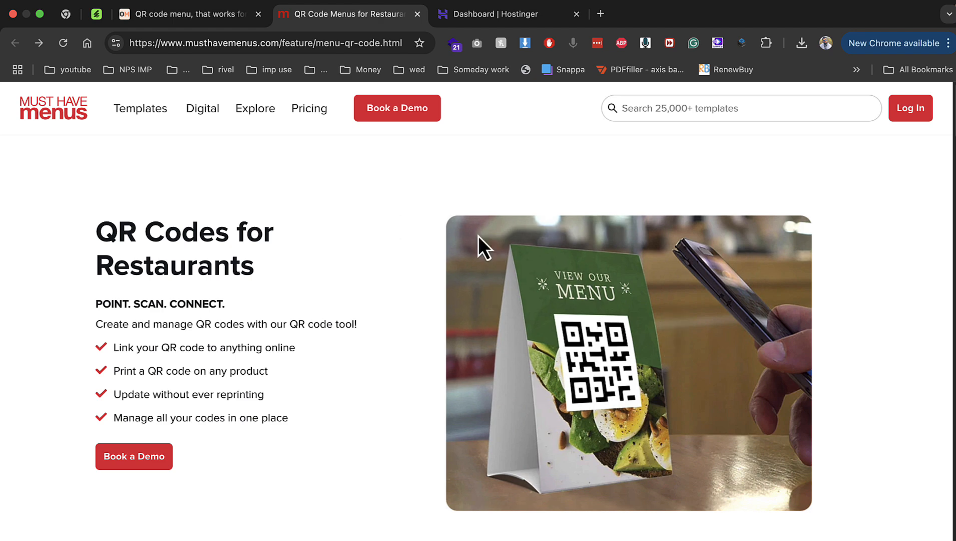
# Switch to the OddMenu site and scroll its homepage down to the pricing and back to the top
pyautogui.scroll(-3, 386, 264)
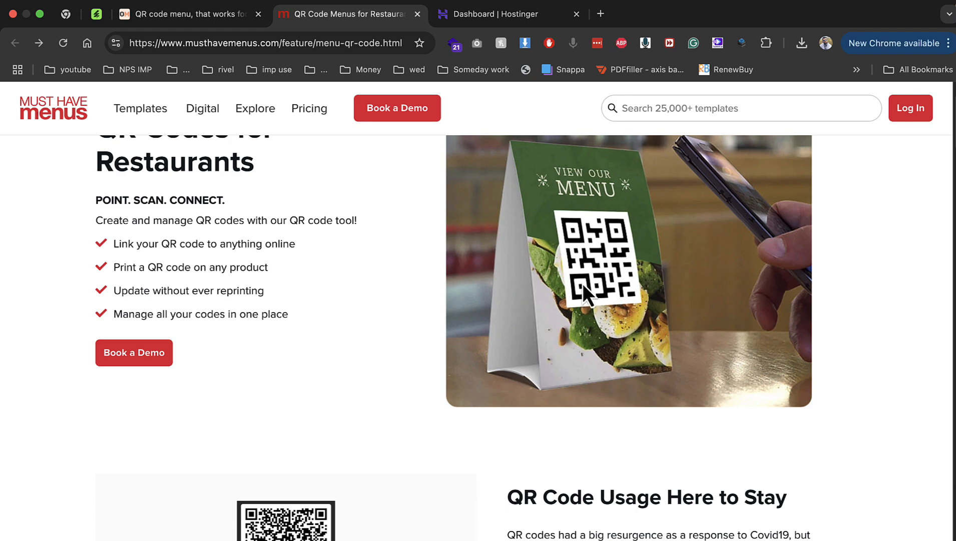
pyautogui.scroll(-20, 583, 284)
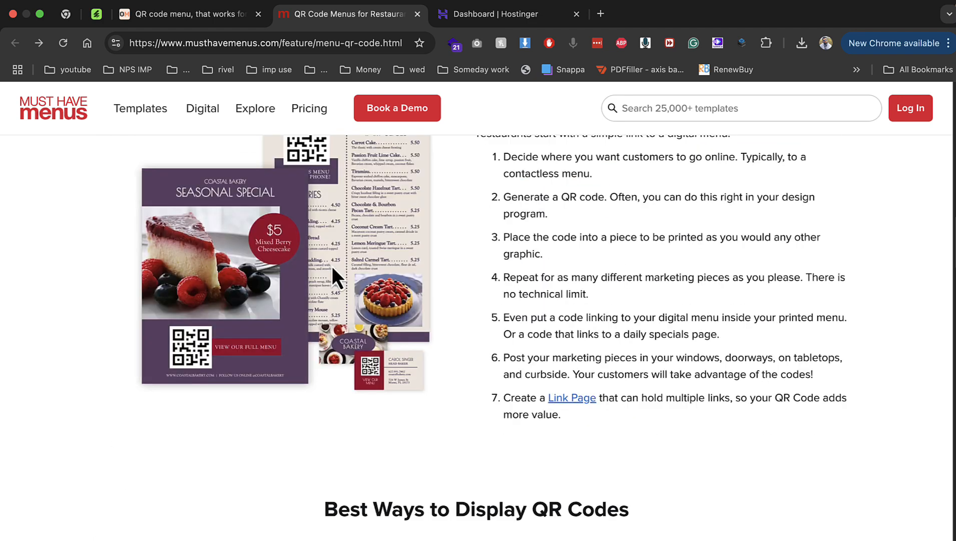
pyautogui.scroll(-13, 456, 289)
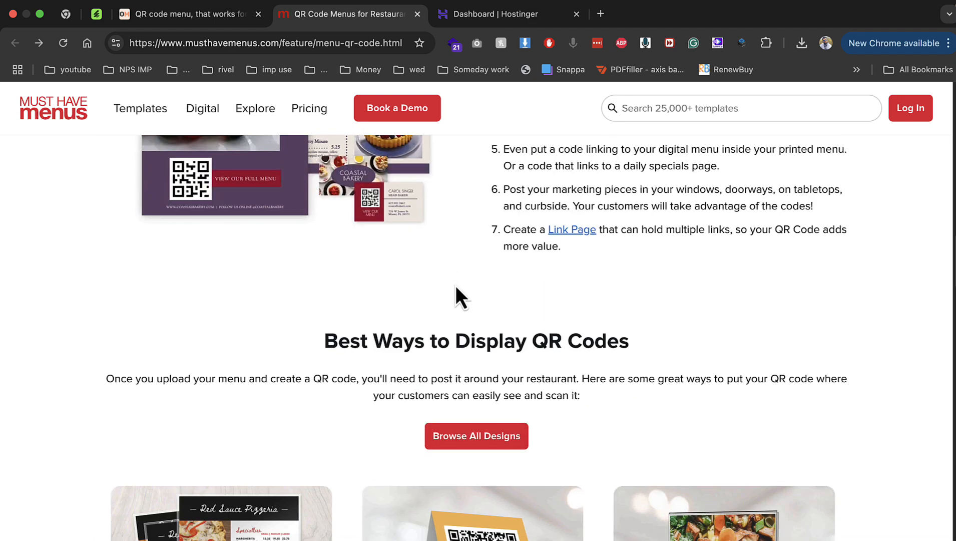
pyautogui.click(200, 14)
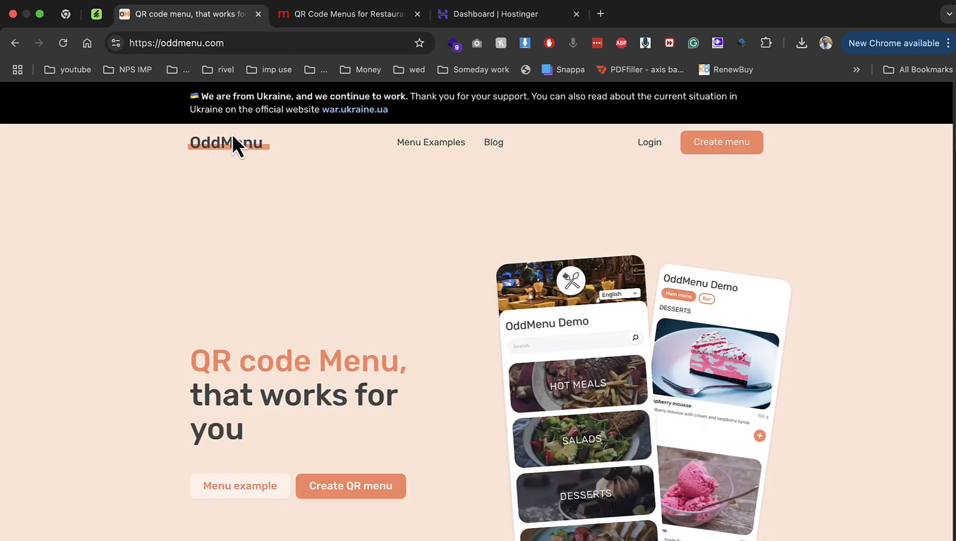
pyautogui.scroll(-20, 431, 318)
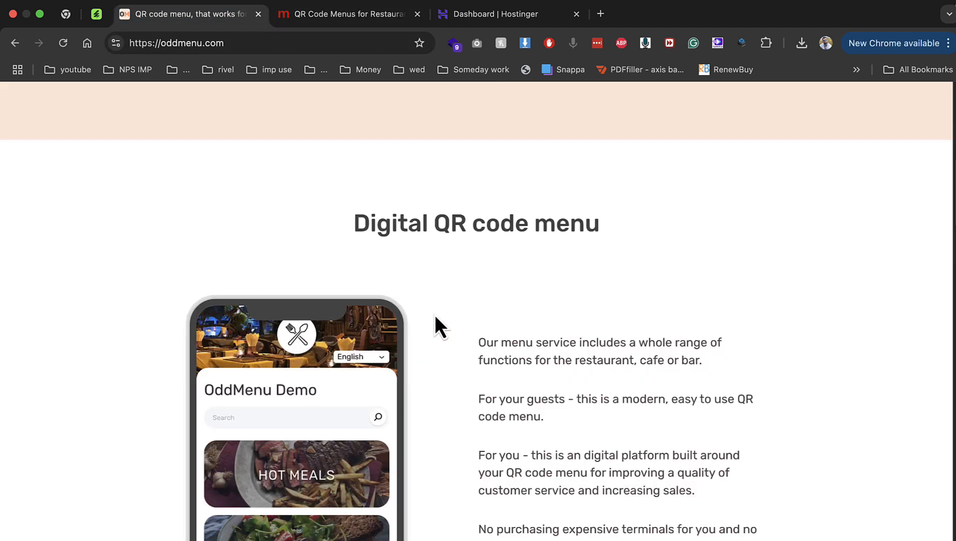
pyautogui.scroll(-15, 390, 308)
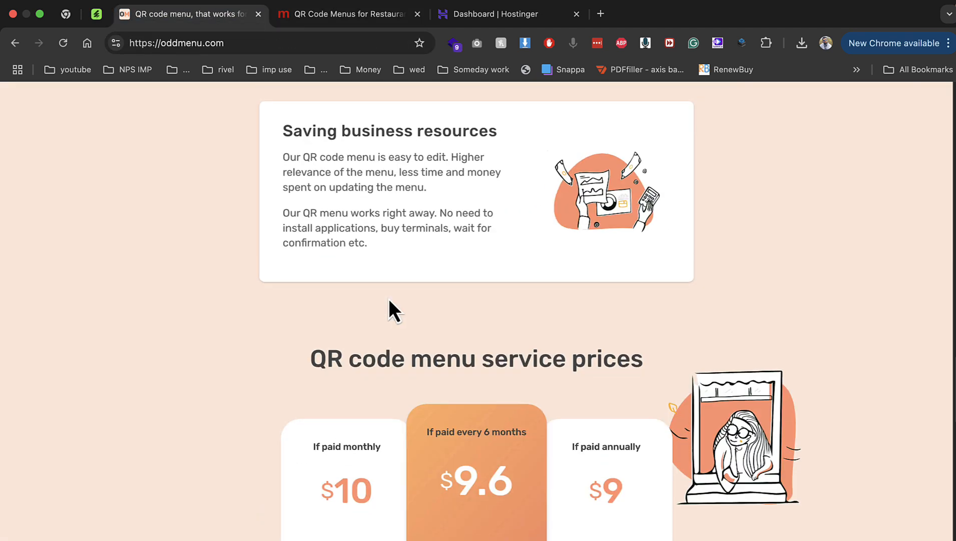
pyautogui.scroll(20, 389, 298)
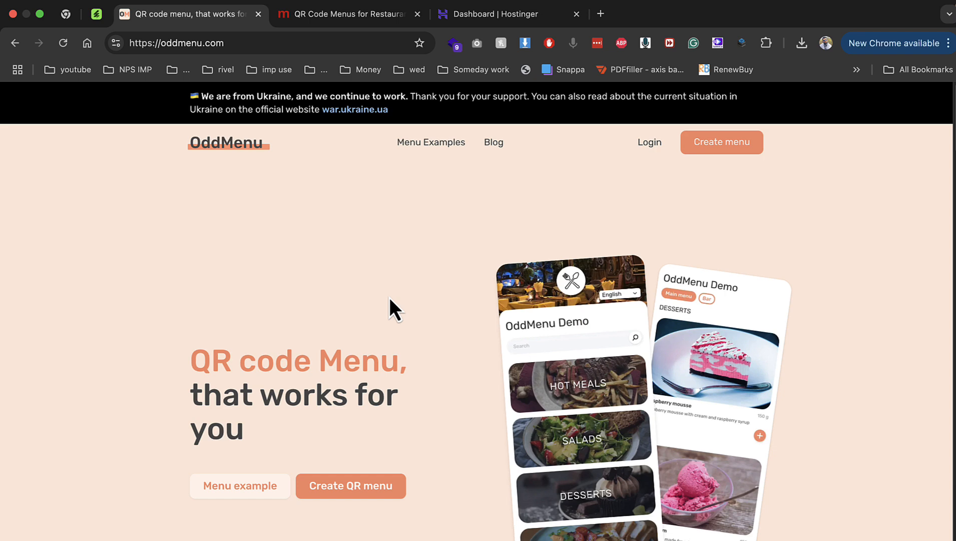
# Close the OddMenu and MustHaveMenus tabs, then highlight the QuickQR product title and sales count on CodeCanyon
pyautogui.click(258, 14)
pyautogui.click(258, 14)
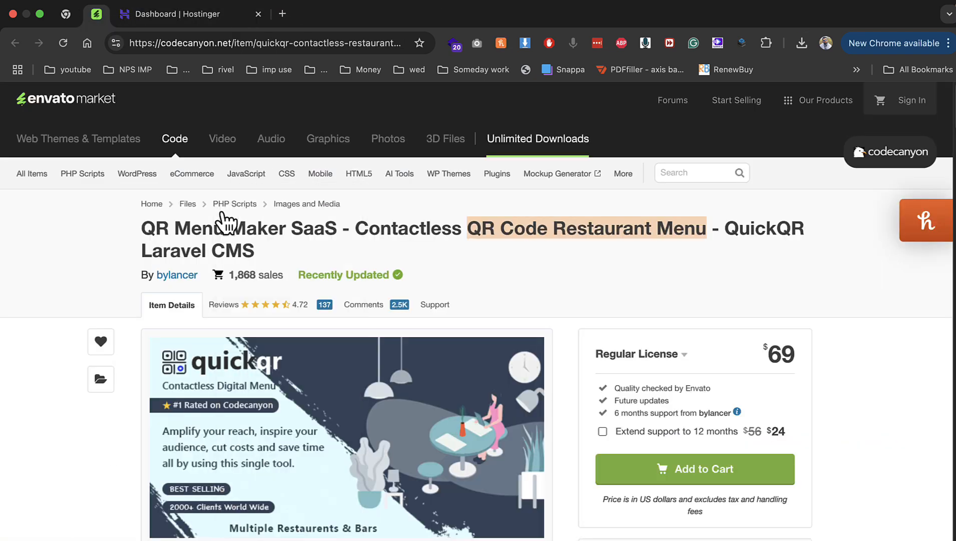
pyautogui.moveTo(155, 228); pyautogui.dragTo(539, 227)
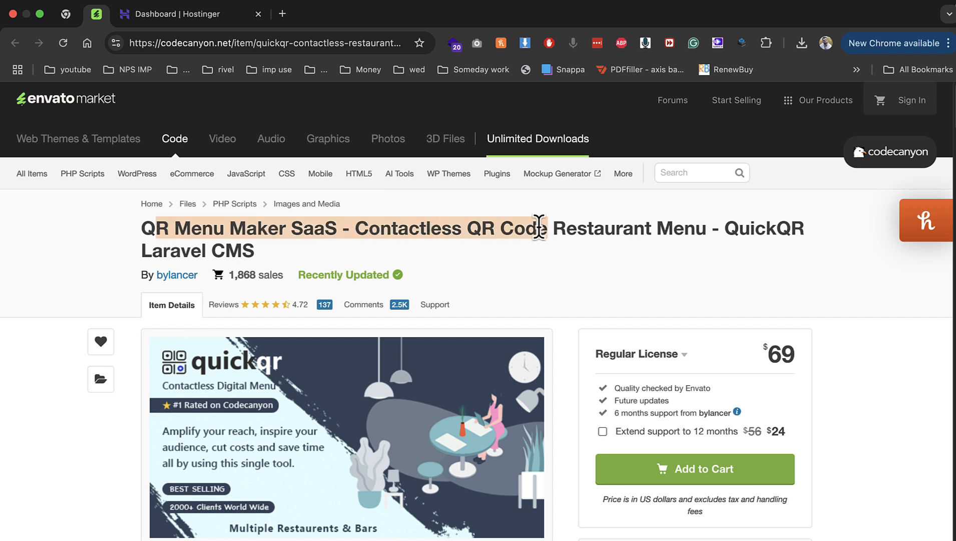
pyautogui.moveTo(725, 230); pyautogui.dragTo(803, 231)
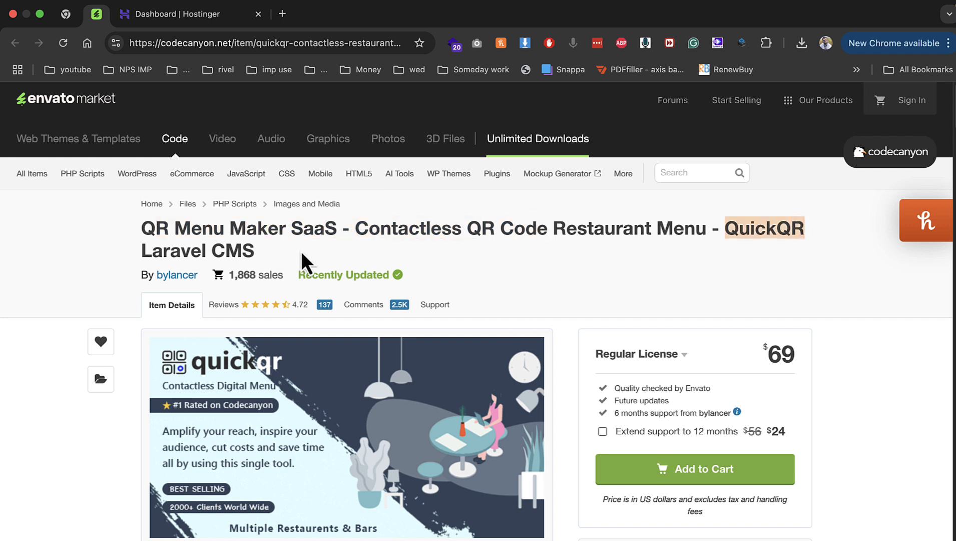
pyautogui.scroll(-1, 290, 310)
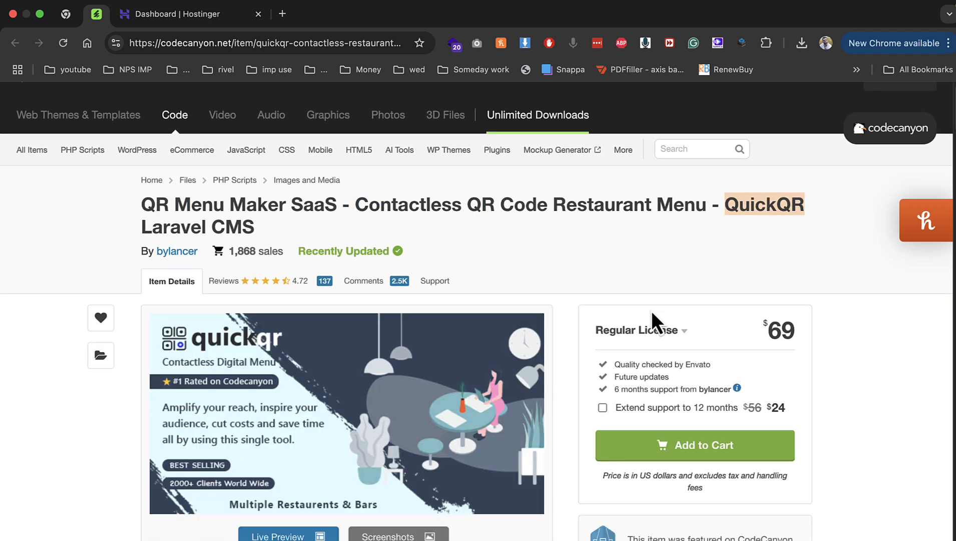
pyautogui.scroll(-1, 648, 310)
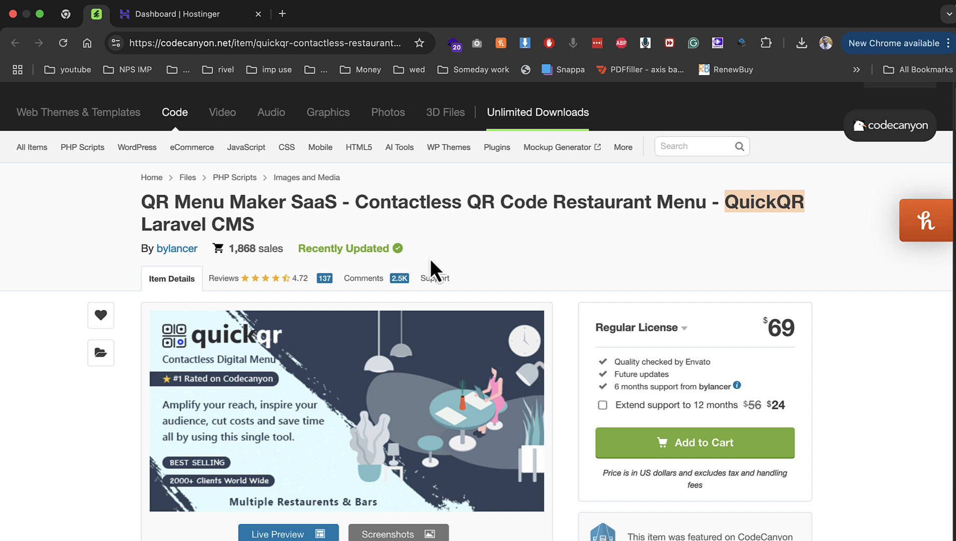
pyautogui.moveTo(229, 248); pyautogui.dragTo(416, 248)
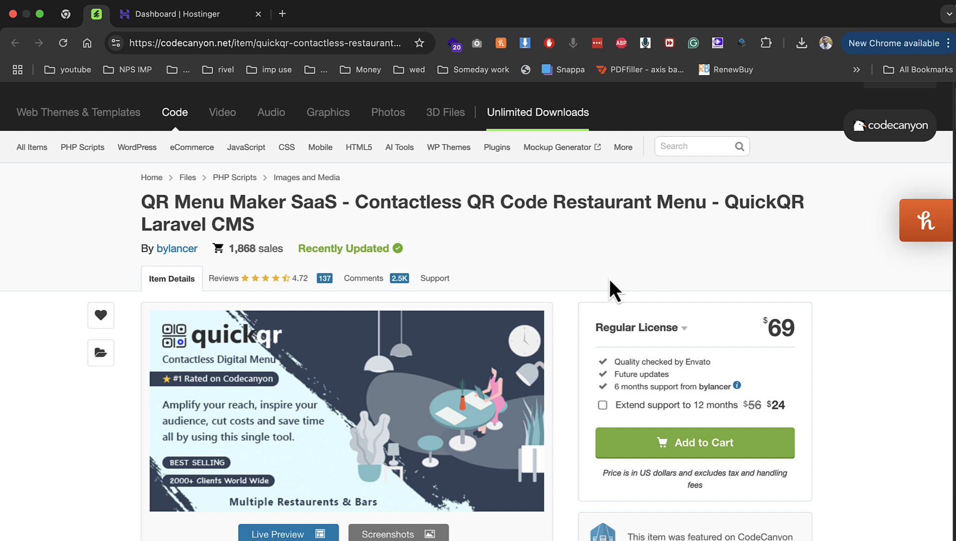
pyautogui.moveTo(168, 206); pyautogui.dragTo(251, 224)
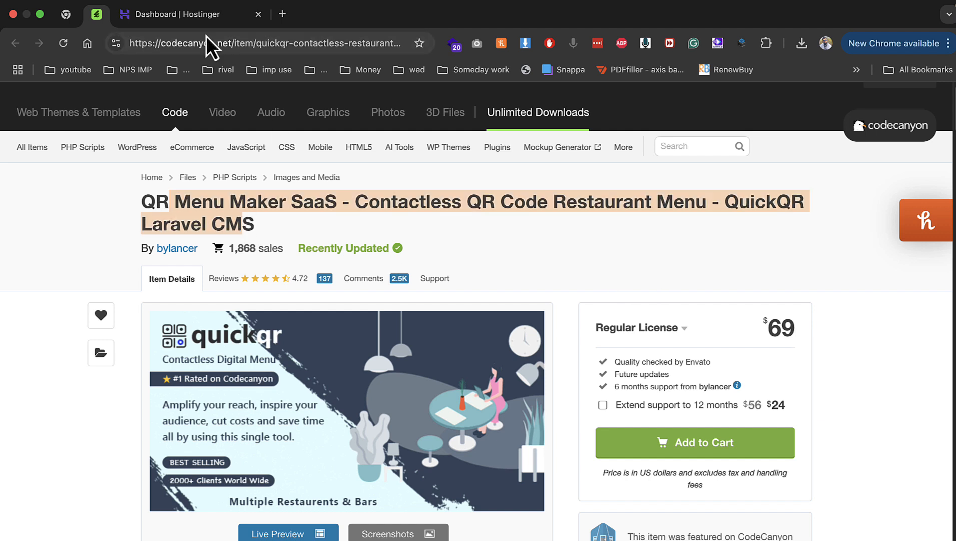
# Switch to the Hostinger hPanel dashboard for phay.me and highlight part of its site address
pyautogui.click(194, 26)
pyautogui.moveTo(193, 44); pyautogui.dragTo(235, 46)
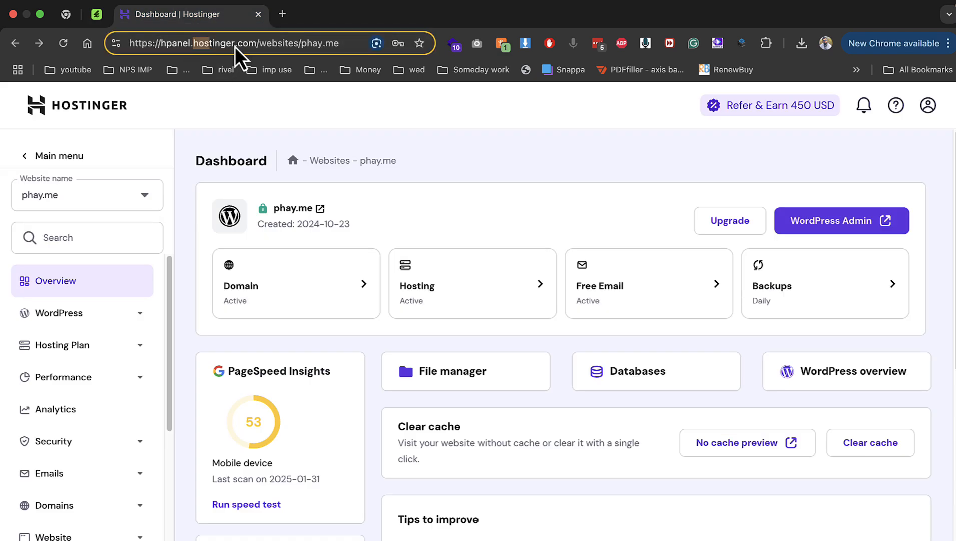
pyautogui.click(506, 119)
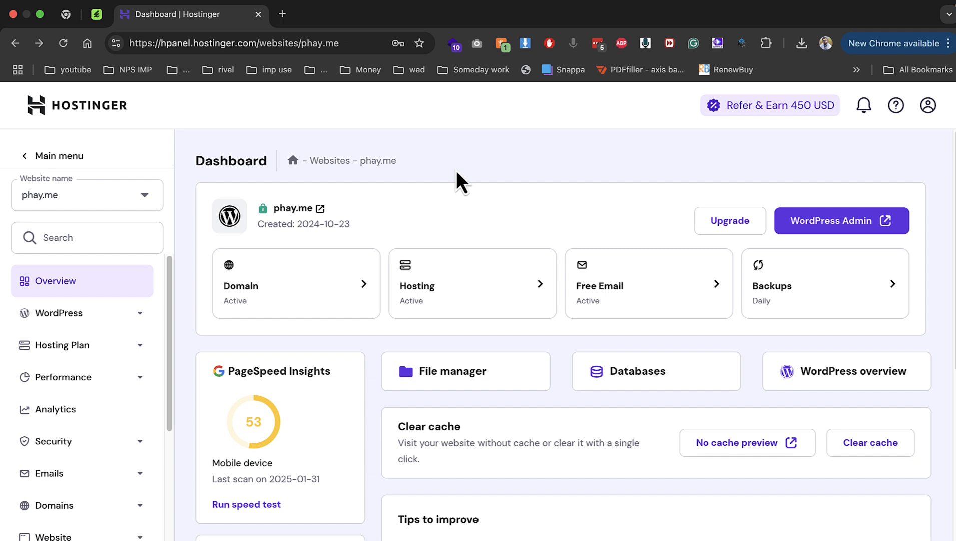
# Open Domains > Subdomains and select the demo.phay.me entry
pyautogui.click(80, 506)
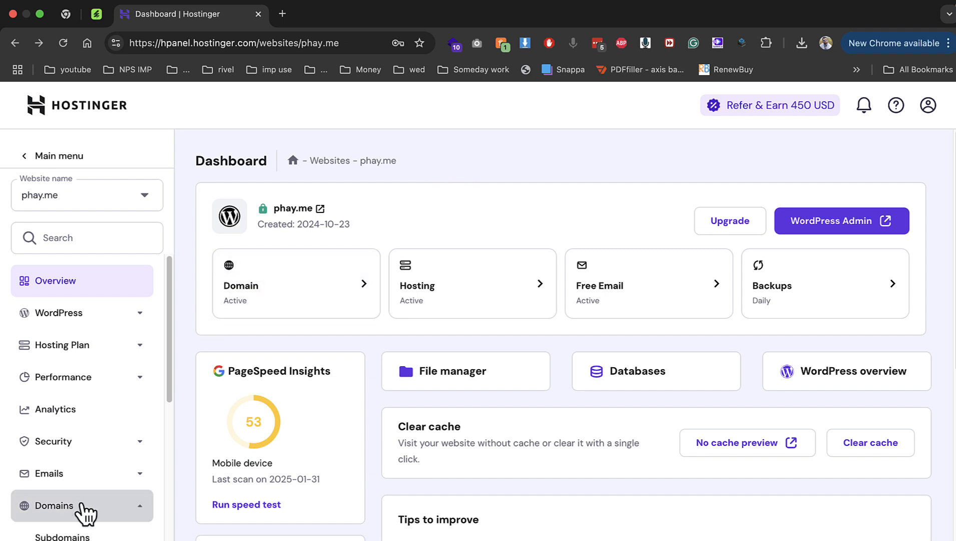
pyautogui.scroll(-3, 75, 459)
pyautogui.click(73, 428)
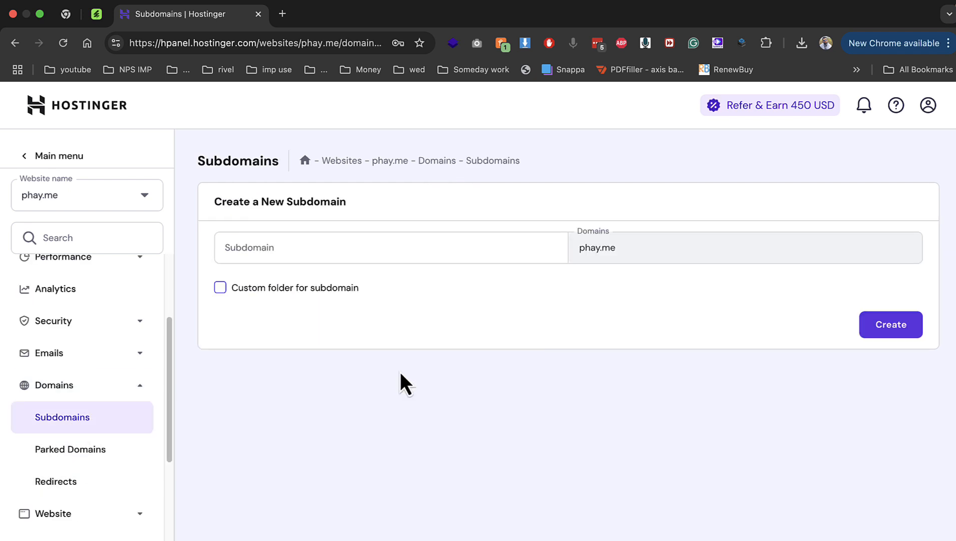
pyautogui.moveTo(257, 478); pyautogui.dragTo(666, 492)
pyautogui.click(278, 478)
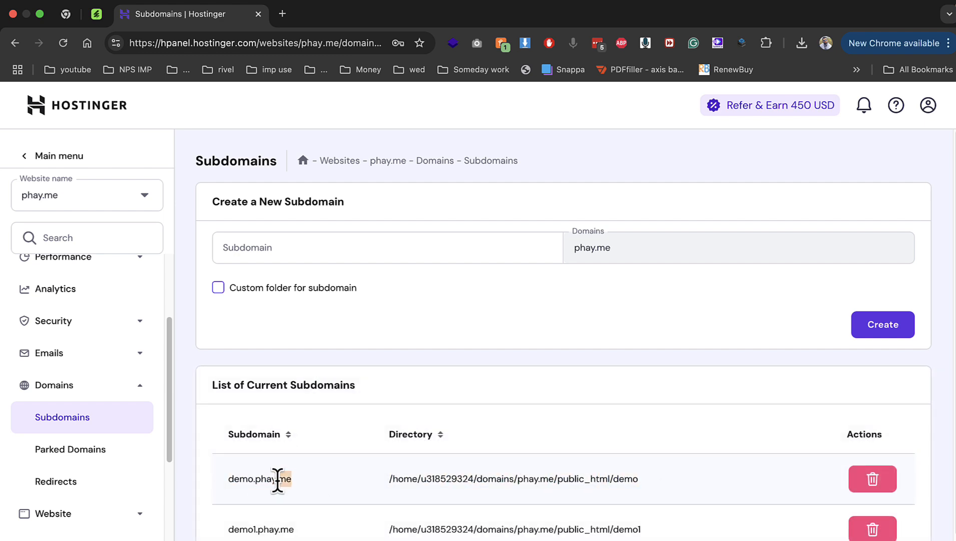
pyautogui.doubleClick(278, 478)
# Visit demo.phay.me in a new tab, confirm it returns 403 Forbidden, then return to hPanel
pyautogui.rightClick(279, 481)
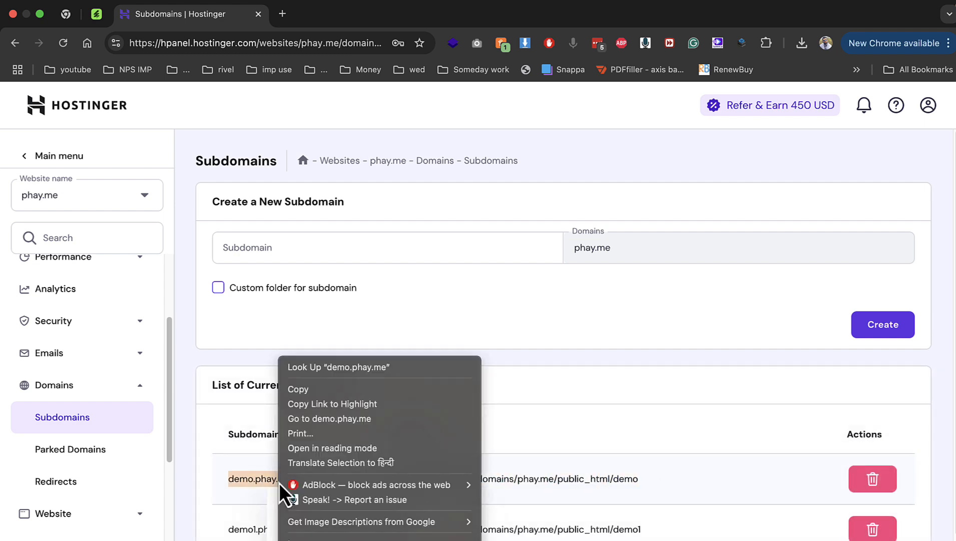
pyautogui.click(368, 419)
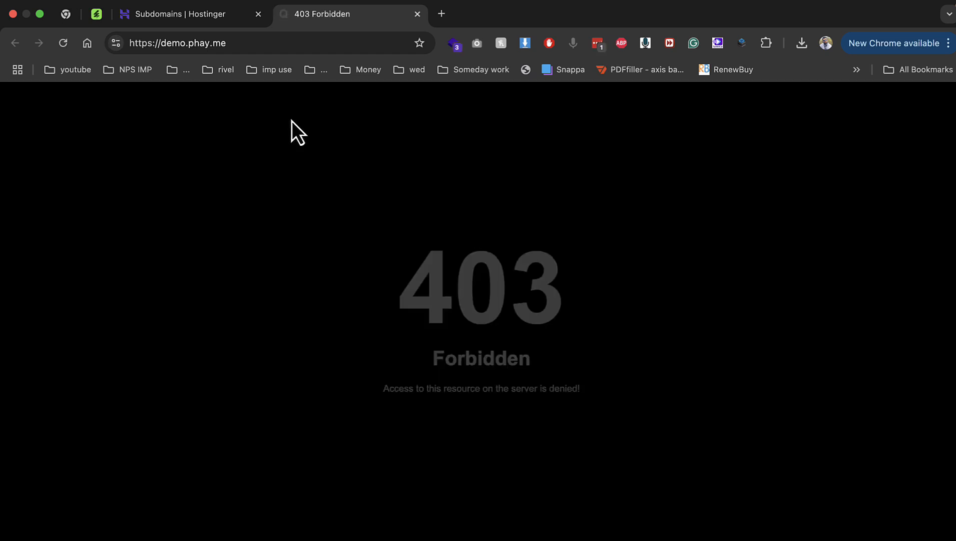
pyautogui.moveTo(315, 183); pyautogui.dragTo(570, 370)
pyautogui.click(571, 371)
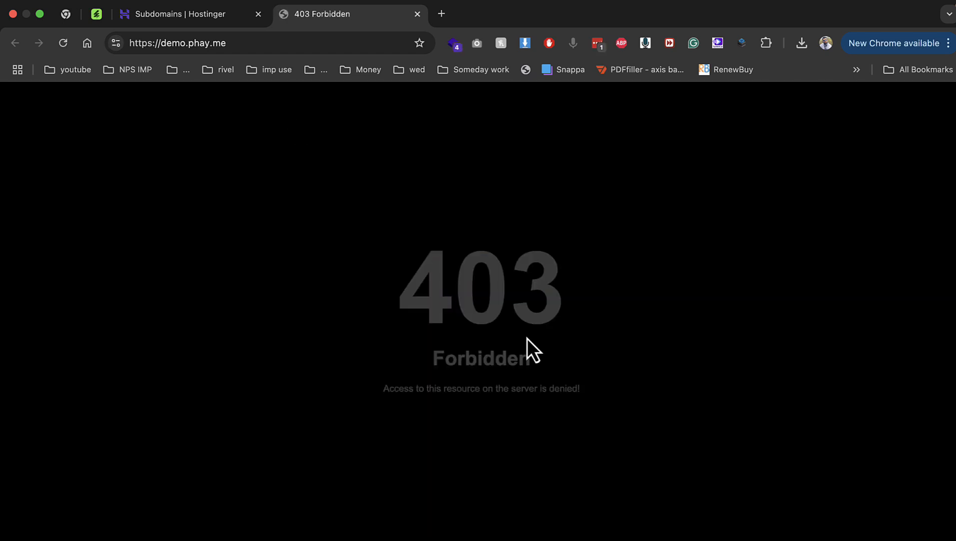
pyautogui.click(175, 15)
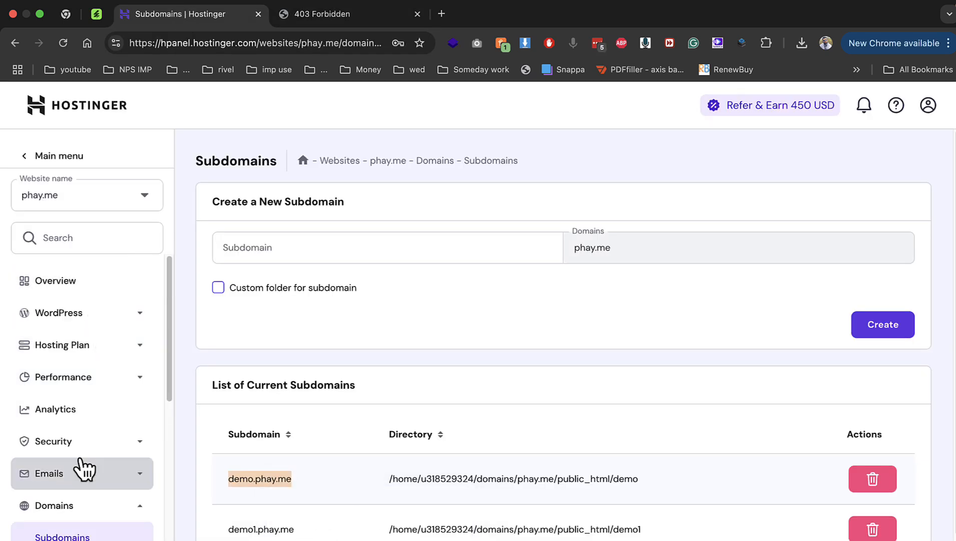
pyautogui.scroll(-5, 120, 408)
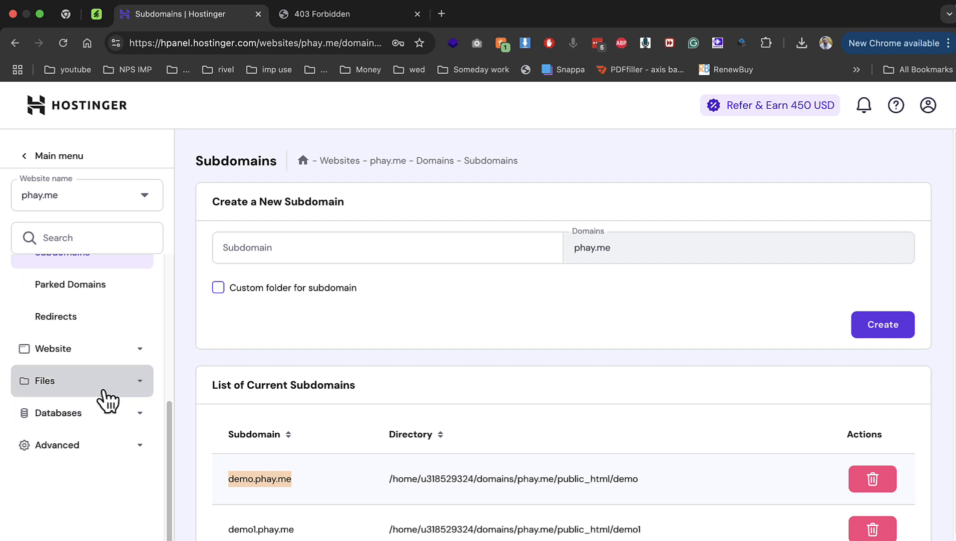
pyautogui.click(103, 390)
# Open the File Manager for phay.me and navigate into public_html/demo
pyautogui.click(90, 327)
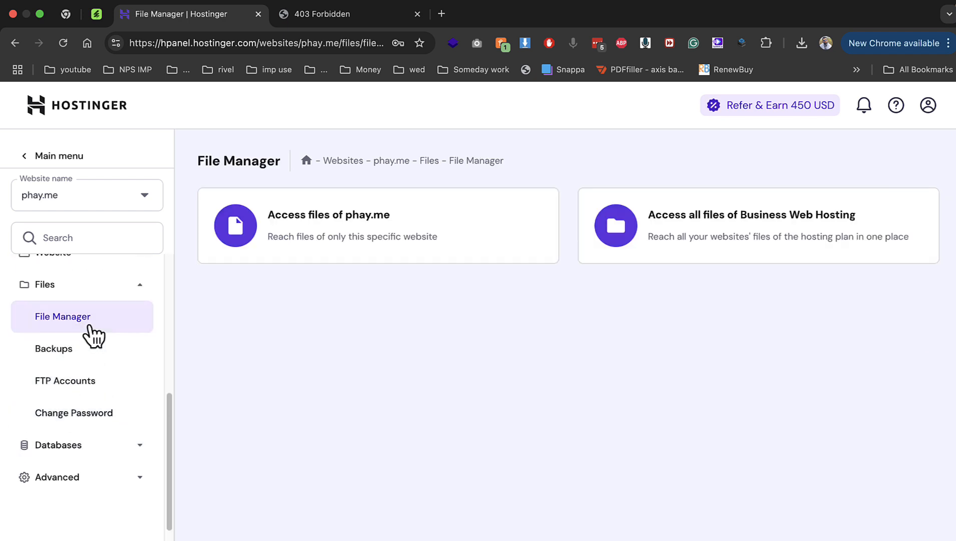
pyautogui.click(318, 256)
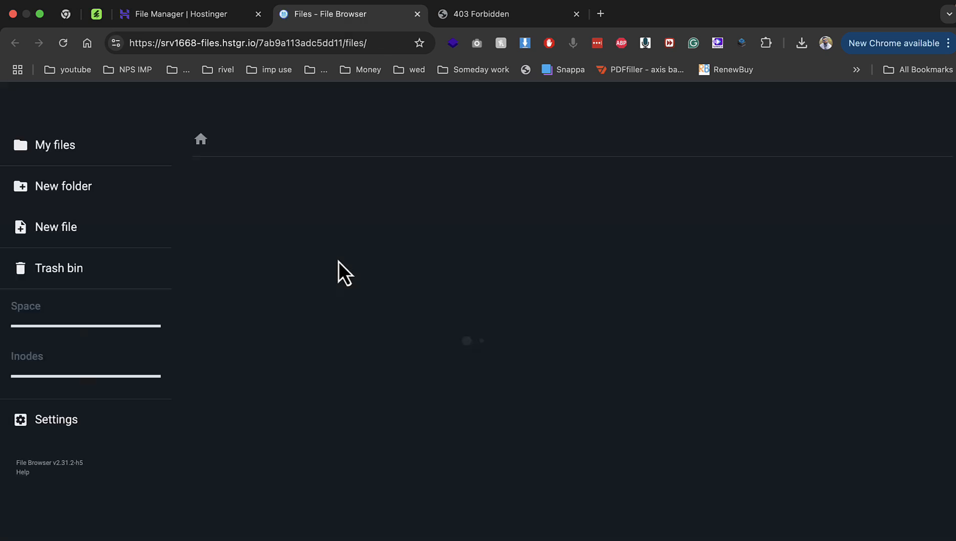
pyautogui.doubleClick(278, 224)
pyautogui.click(264, 255)
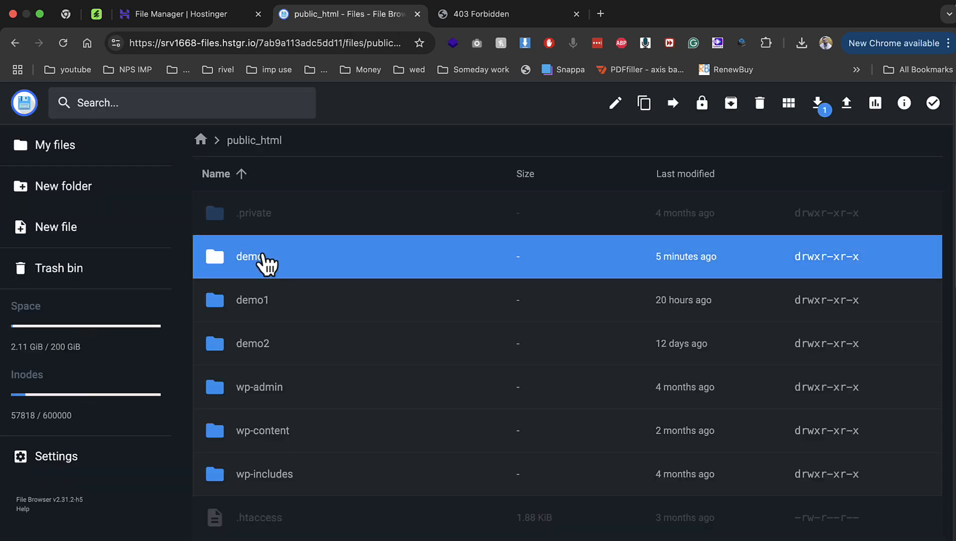
pyautogui.doubleClick(264, 257)
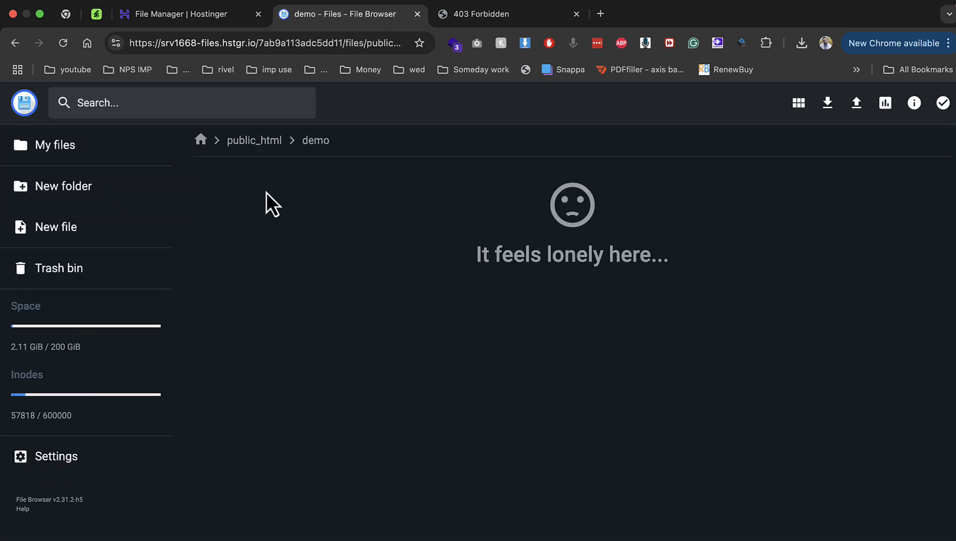
# Start uploading the zip file from the Desktop into the demo folder
pyautogui.click(857, 103)
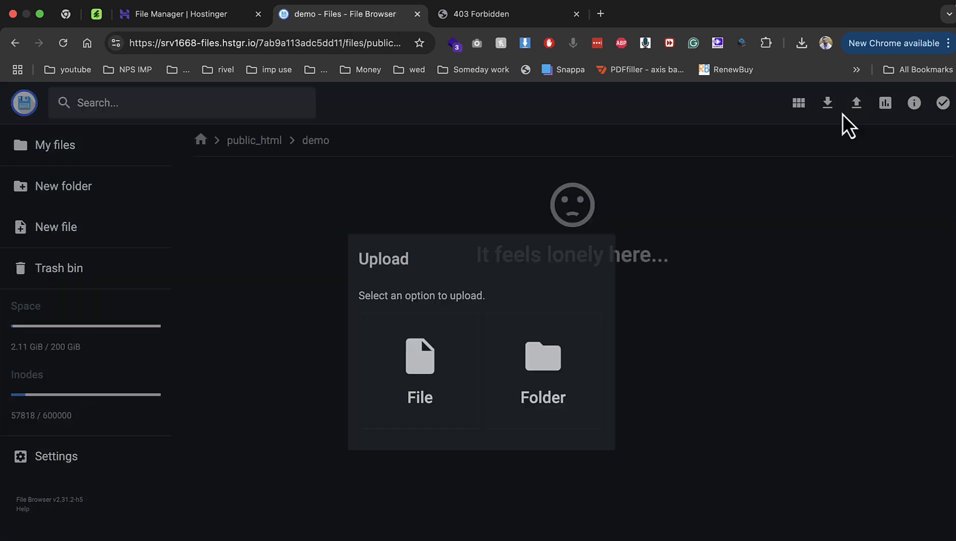
pyautogui.click(414, 370)
pyautogui.click(300, 267)
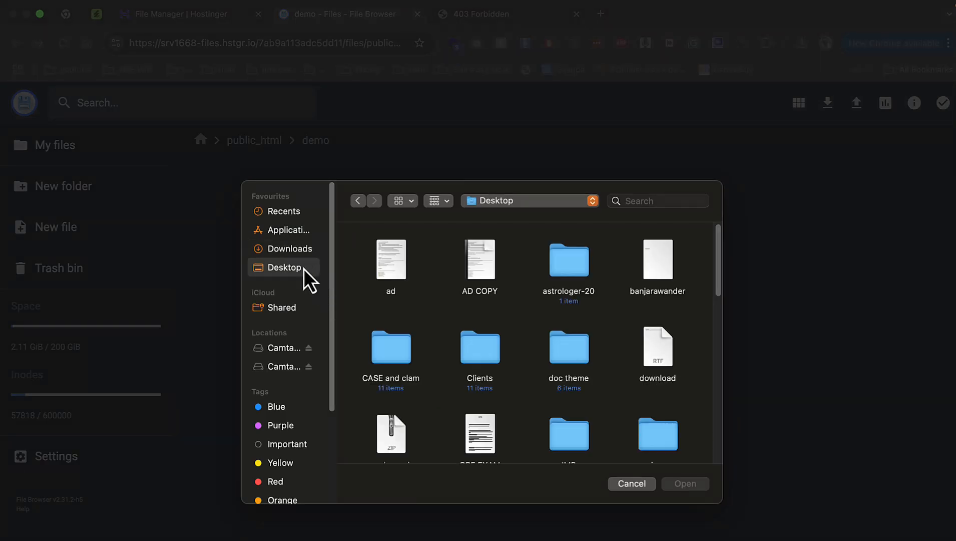
pyautogui.scroll(-10, 531, 365)
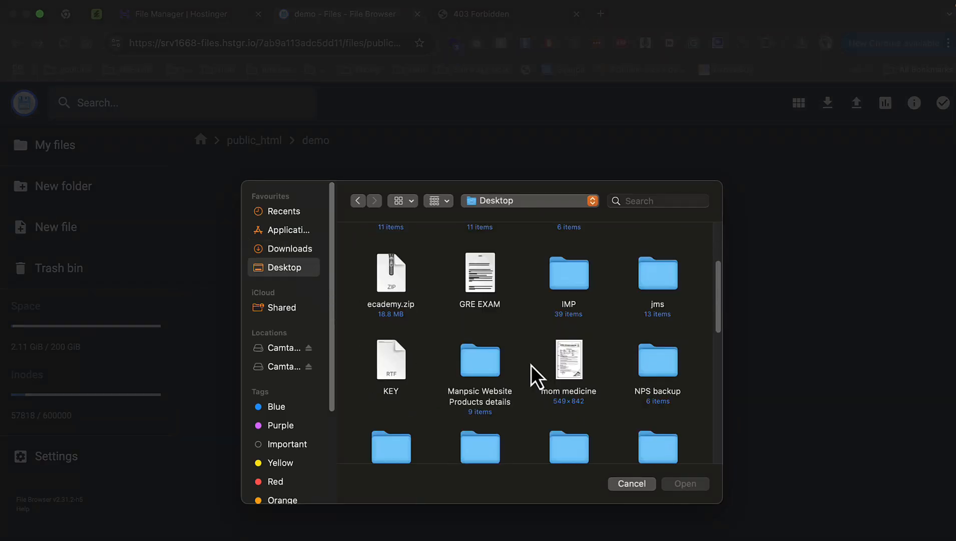
pyautogui.scroll(-5, 531, 365)
pyautogui.doubleClick(564, 340)
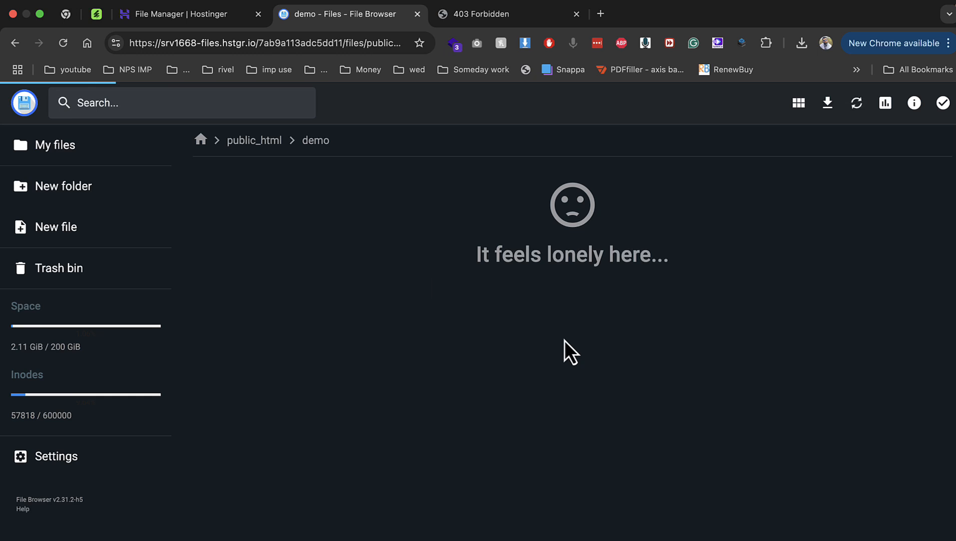
pyautogui.click(204, 14)
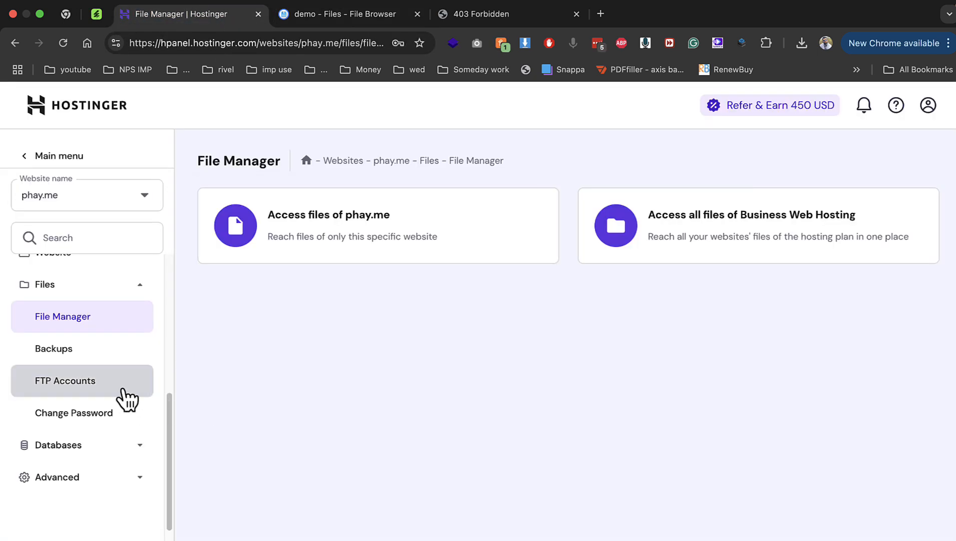
# Delete the old u318529324_demo1 MySQL database under Databases > Management
pyautogui.click(108, 446)
pyautogui.click(79, 356)
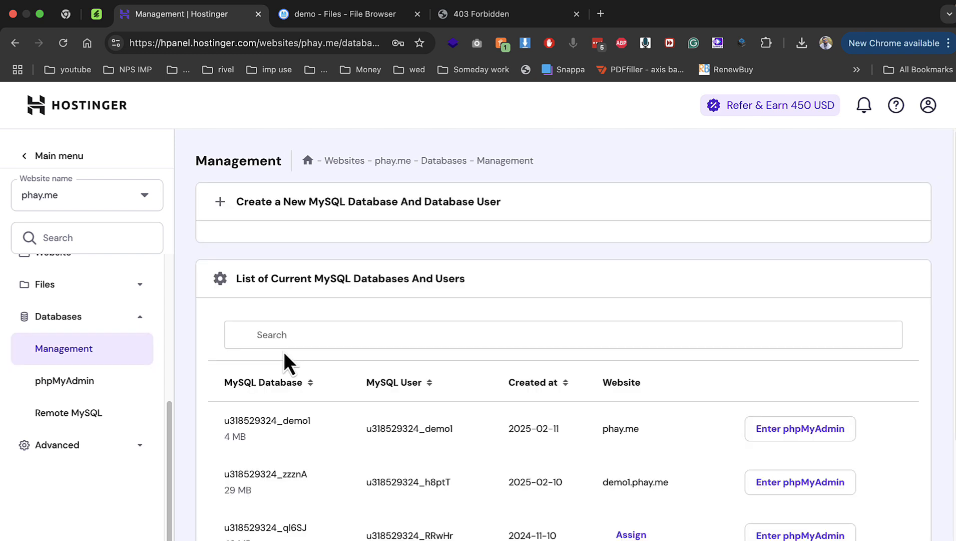
pyautogui.scroll(-2, 591, 428)
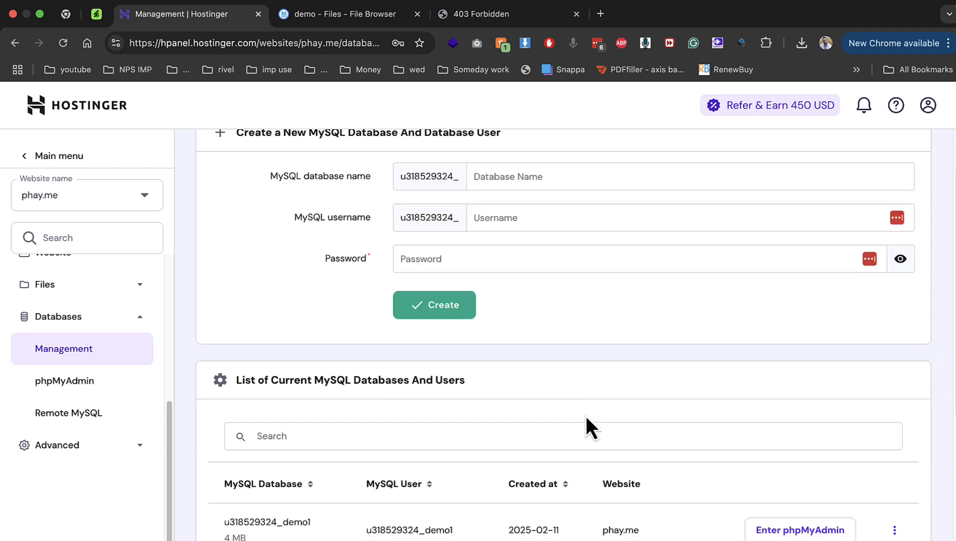
pyautogui.click(894, 531)
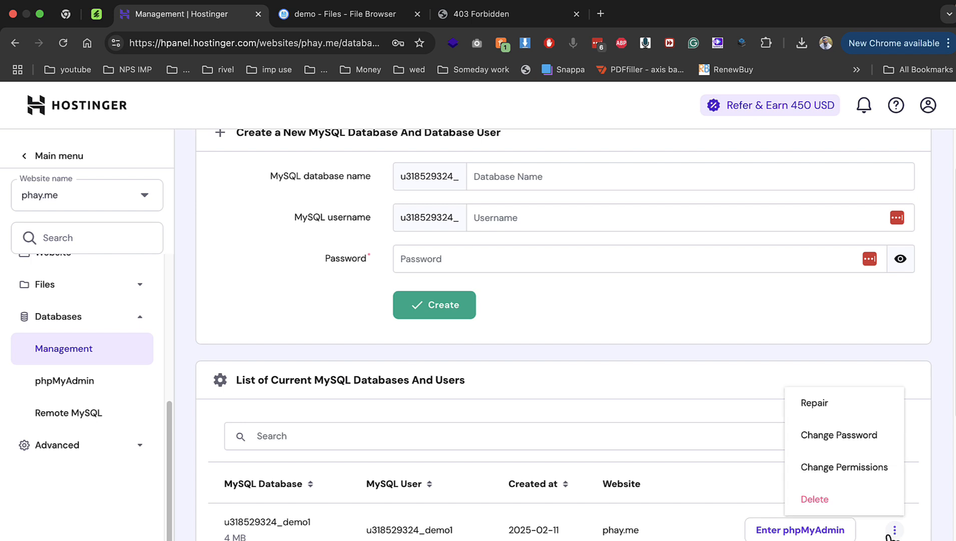
pyautogui.click(848, 502)
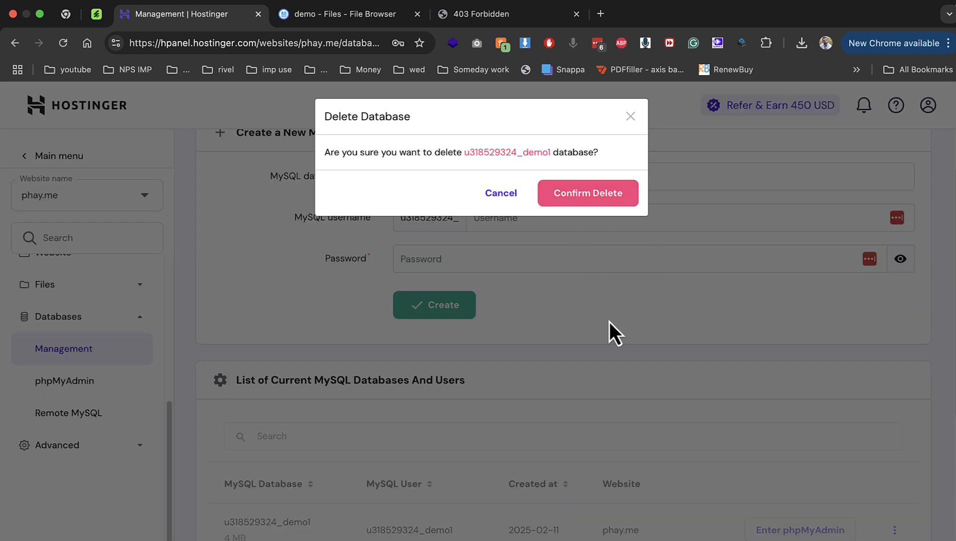
pyautogui.click(583, 201)
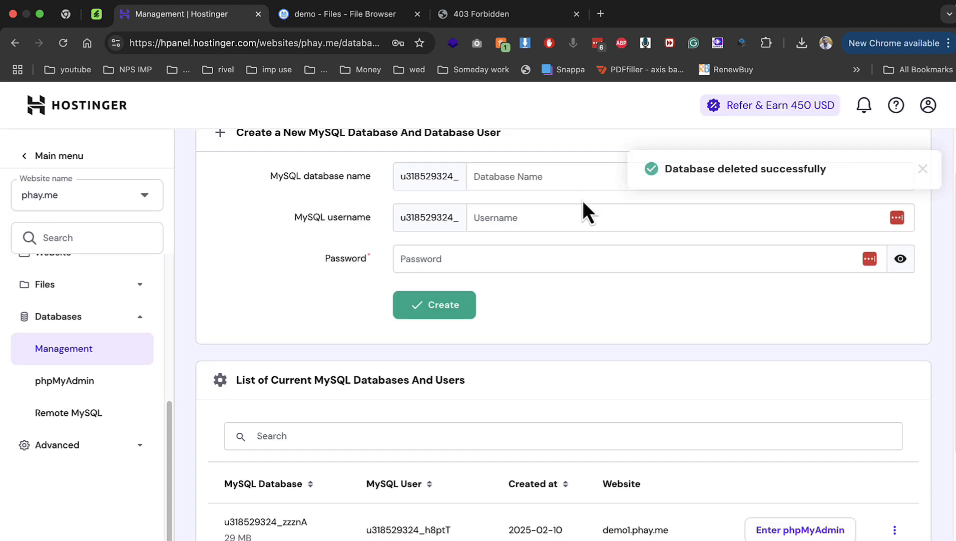
# Create a new MySQL database demo1 with user demo1 and a password
pyautogui.click(529, 176)
pyautogui.write('demo1')
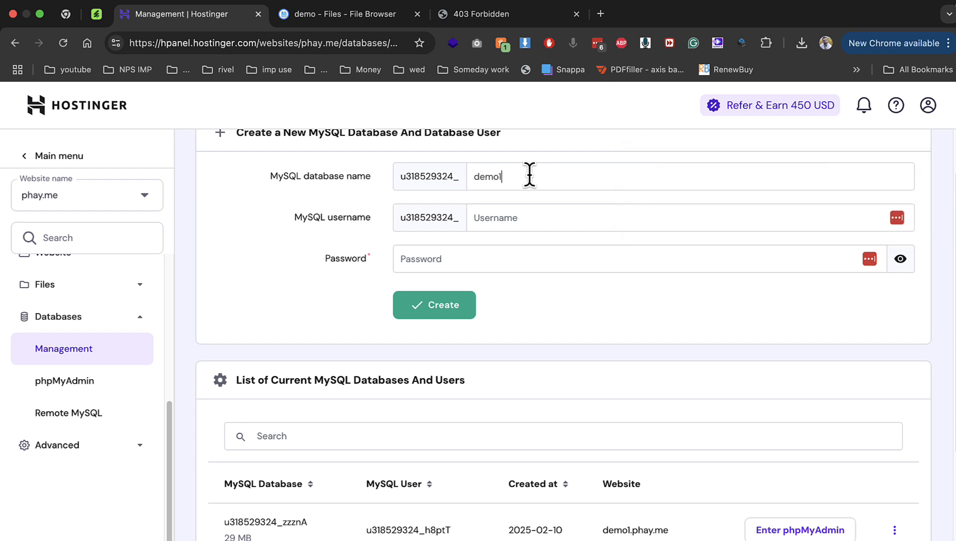
pyautogui.press('Tab')
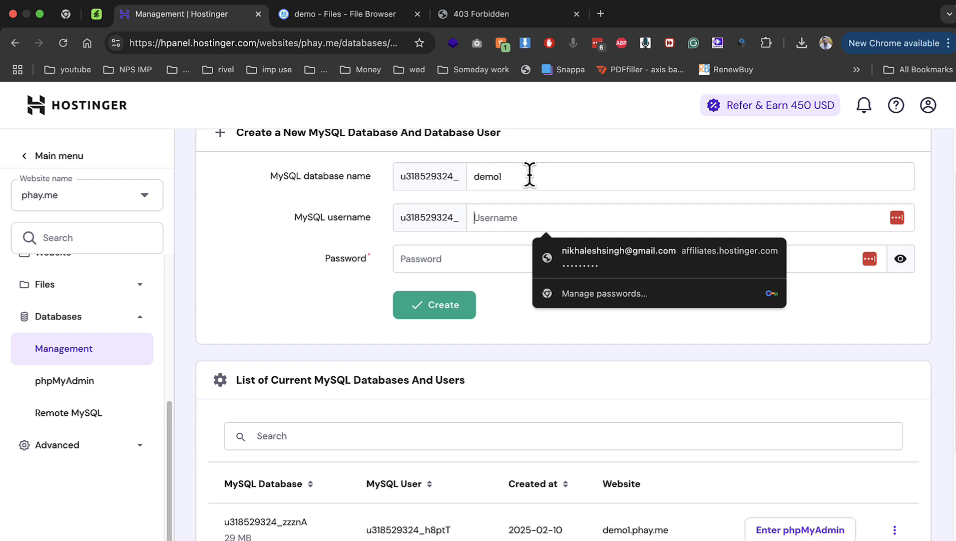
pyautogui.write('demo1')
pyautogui.press('Tab')
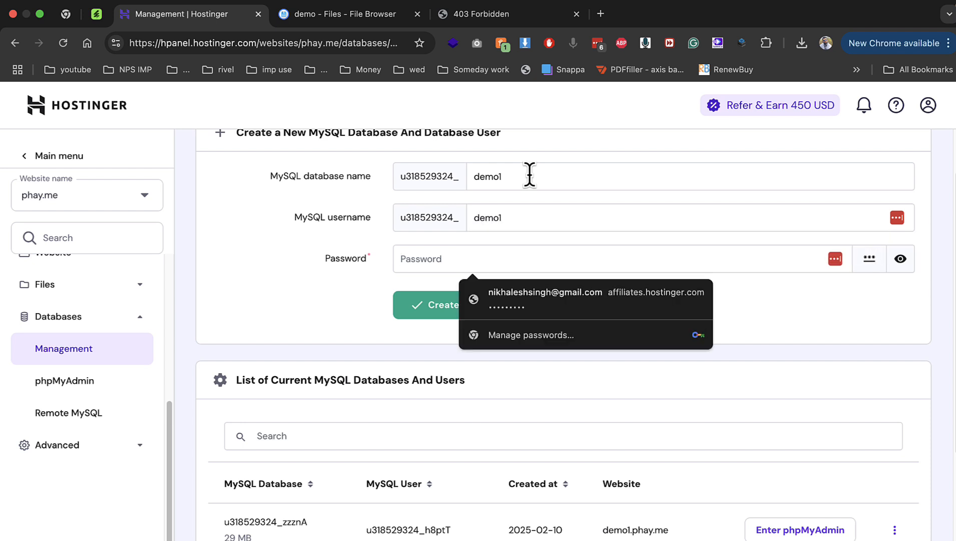
pyautogui.write('•••••')
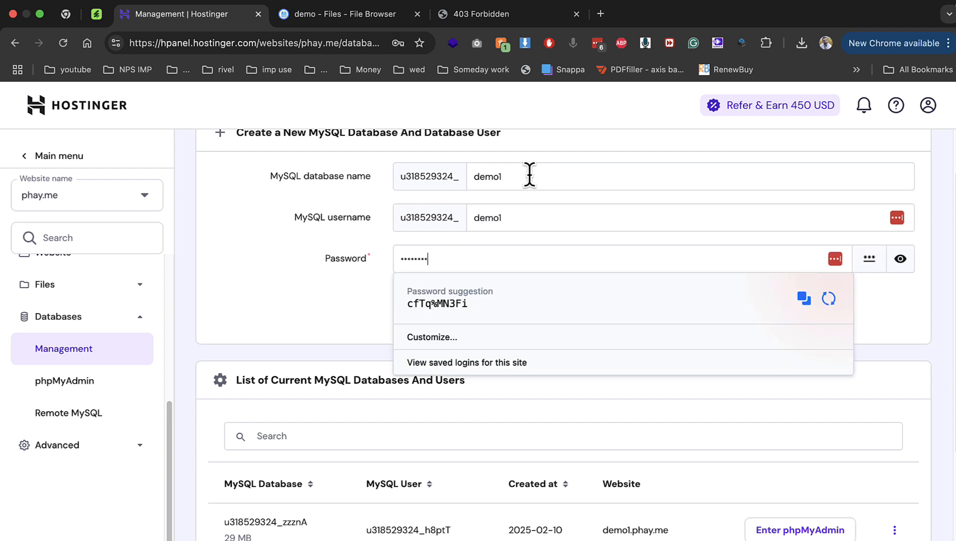
pyautogui.press('Return')
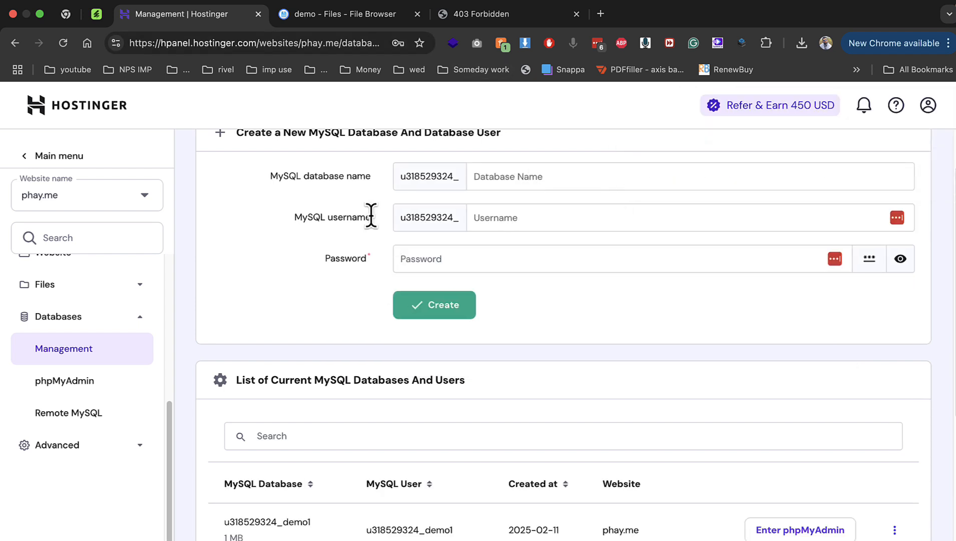
pyautogui.click(337, 20)
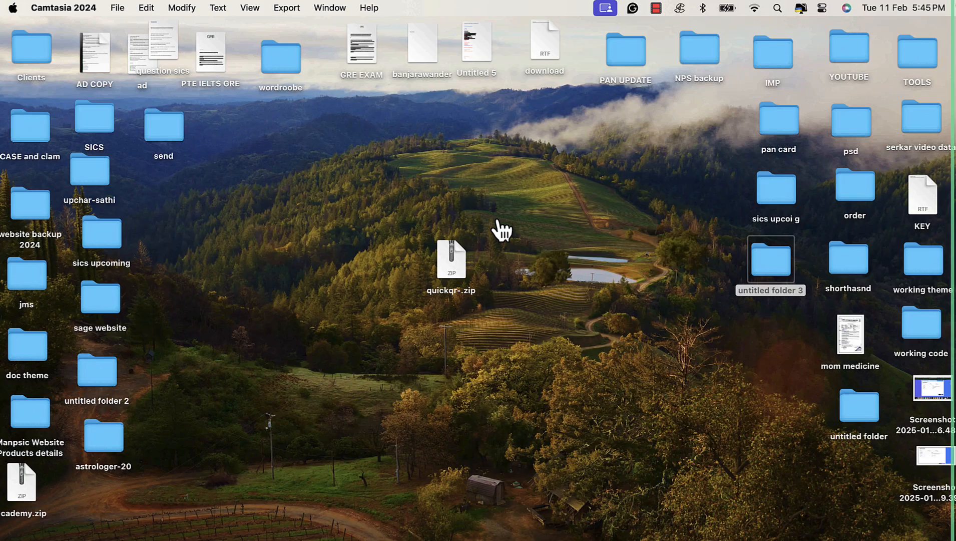
# Make a new desktop folder, move quickqr-.zip into it, and unzip it to get the script folder
pyautogui.rightClick(370, 230)
pyautogui.click(395, 243)
pyautogui.click(445, 265)
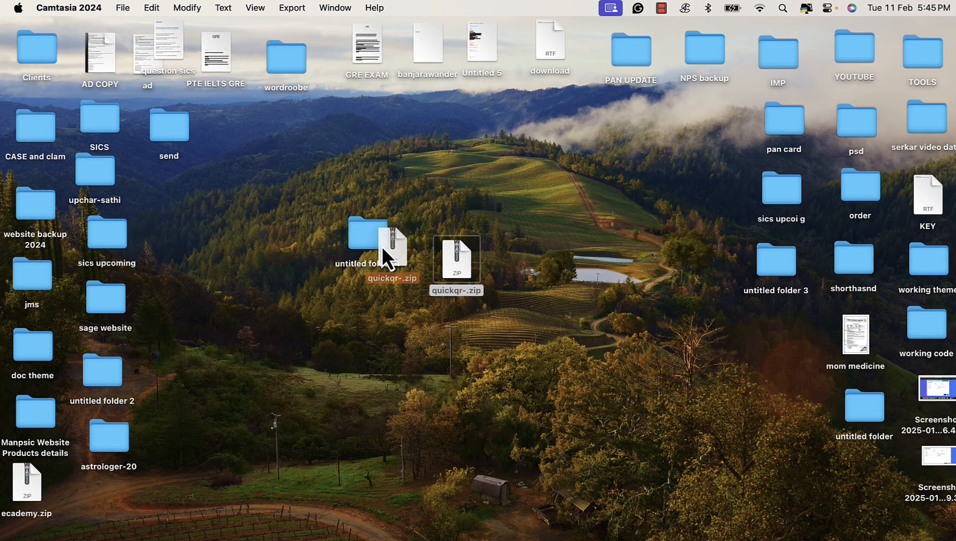
pyautogui.moveTo(374, 240); pyautogui.dragTo(368, 237)
pyautogui.doubleClick(367, 235)
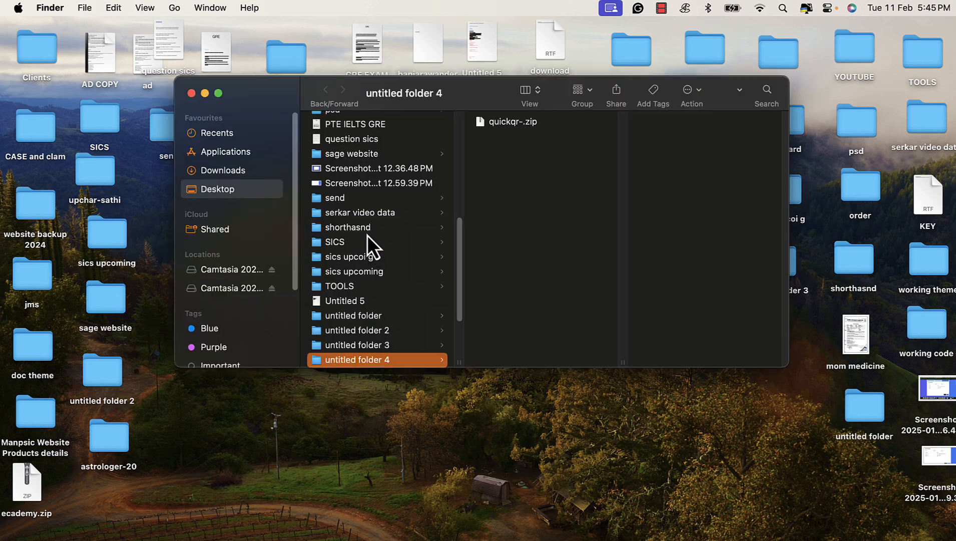
pyautogui.click(498, 123)
pyautogui.doubleClick(497, 123)
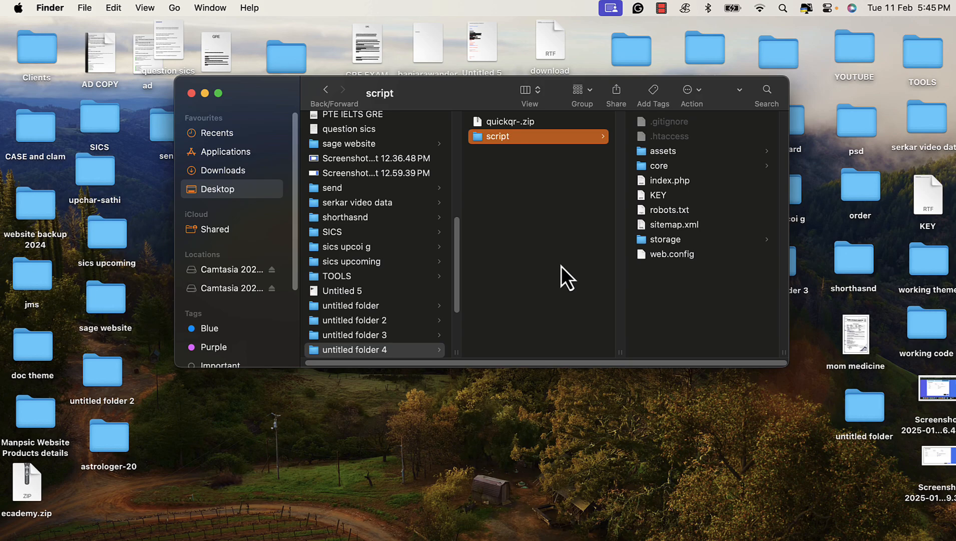
pyautogui.click(326, 530)
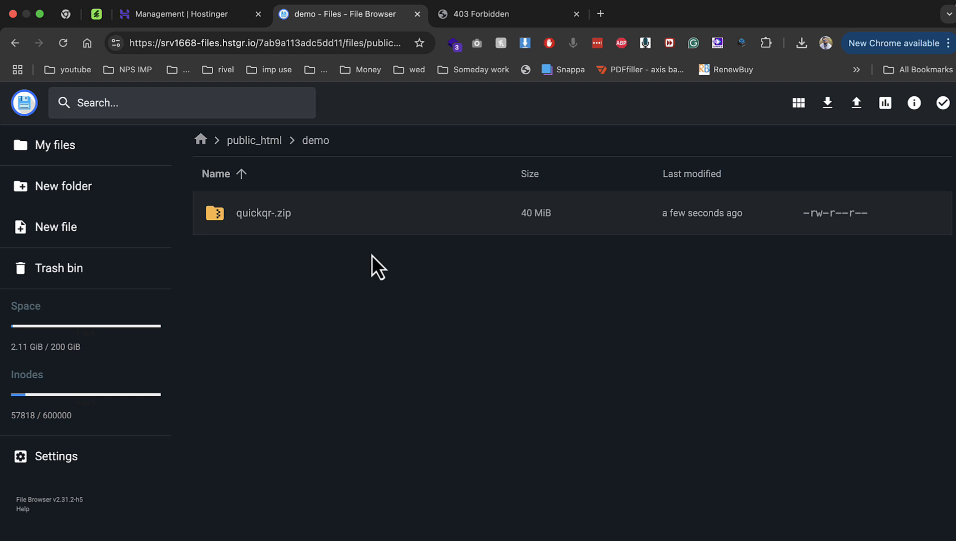
# Try extracting quickqr-.zip into a folder named demo in the parent directory
pyautogui.rightClick(254, 223)
pyautogui.click(306, 403)
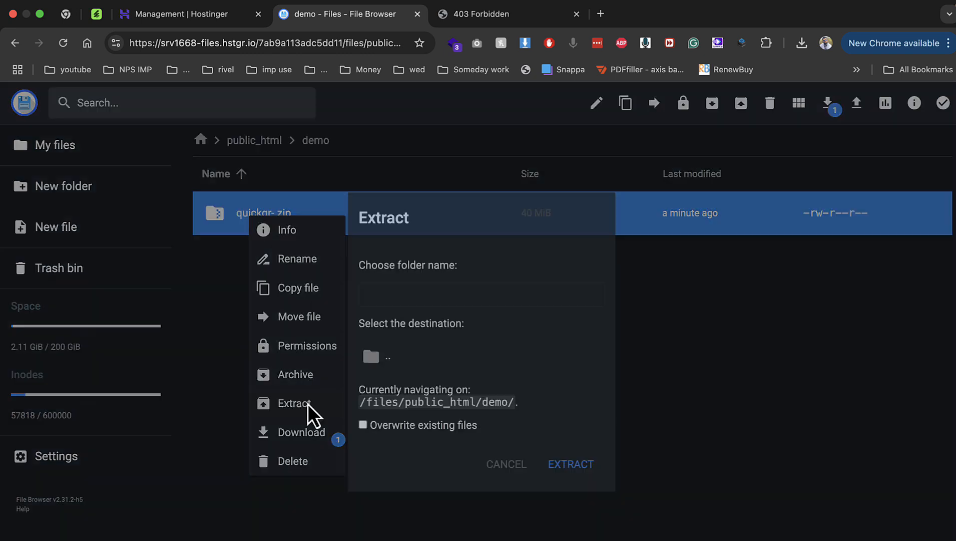
pyautogui.click(427, 293)
pyautogui.write('demo')
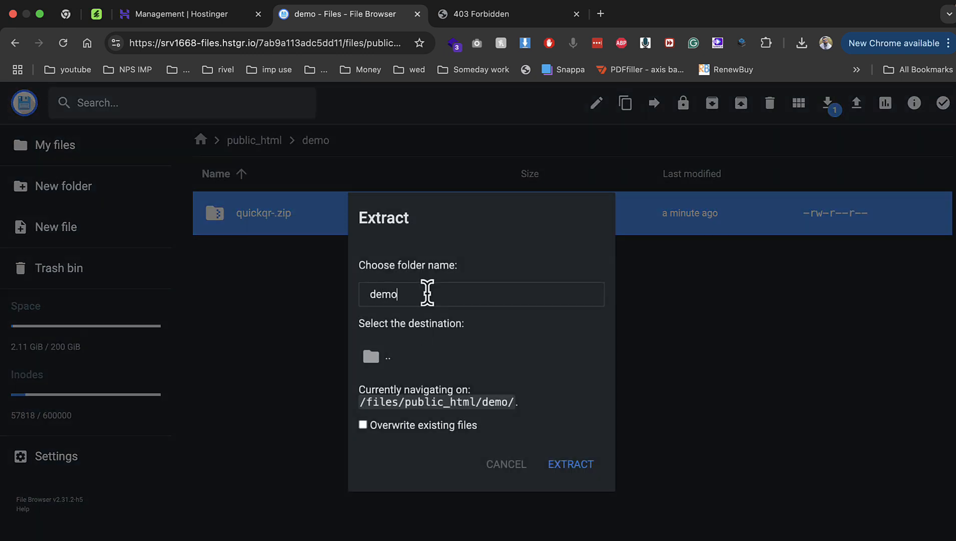
pyautogui.click(436, 360)
pyautogui.click(574, 470)
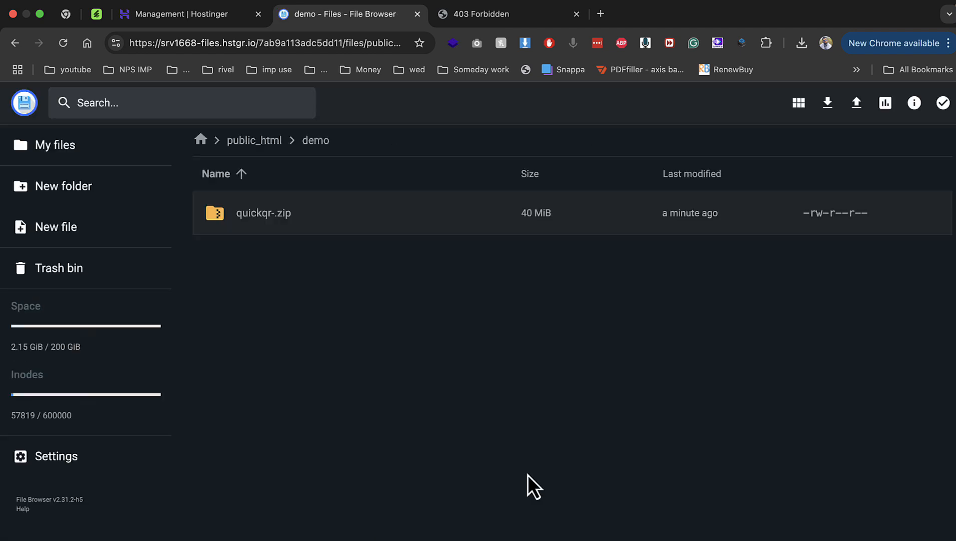
# Retry the same extraction, then permanently delete quickqr-.zip from the demo folder
pyautogui.rightClick(279, 223)
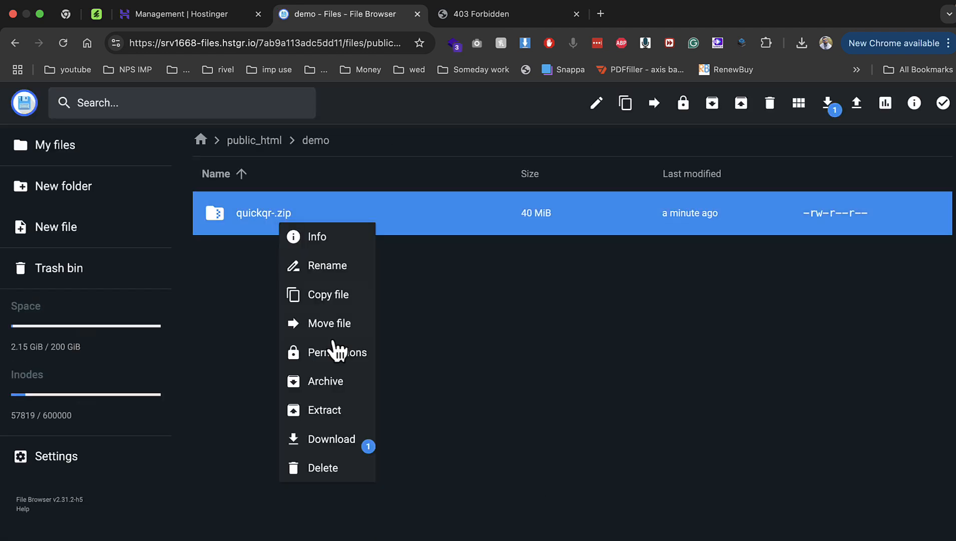
pyautogui.click(350, 413)
pyautogui.click(467, 290)
pyautogui.write('de')
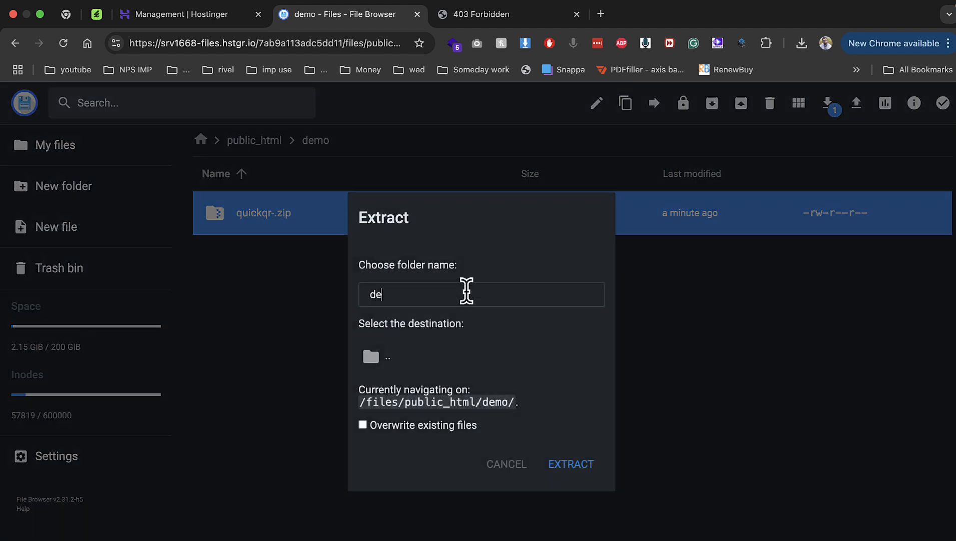
pyautogui.write('mo')
pyautogui.click(469, 362)
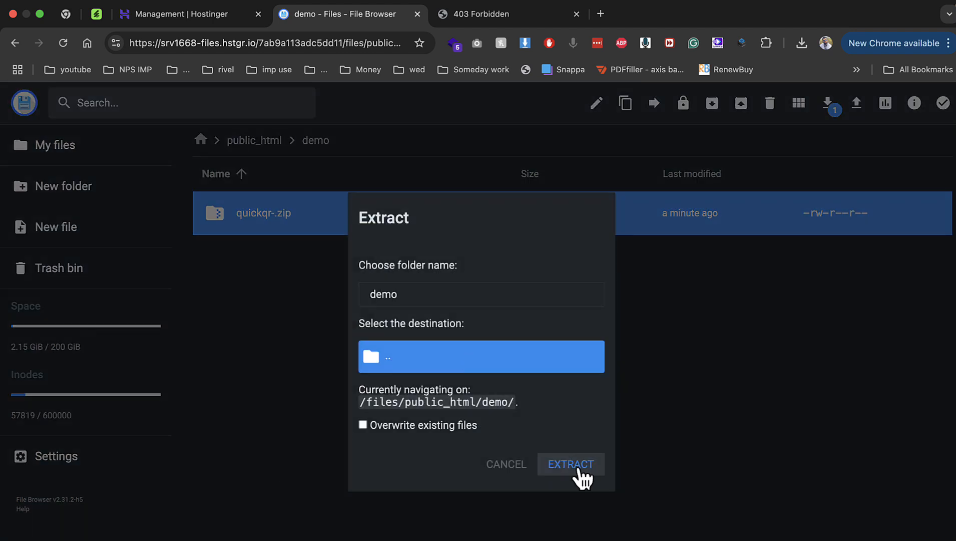
pyautogui.click(578, 470)
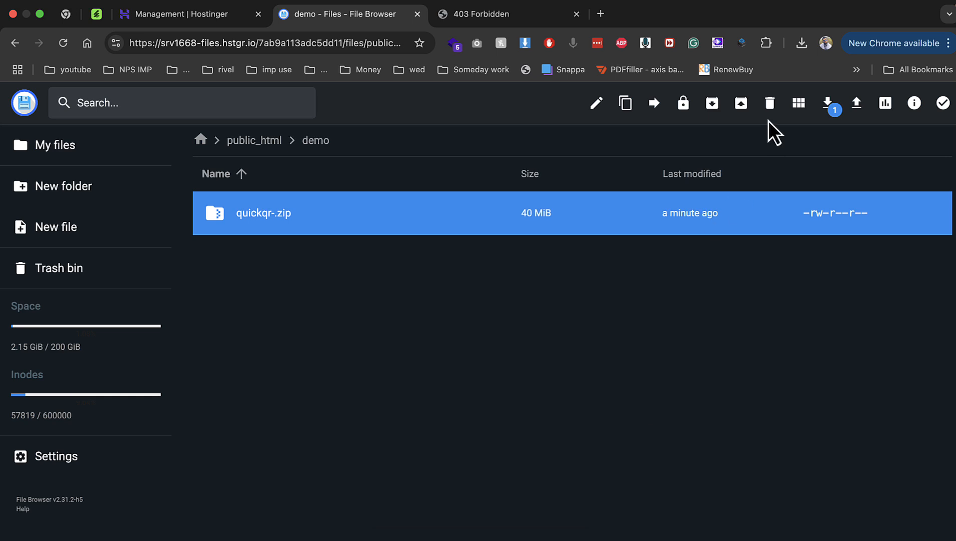
pyautogui.click(769, 108)
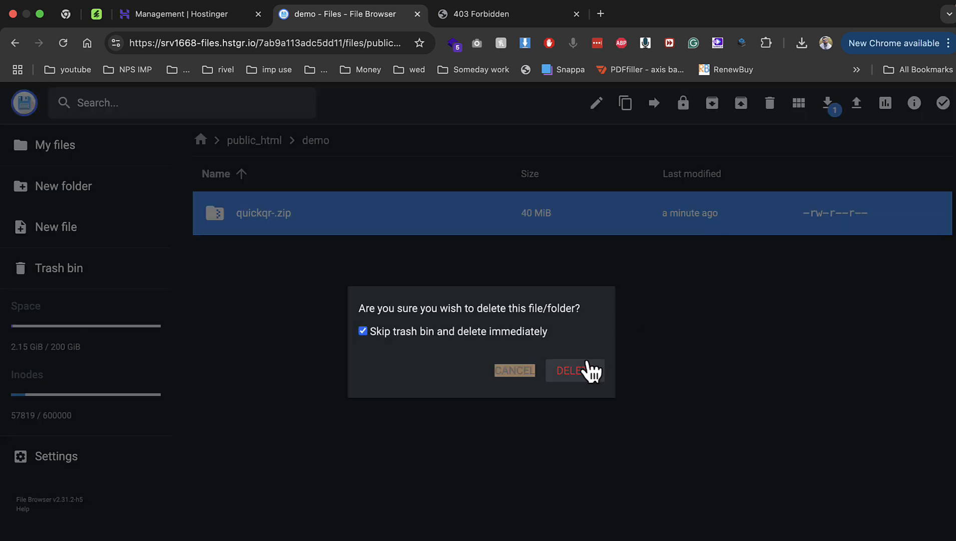
pyautogui.click(591, 370)
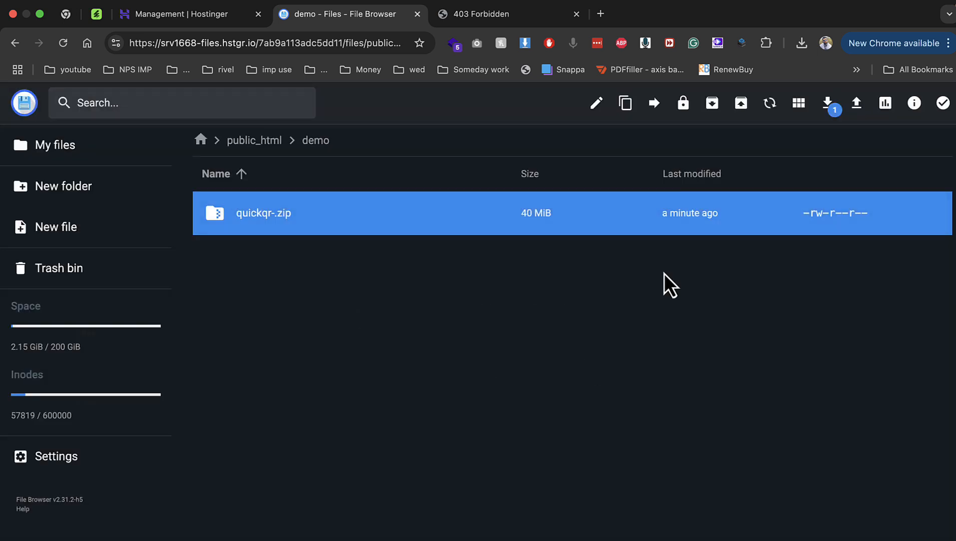
# Browse the upload file picker for the archive, including a 'sage' search, then cancel it
pyautogui.click(856, 105)
pyautogui.click(465, 353)
pyautogui.scroll(-4, 525, 358)
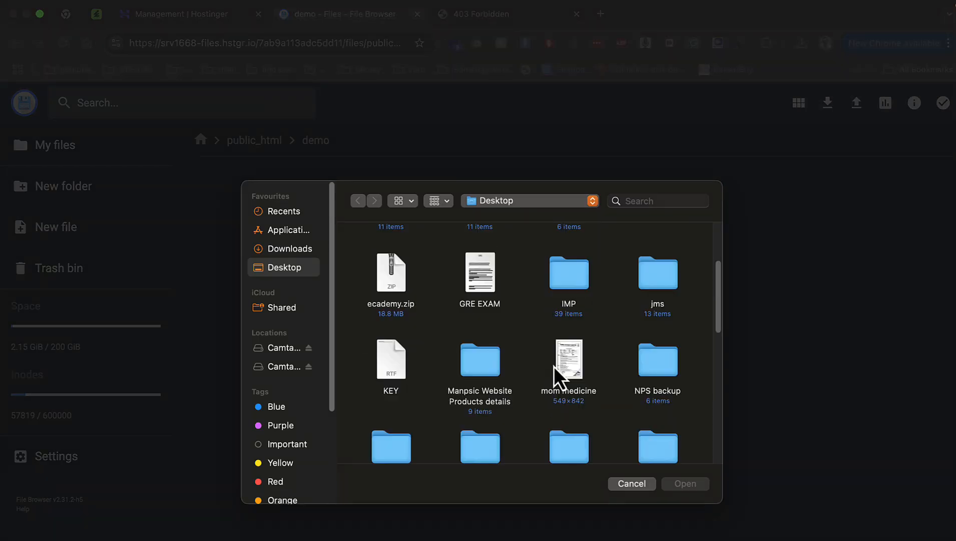
pyautogui.scroll(-10, 554, 366)
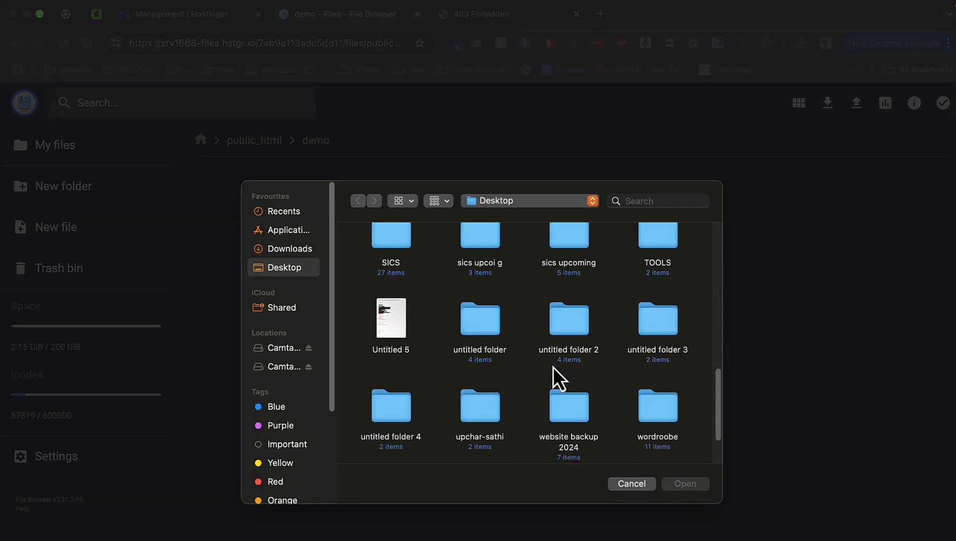
pyautogui.scroll(-2, 554, 366)
pyautogui.write('sage')
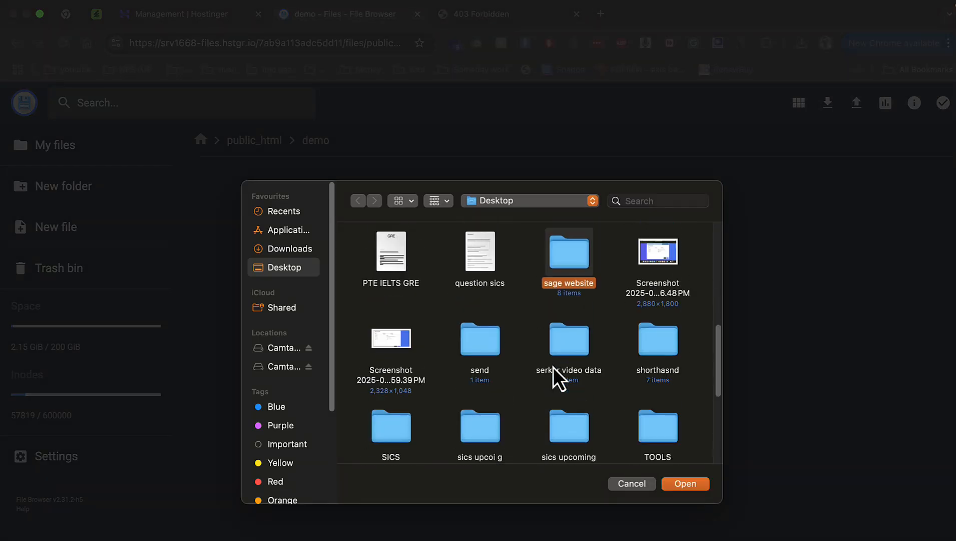
pyautogui.scroll(-6, 577, 363)
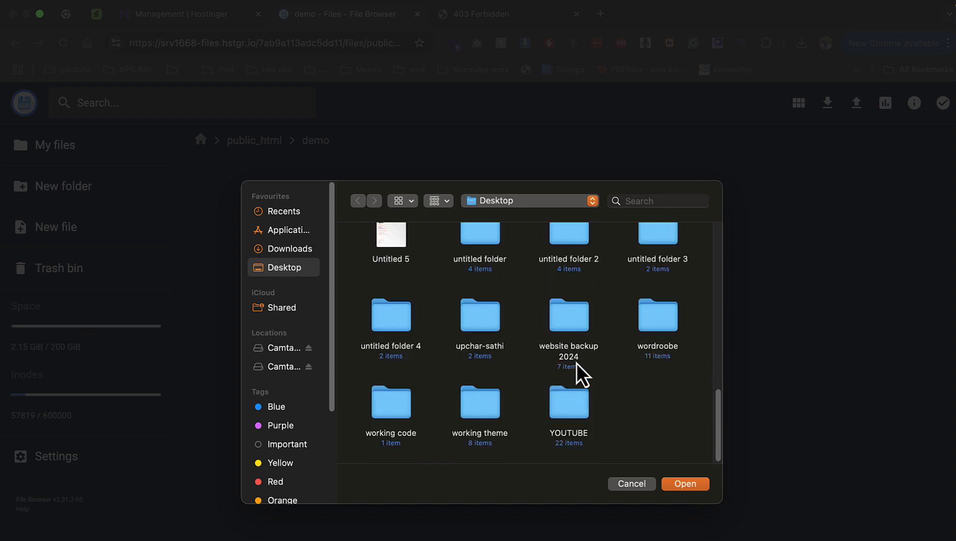
pyautogui.scroll(8, 577, 362)
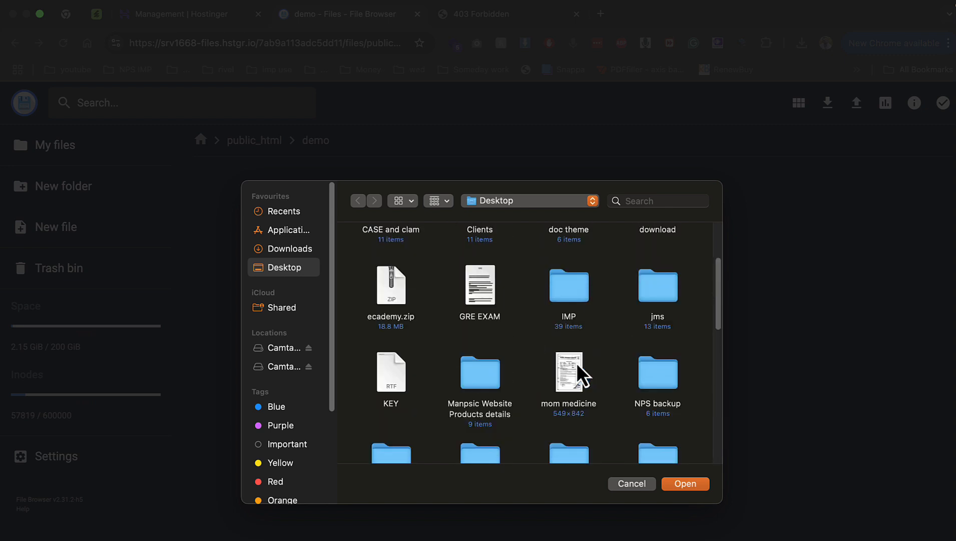
pyautogui.scroll(4, 577, 363)
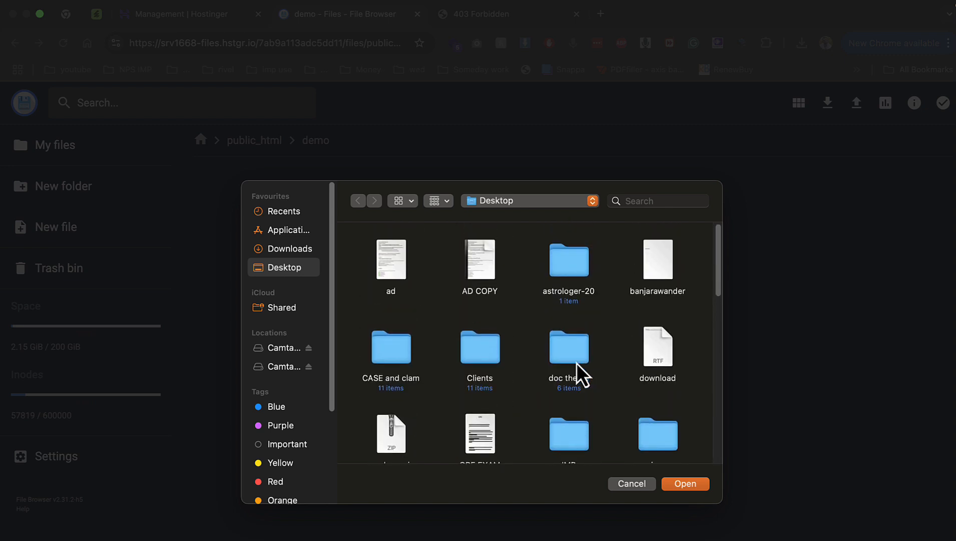
pyautogui.scroll(-4, 577, 363)
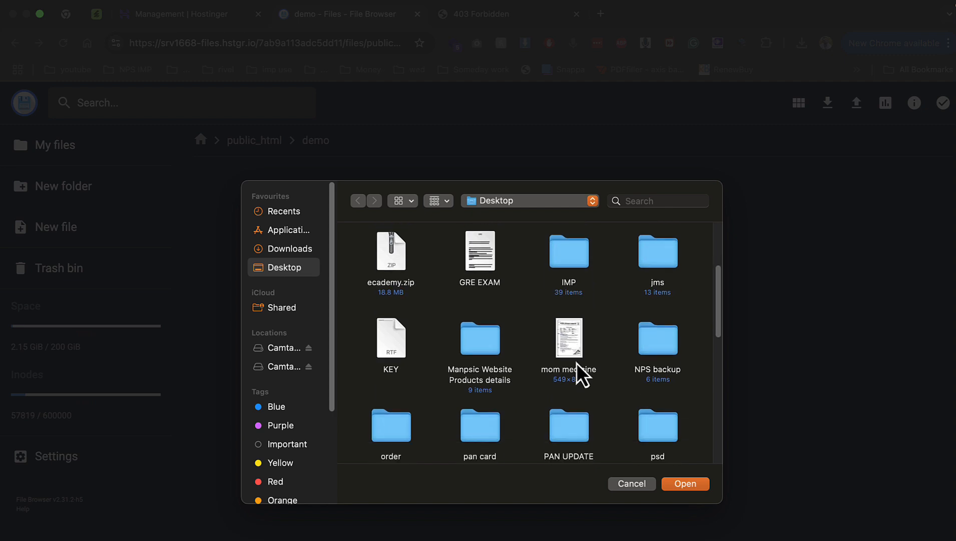
pyautogui.click(631, 483)
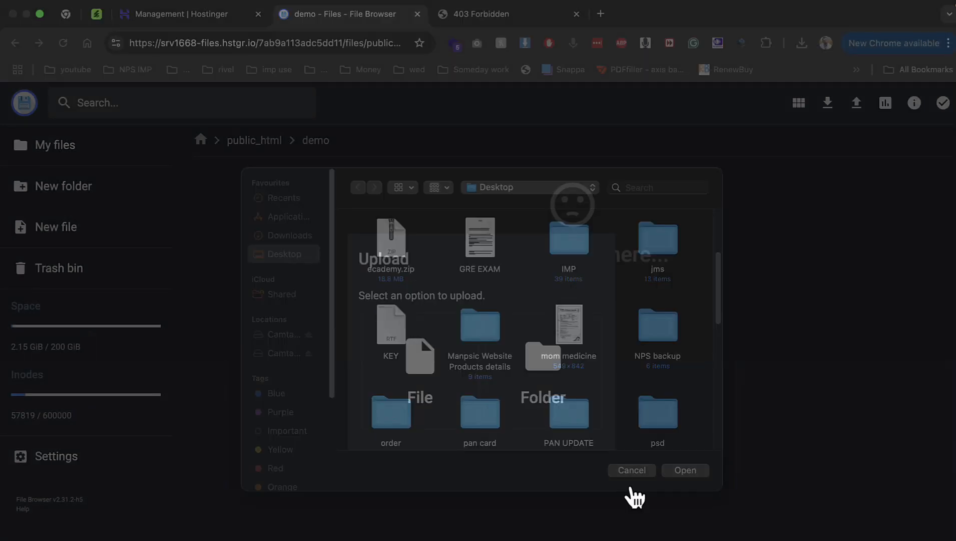
# Copy quickqr-.zip from Finder onto the desktop and upload it to the demo folder
pyautogui.hotkey('ctrl', 'Left')
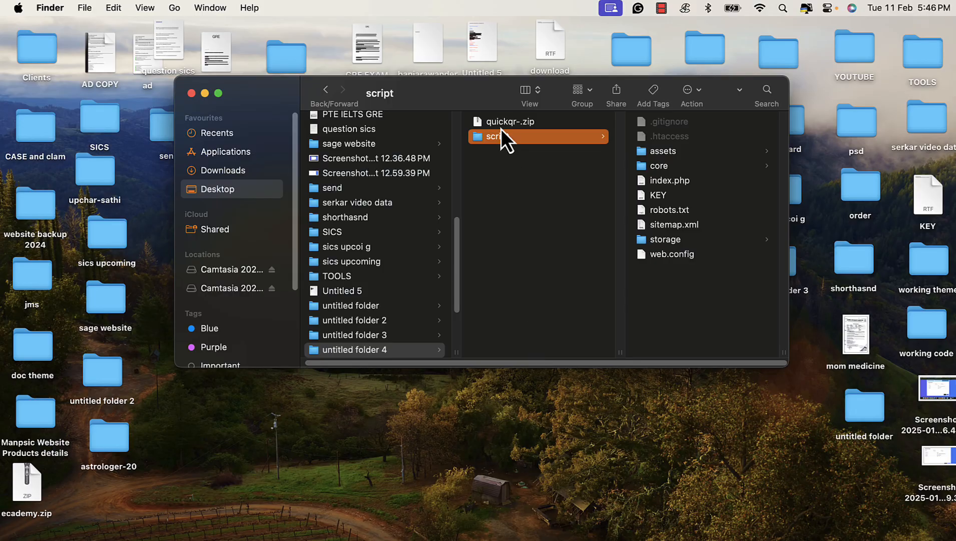
pyautogui.moveTo(499, 124); pyautogui.dragTo(368, 409)
pyautogui.click(312, 538)
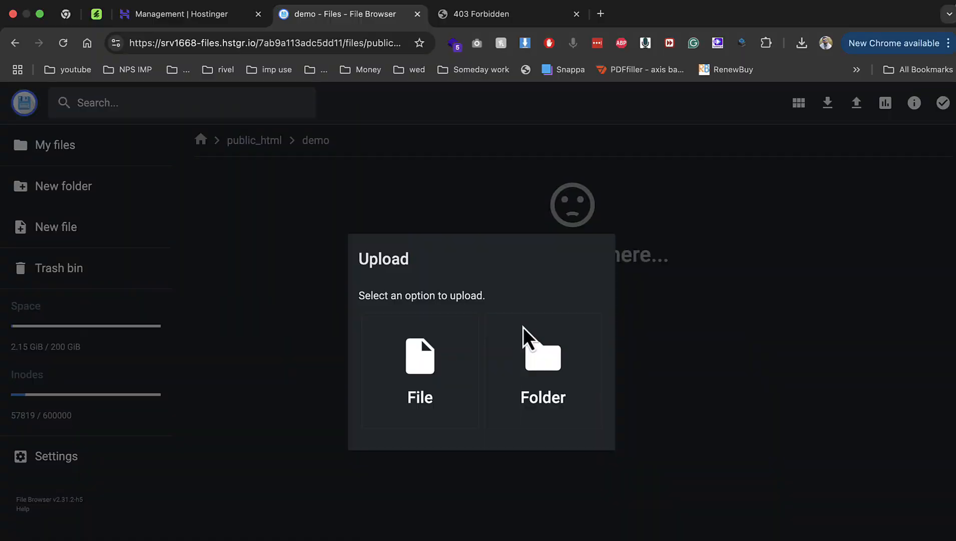
pyautogui.click(389, 376)
pyautogui.scroll(-2, 524, 332)
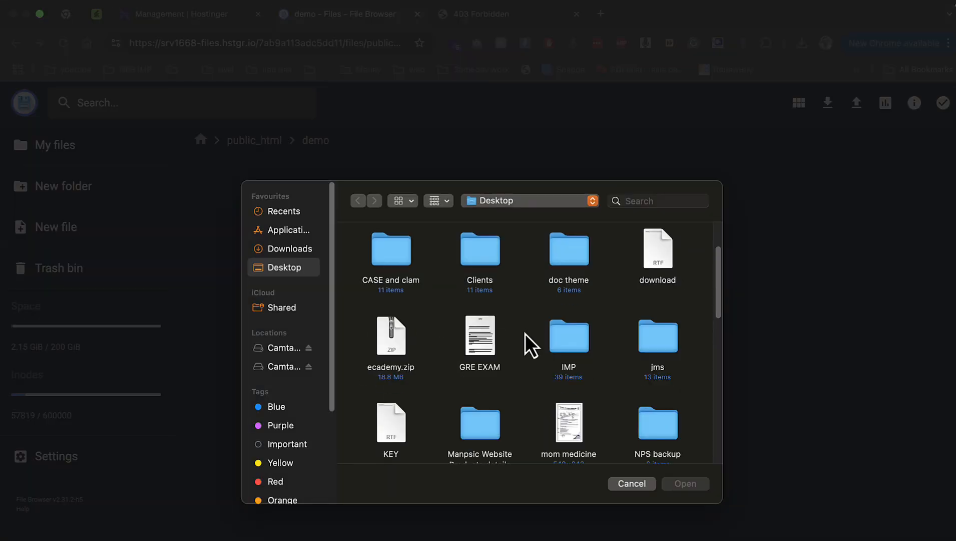
pyautogui.scroll(-5, 525, 333)
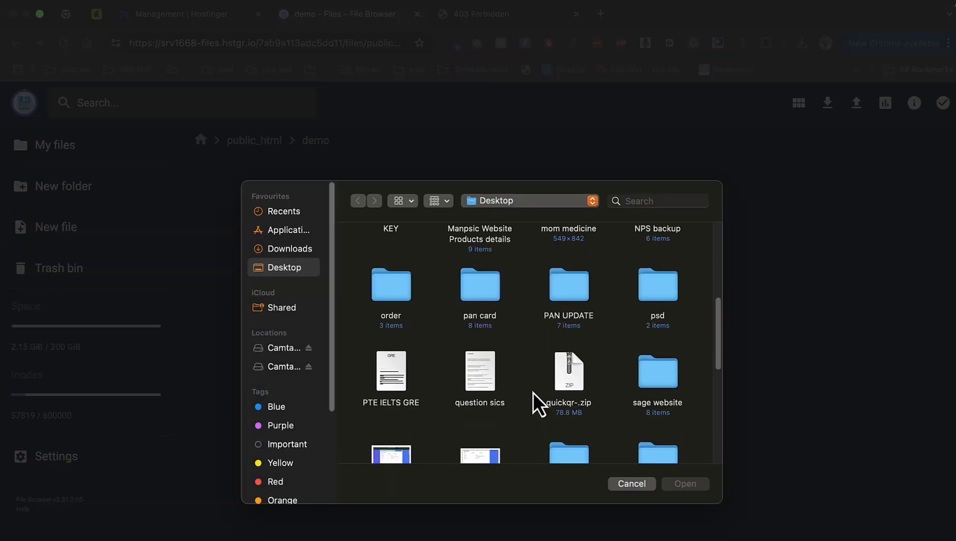
pyautogui.doubleClick(562, 383)
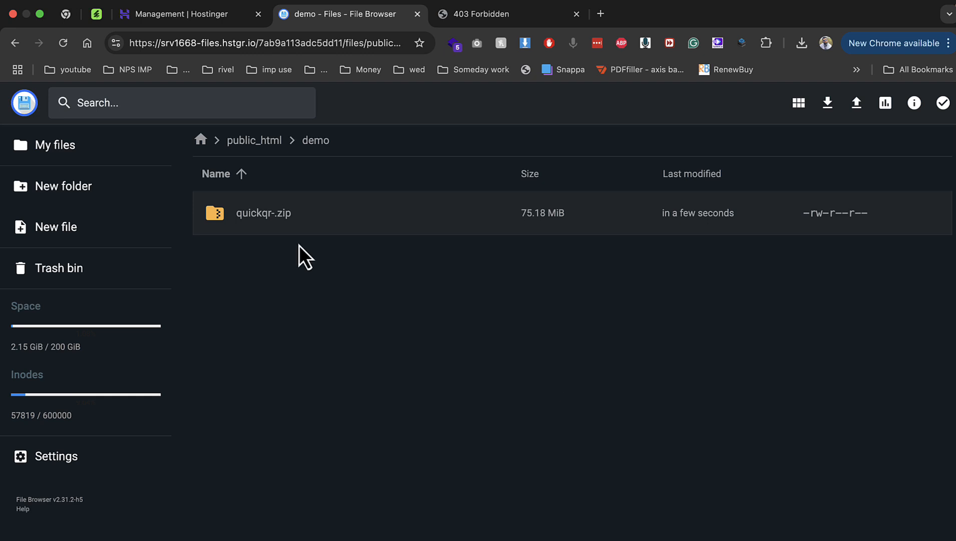
# Extract quickqr-.zip into a folder named demo in the parent directory '..'
pyautogui.rightClick(279, 219)
pyautogui.click(335, 405)
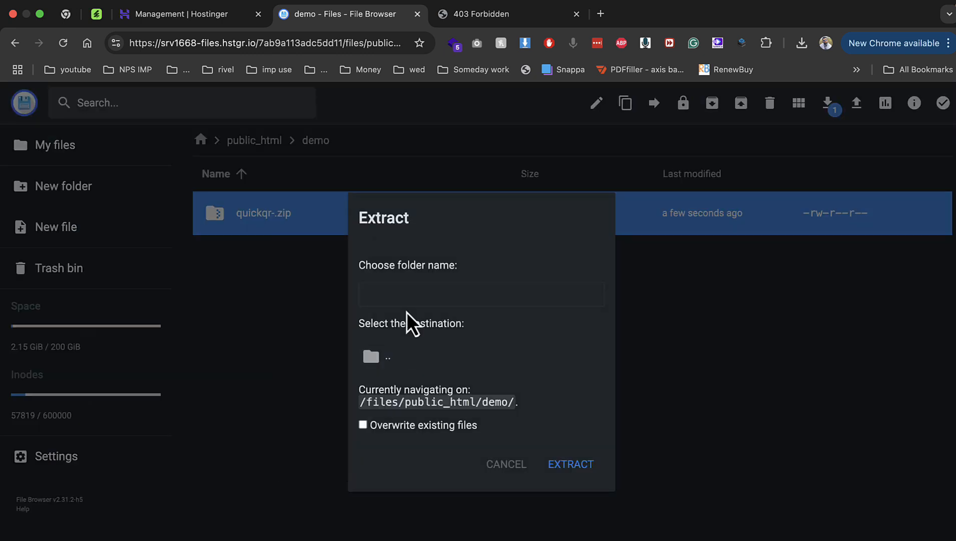
pyautogui.click(407, 296)
pyautogui.write('de,')
pyautogui.press('BackSpace')
pyautogui.write('mo')
pyautogui.click(408, 368)
pyautogui.click(552, 463)
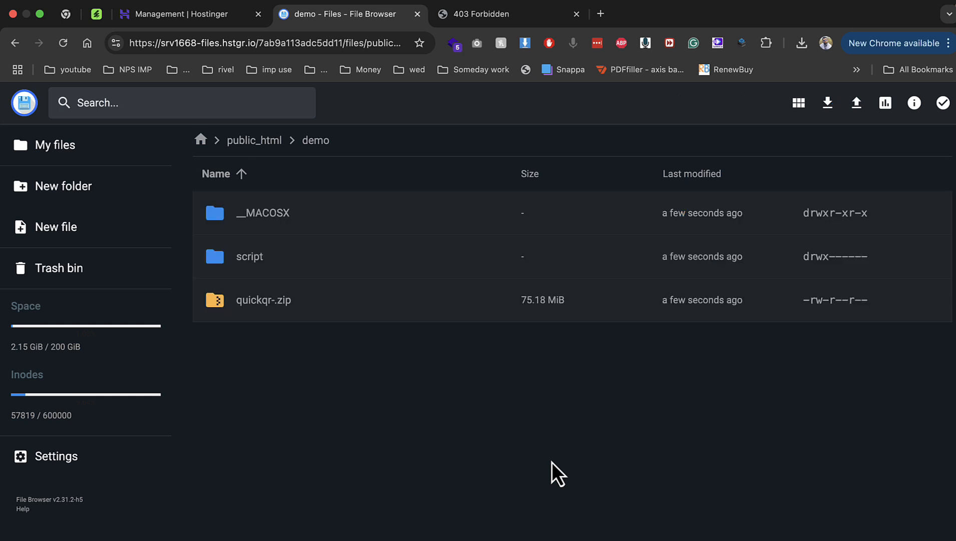
# Move all contents of the script folder up into demo, then reload demo.phay.me/install
pyautogui.doubleClick(271, 256)
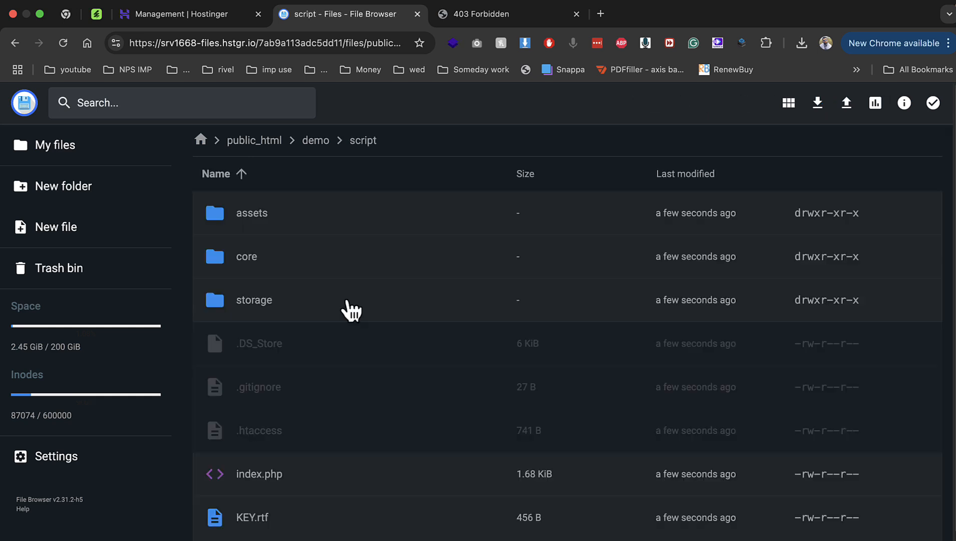
pyautogui.press('super+a')
pyautogui.click(711, 103)
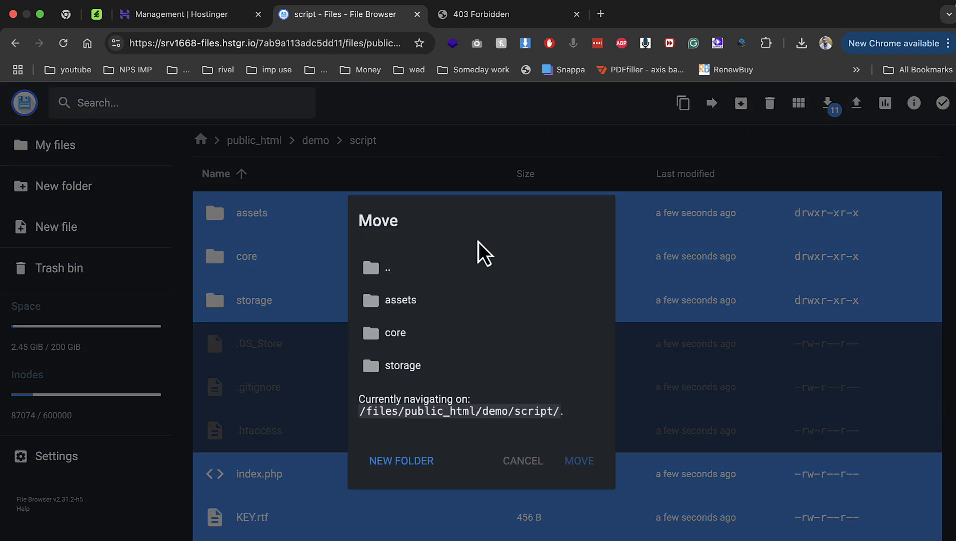
pyautogui.click(480, 268)
pyautogui.click(583, 461)
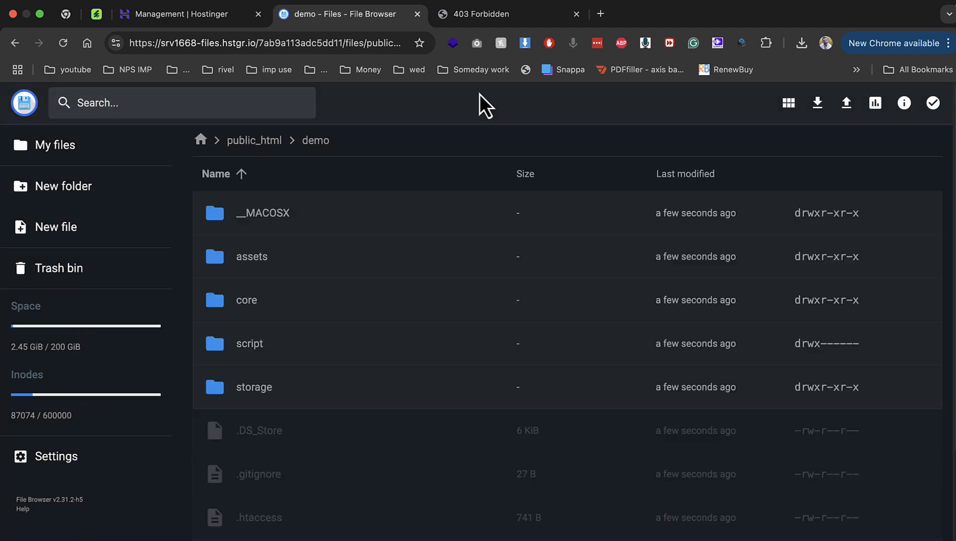
pyautogui.click(482, 15)
pyautogui.press('super+r')
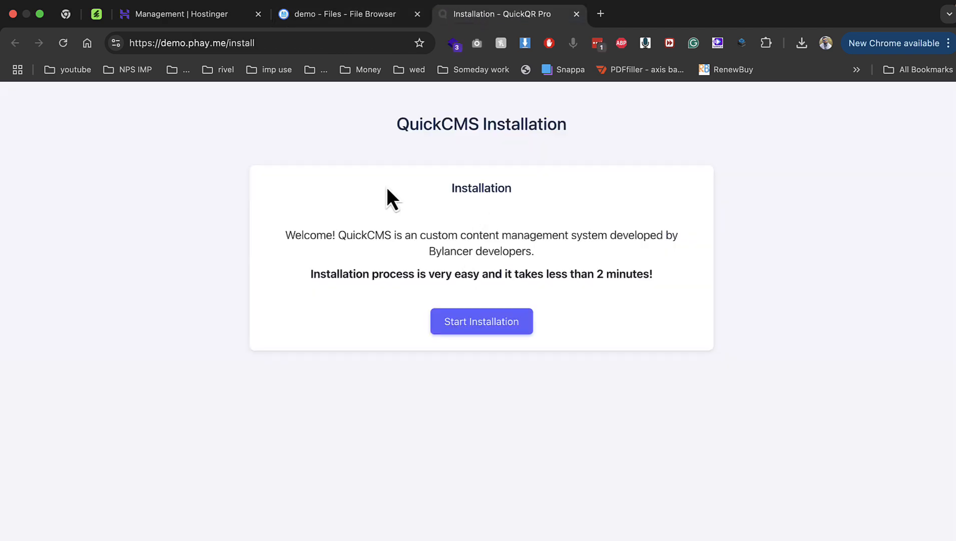
# Start the QuickCMS installation and pass the requirements and permissions checks
pyautogui.moveTo(389, 131); pyautogui.dragTo(569, 131)
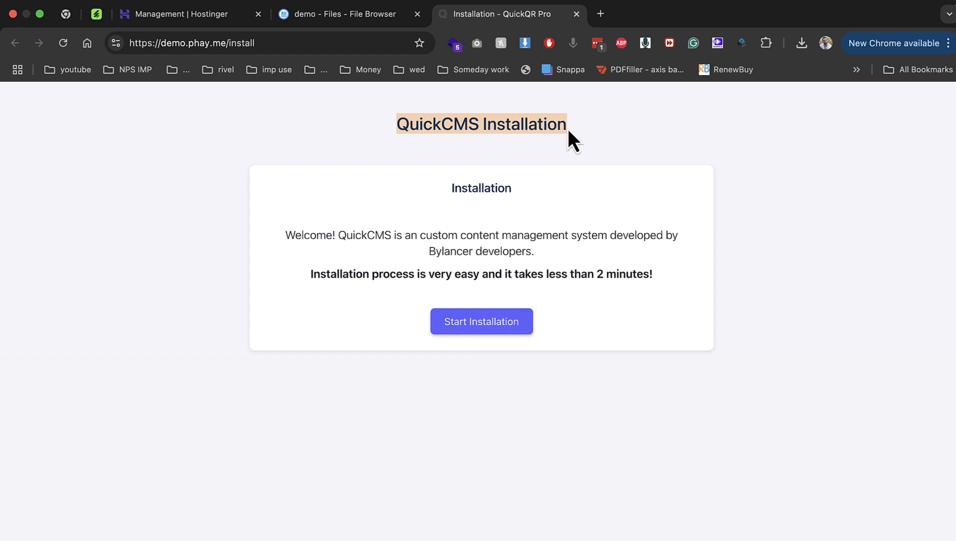
pyautogui.click(470, 324)
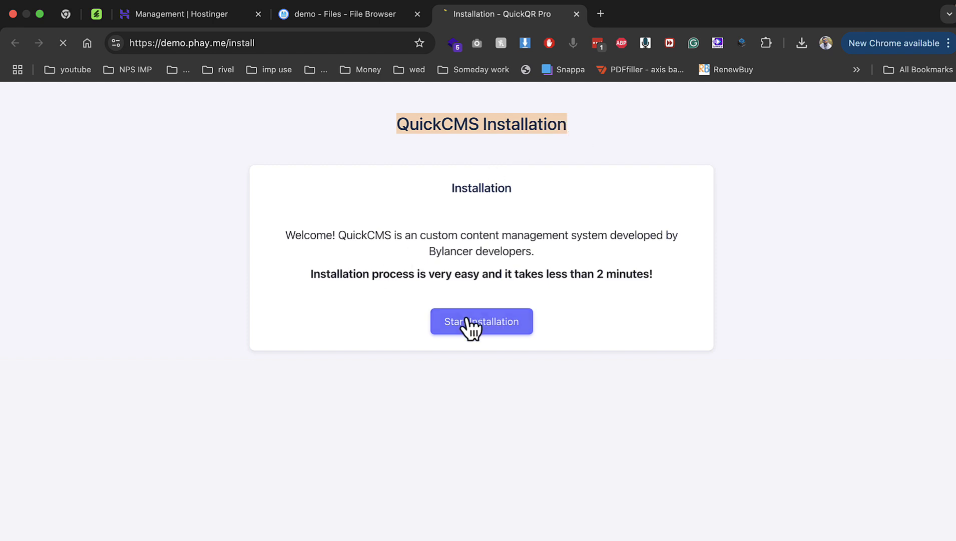
pyautogui.scroll(-4, 440, 308)
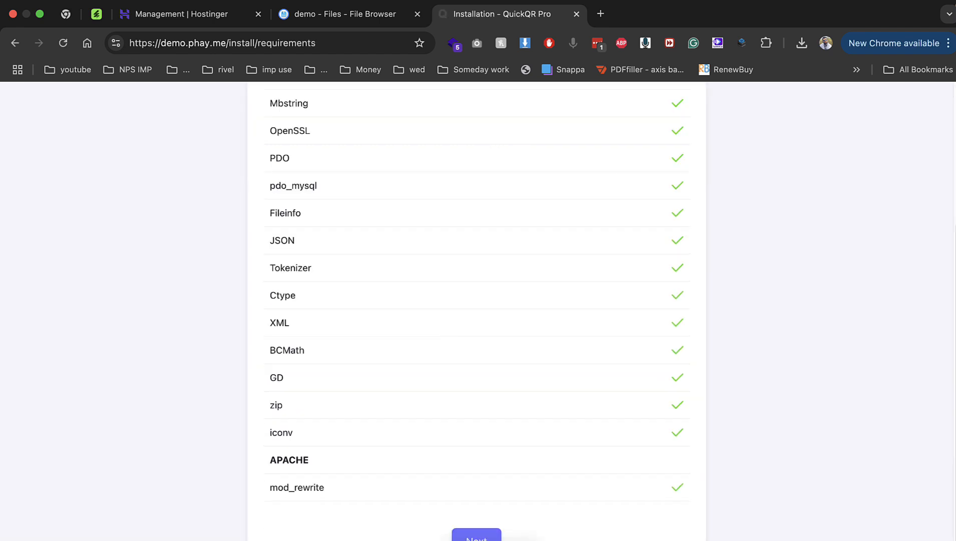
pyautogui.click(462, 534)
pyautogui.scroll(-3, 437, 397)
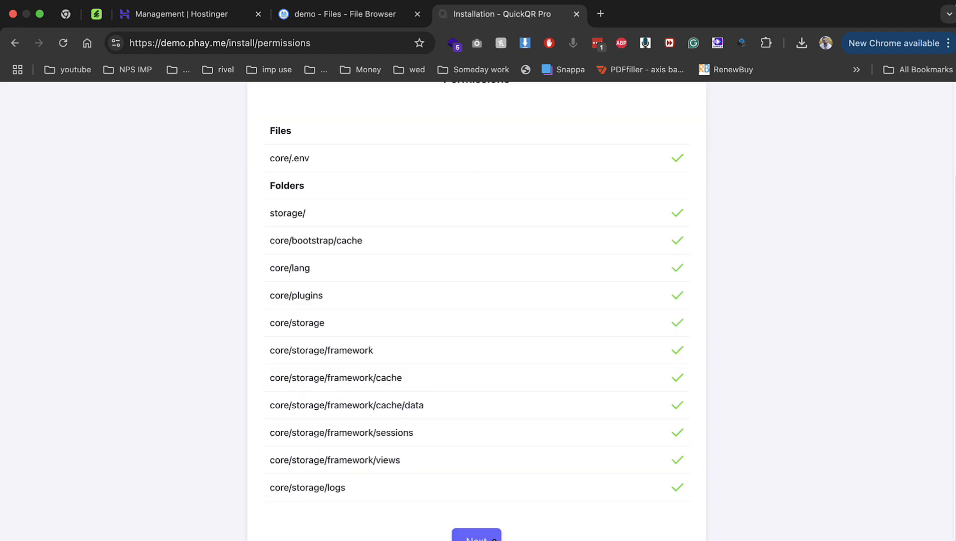
pyautogui.click(476, 534)
# Copy the database name from Hostinger and set the installer's hostname to localhost
pyautogui.click(161, 17)
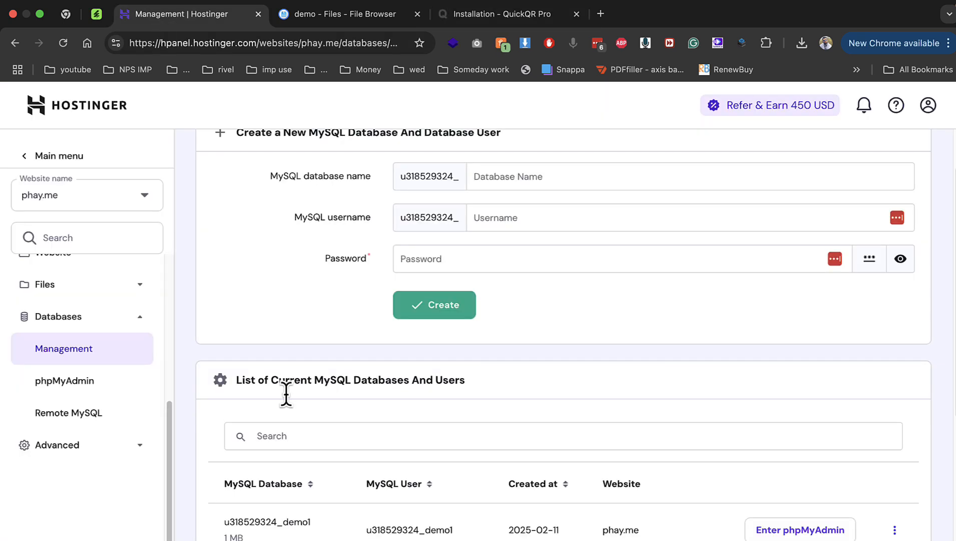
pyautogui.doubleClick(278, 521)
pyautogui.press('super+c')
pyautogui.click(495, 14)
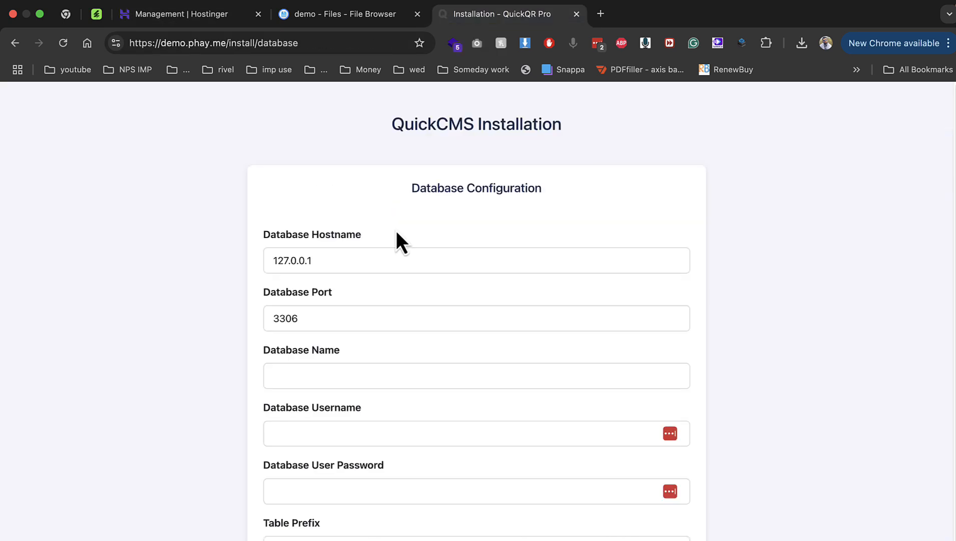
pyautogui.doubleClick(362, 259)
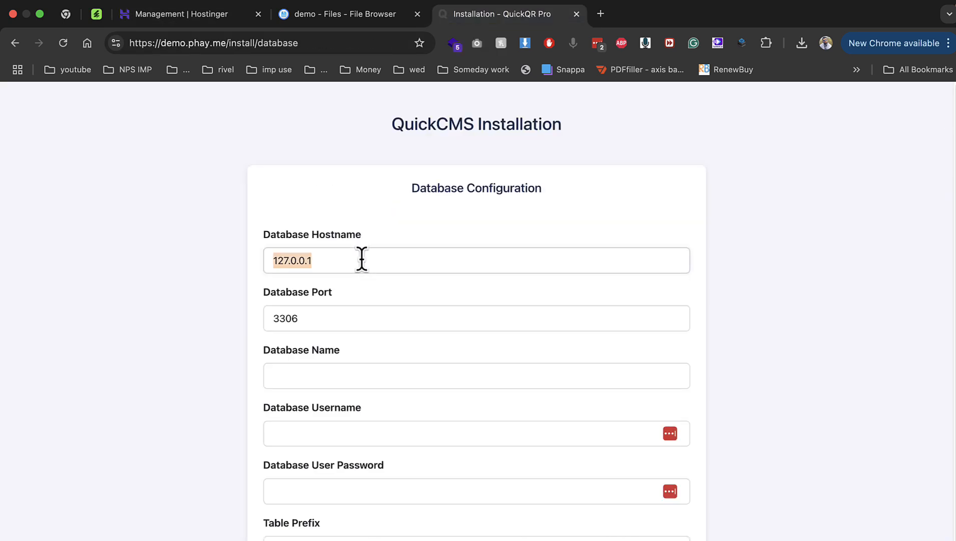
pyautogui.write('localhost')
pyautogui.press('Escape')
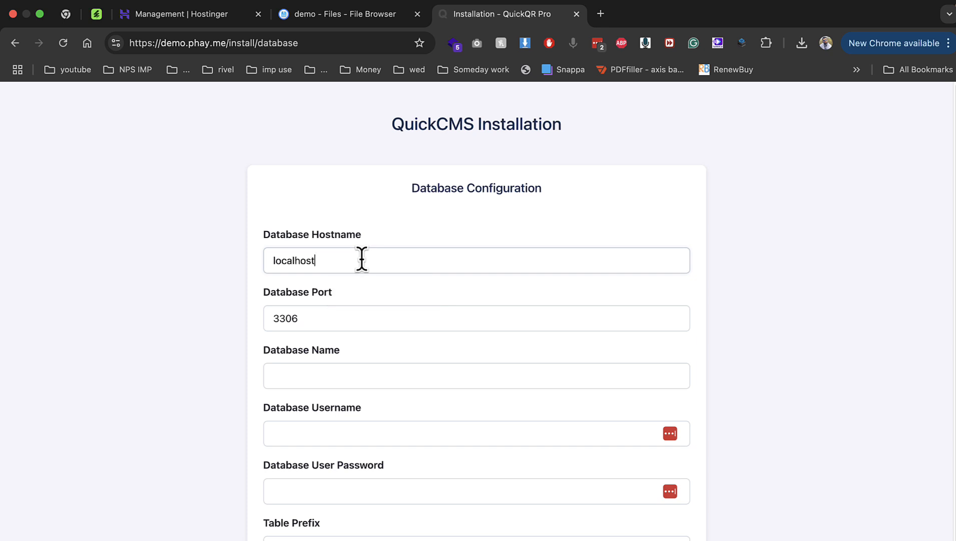
# Fill in the database name, username and password, submit, and decline saving the password
pyautogui.press('Tab')
pyautogui.press('Tab')
pyautogui.press('Tab')
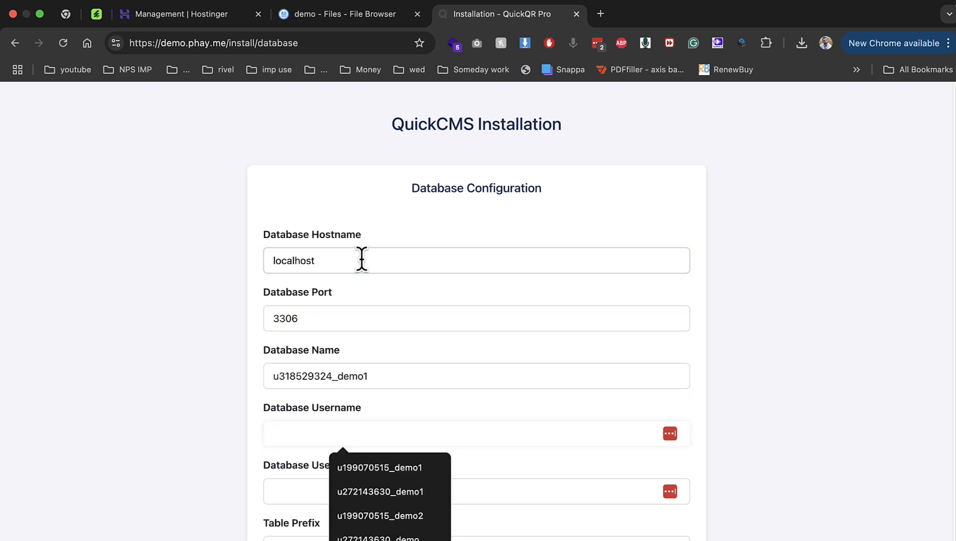
pyautogui.press('super+v')
pyautogui.press('Tab')
pyautogui.write('••••••••')
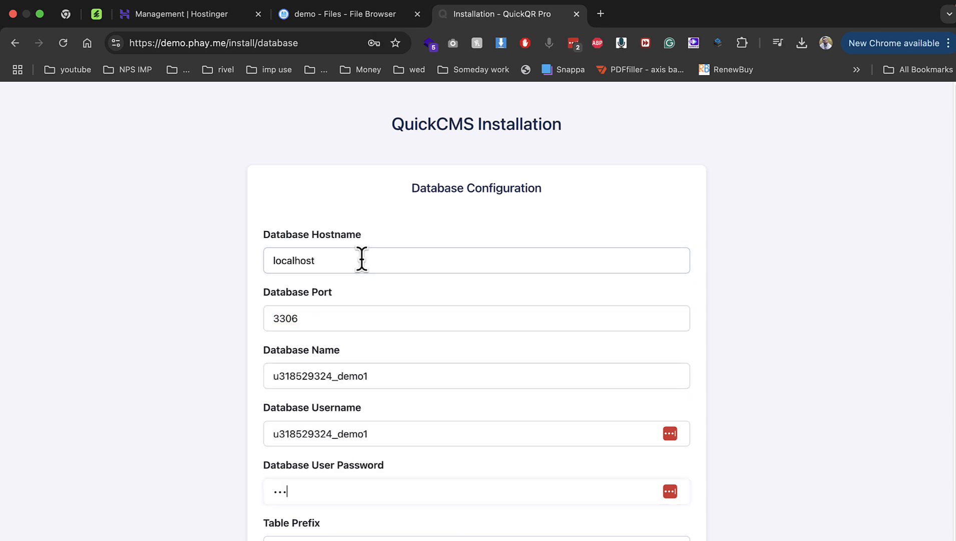
pyautogui.write('•')
pyautogui.press('Tab')
pyautogui.press('Return')
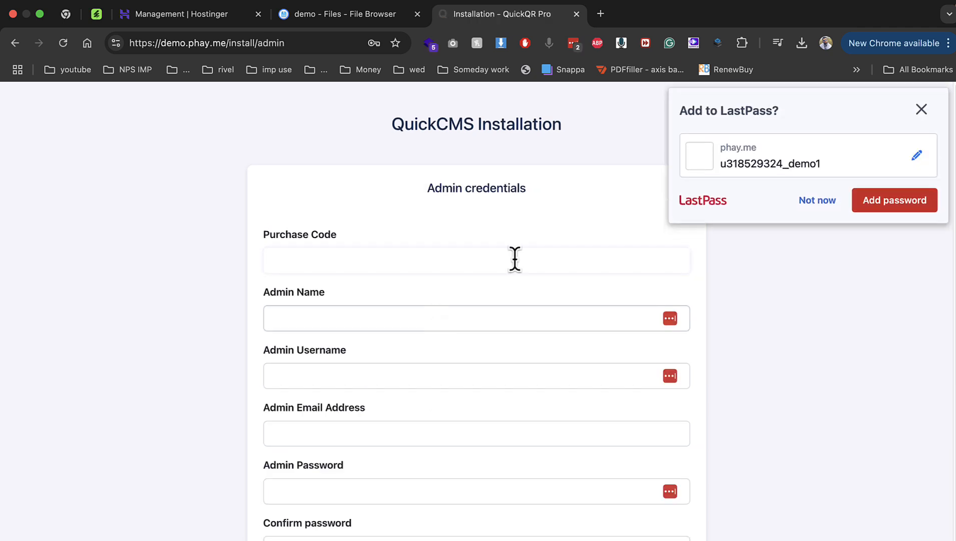
pyautogui.click(814, 201)
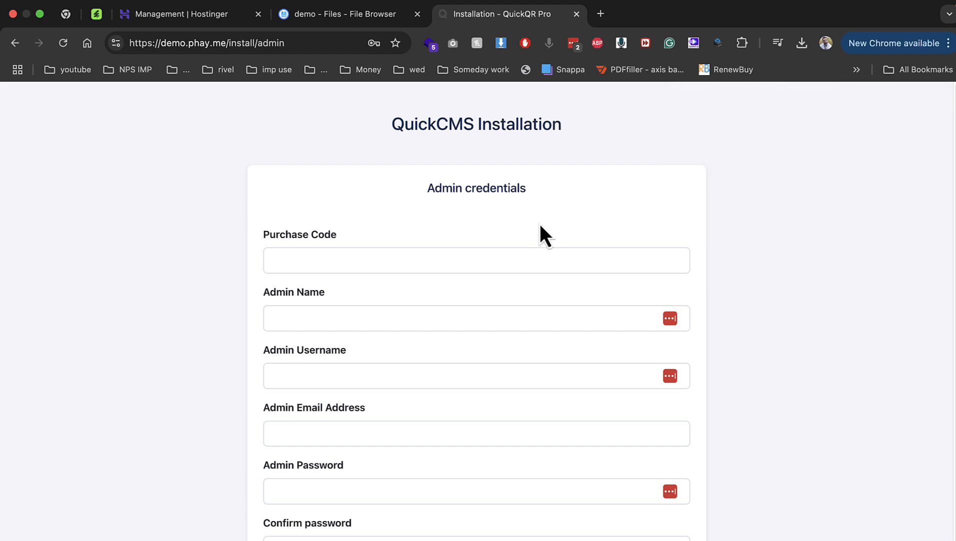
# Copy the purchase code from the KEY file in TextEdit into the installer's Purchase Code field
pyautogui.hotkey('ctrl', 'Left')
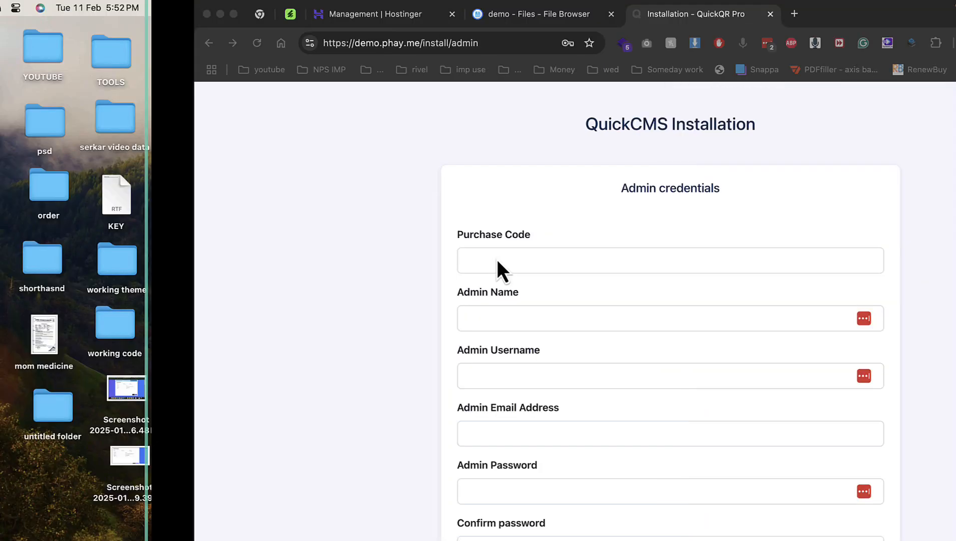
pyautogui.doubleClick(657, 196)
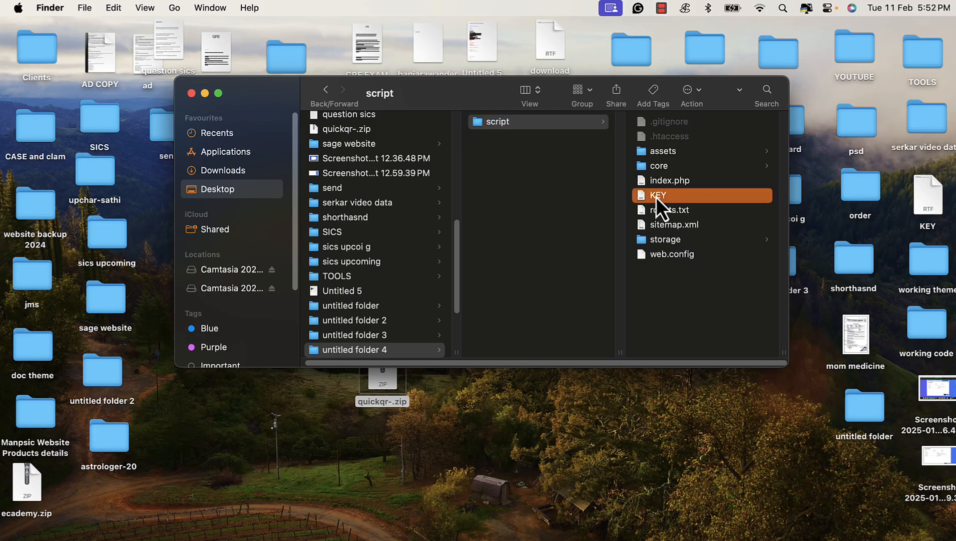
pyautogui.tripleClick(297, 120)
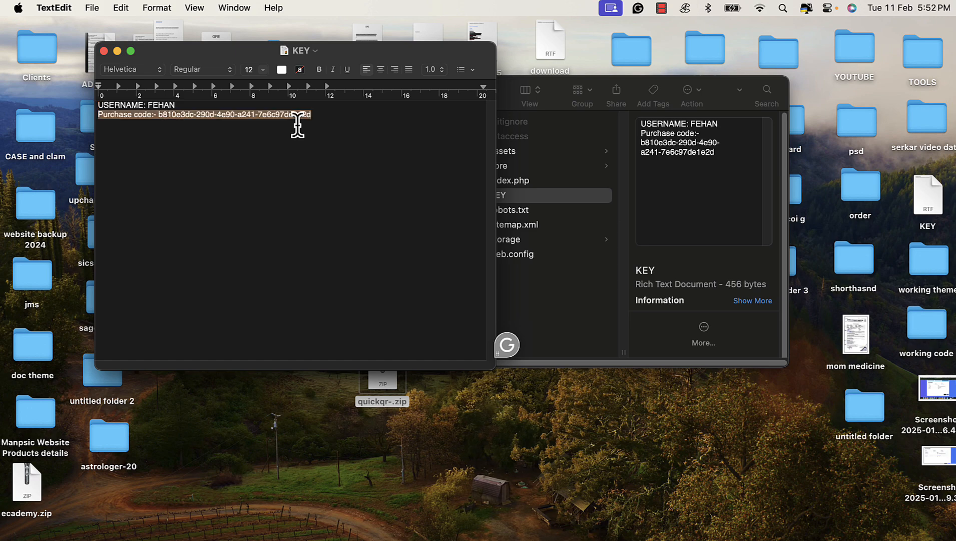
pyautogui.moveTo(343, 118); pyautogui.dragTo(159, 117)
pyautogui.press('super+c')
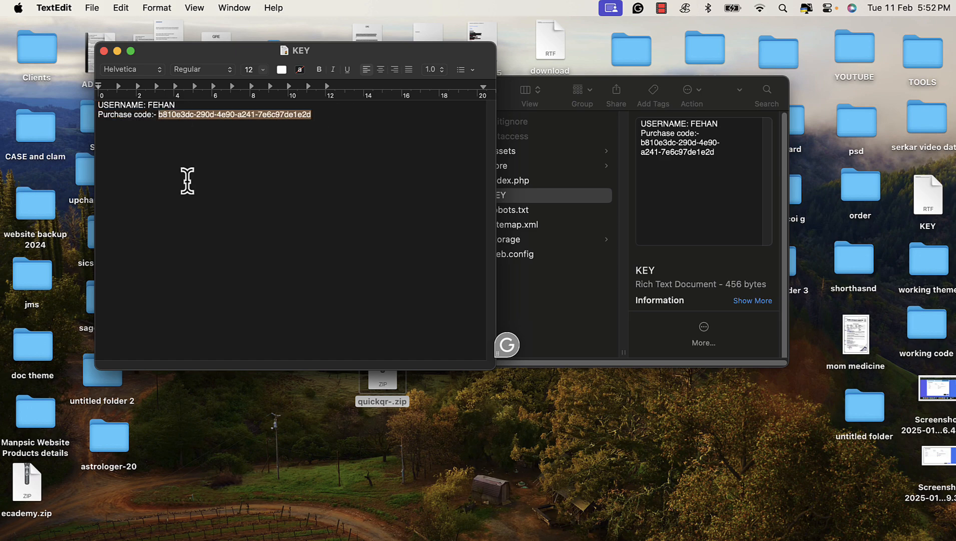
pyautogui.click(300, 533)
pyautogui.click(387, 261)
pyautogui.press('super+v')
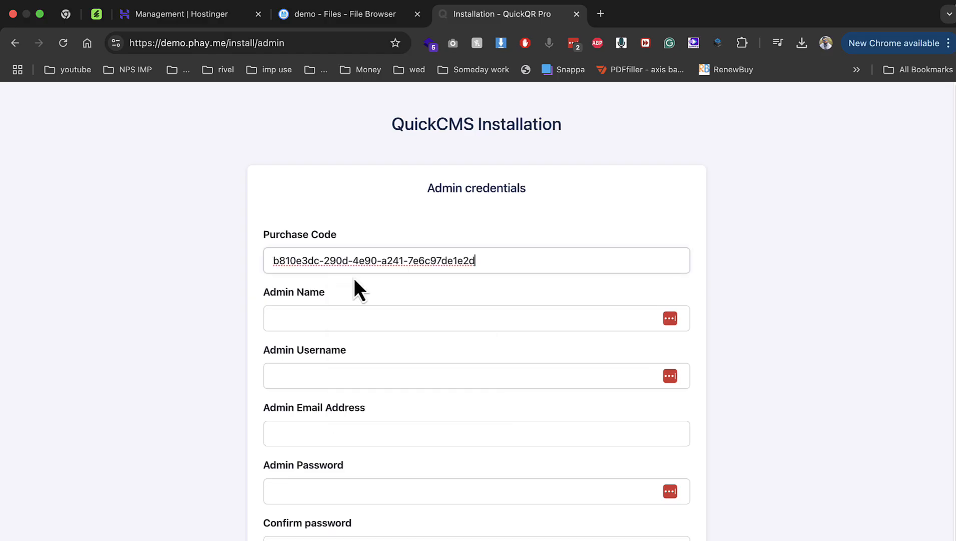
# Enter admin as the Admin Name and choose a saved email address
pyautogui.click(313, 316)
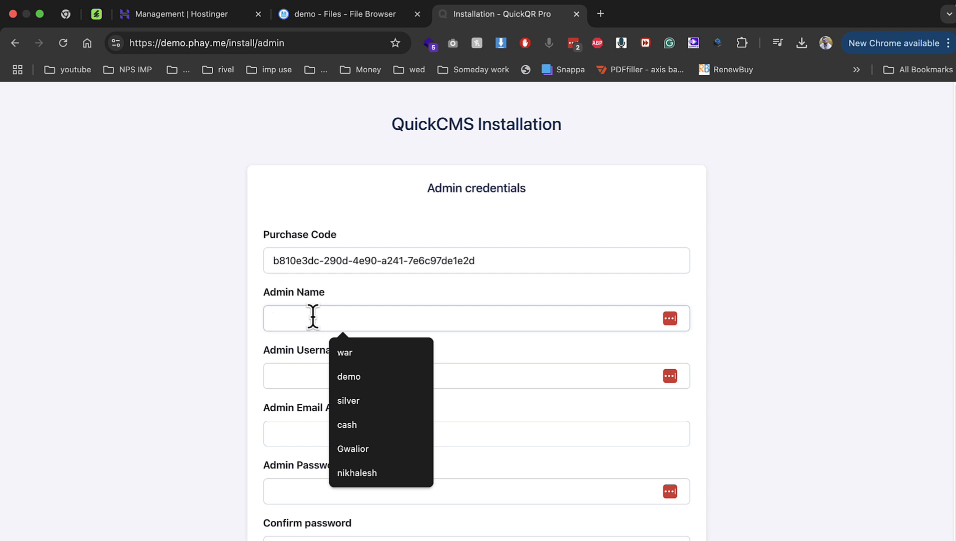
pyautogui.write('admin')
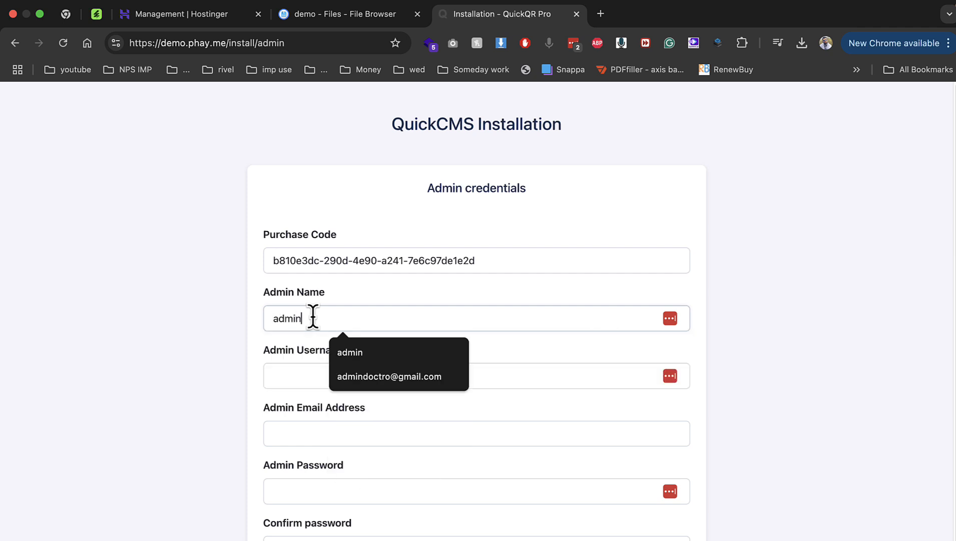
pyautogui.press('Tab')
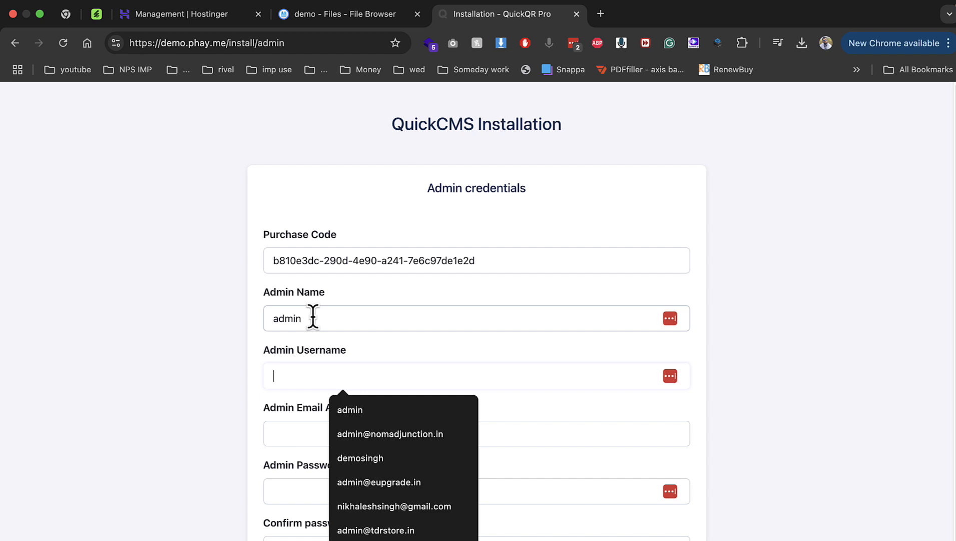
pyautogui.write('admin')
pyautogui.press('Tab')
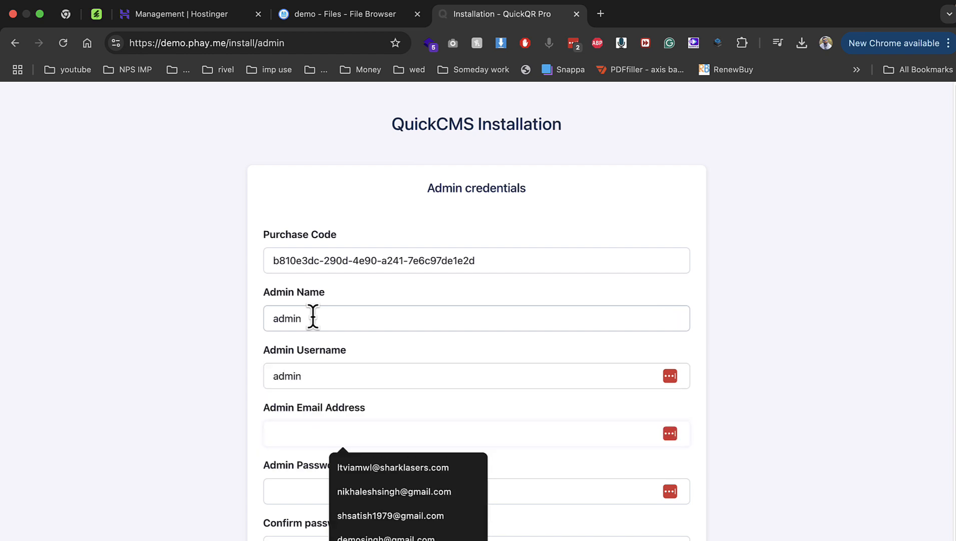
pyautogui.press('Down')
pyautogui.press('Down')
pyautogui.press('Return')
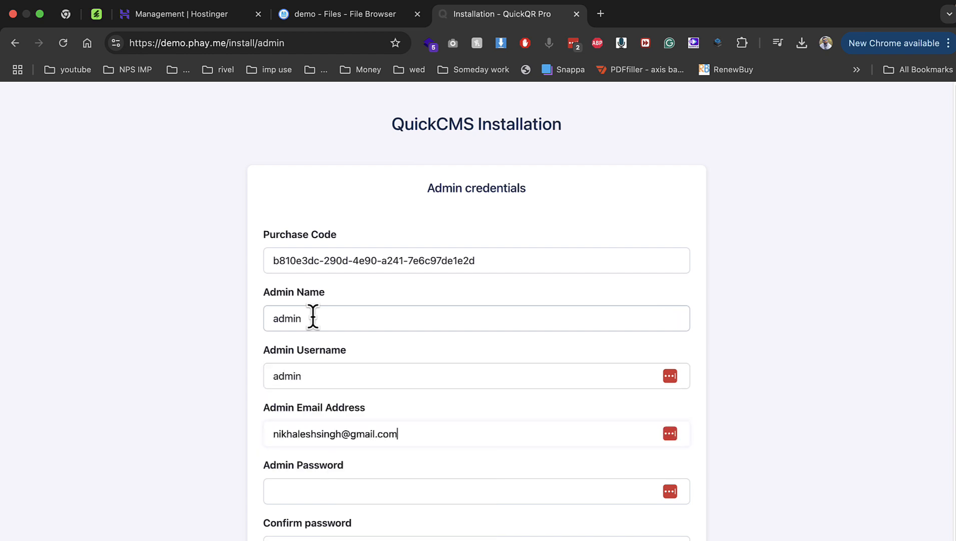
# Set and confirm the admin password, then submit to finish installing QuickQR Pro
pyautogui.press('Tab')
pyautogui.write('•••••••••')
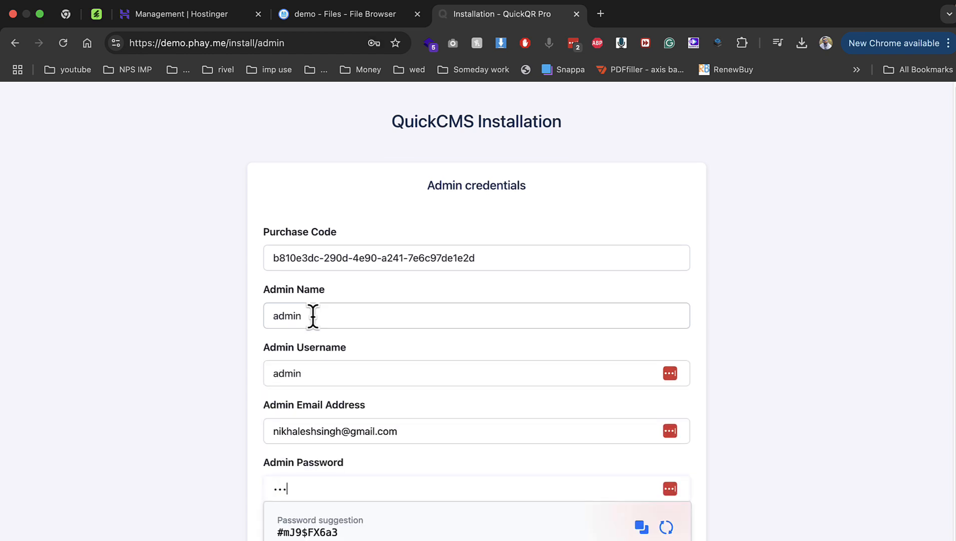
pyautogui.press('Tab')
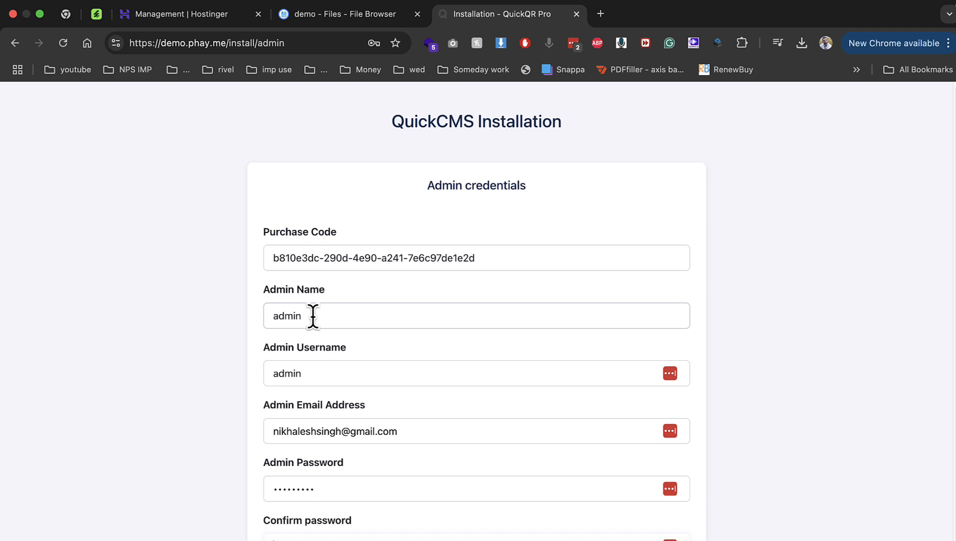
pyautogui.write('•••••••••')
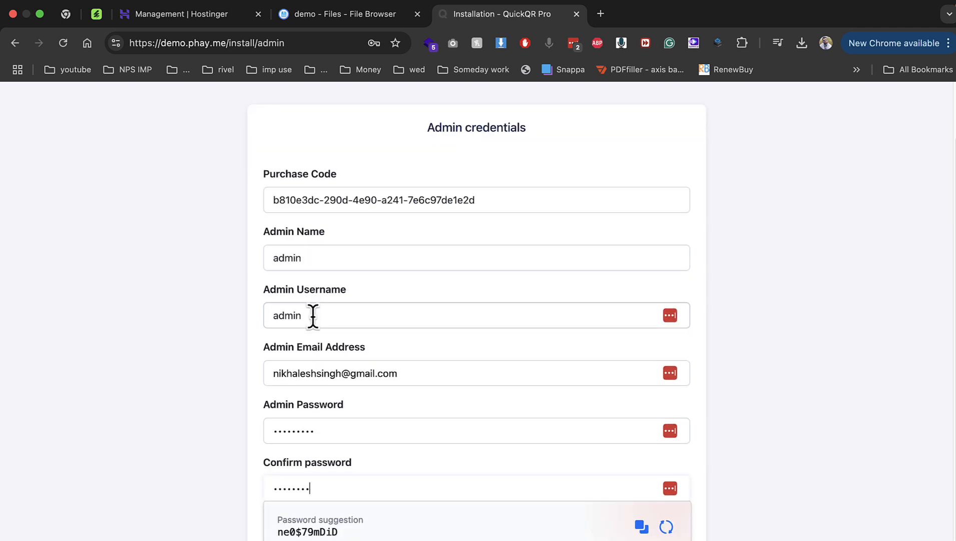
pyautogui.press('Return')
pyautogui.click(182, 310)
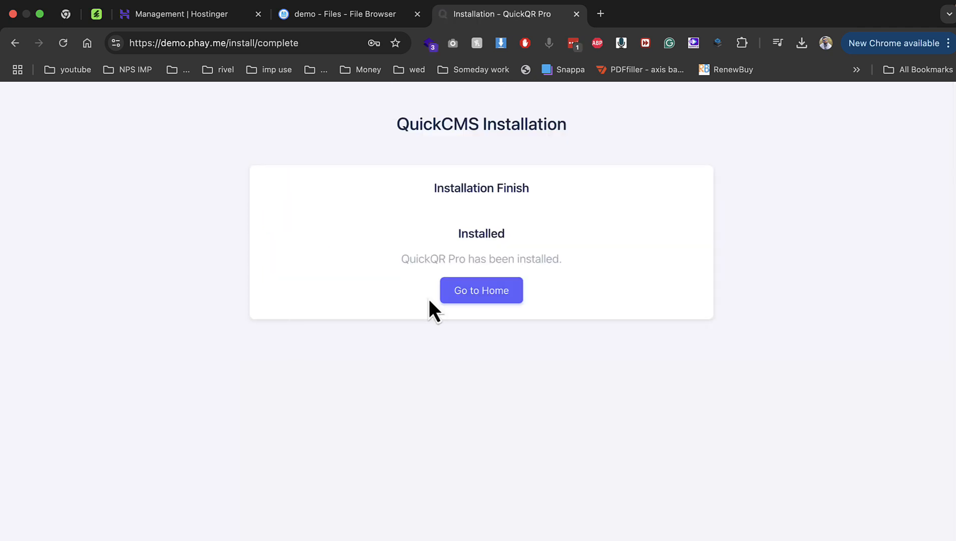
# Go to the site's home page and scroll through the QuickQR landing page
pyautogui.click(464, 299)
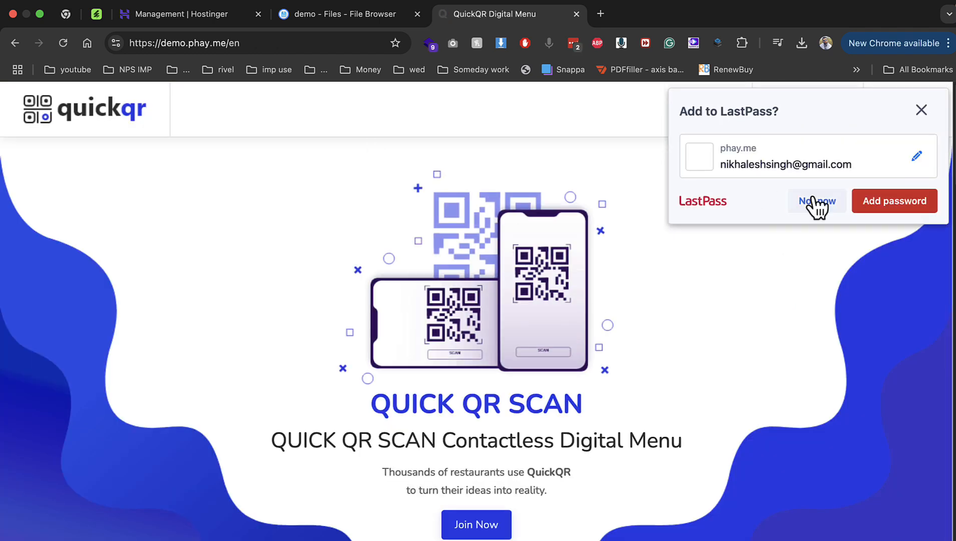
pyautogui.scroll(-5, 610, 307)
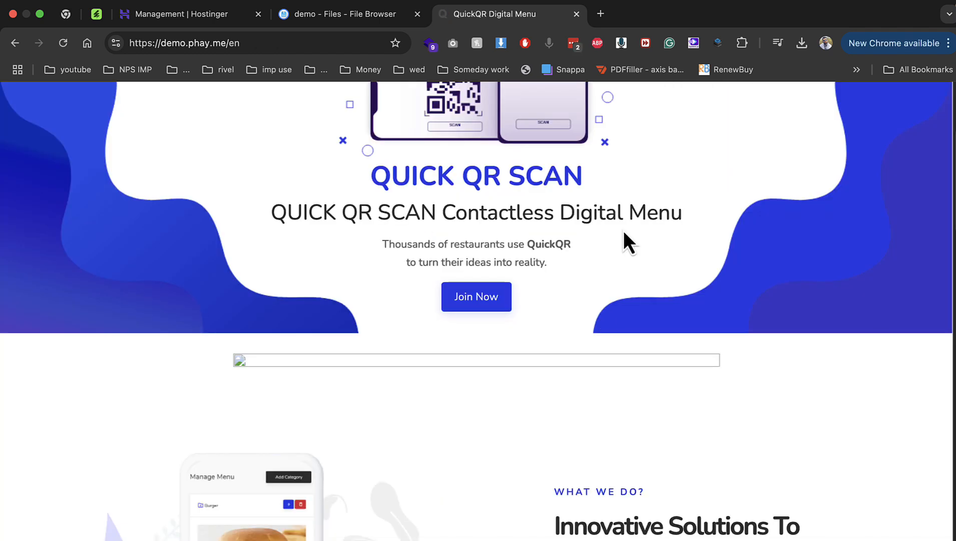
pyautogui.scroll(-12, 295, 362)
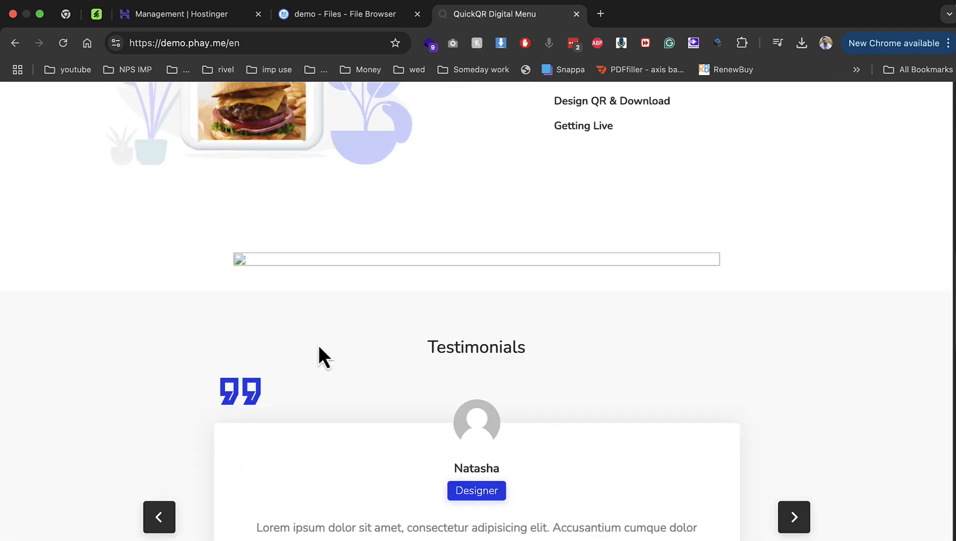
pyautogui.scroll(15, 384, 299)
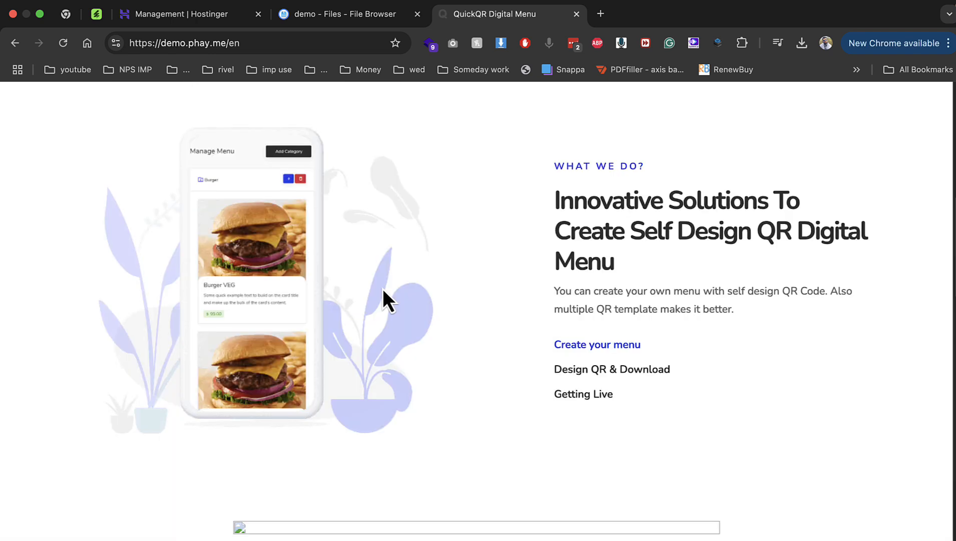
pyautogui.scroll(1, 385, 287)
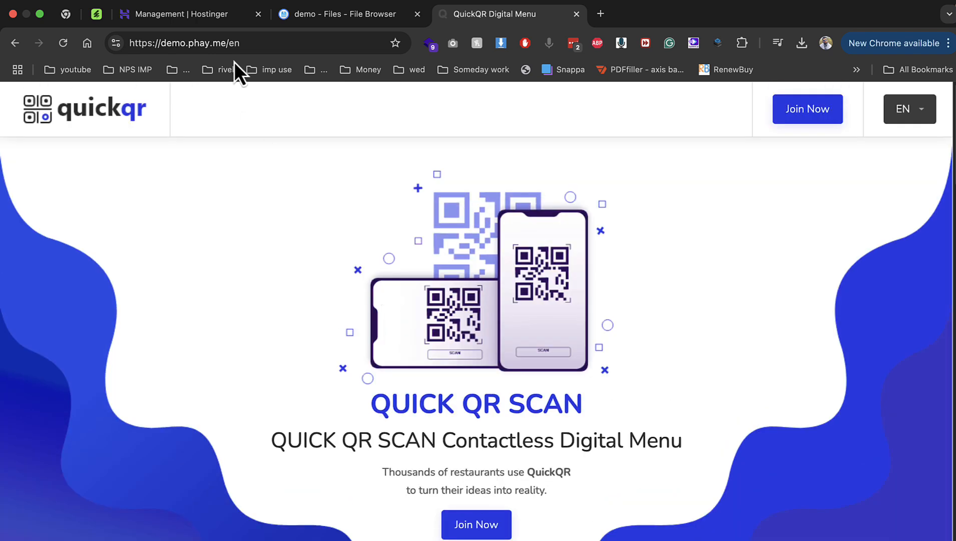
# Append /login to the page address to load the login page
pyautogui.click(258, 44)
pyautogui.write('/login')
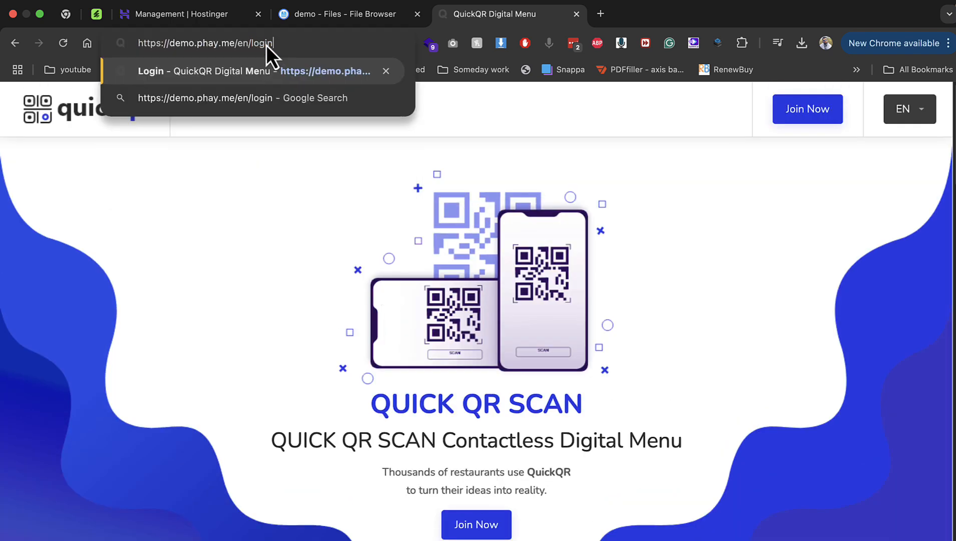
pyautogui.press('Return')
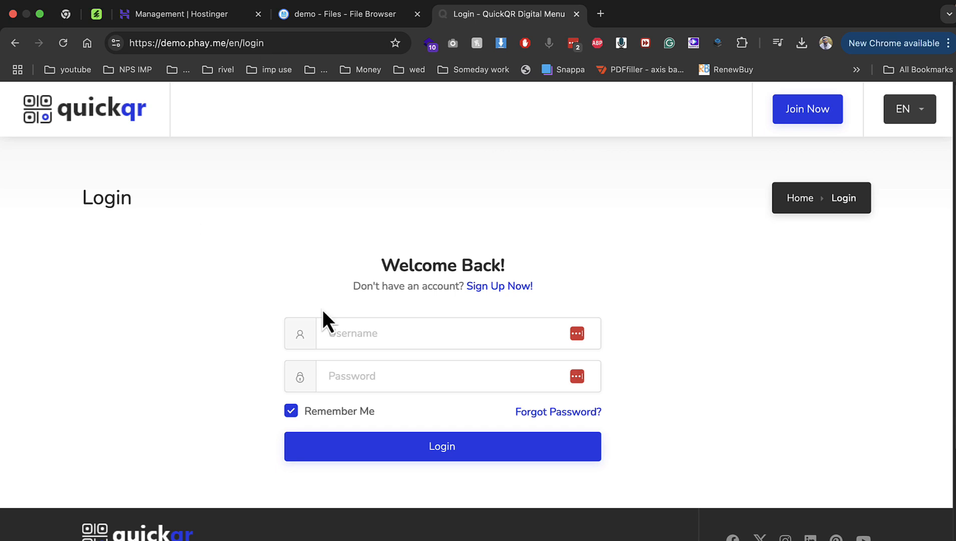
# Log in to the admin panel with username admin and its password
pyautogui.click(342, 332)
pyautogui.write('admin')
pyautogui.press('Tab')
pyautogui.write('•••••••••')
pyautogui.press('Return')
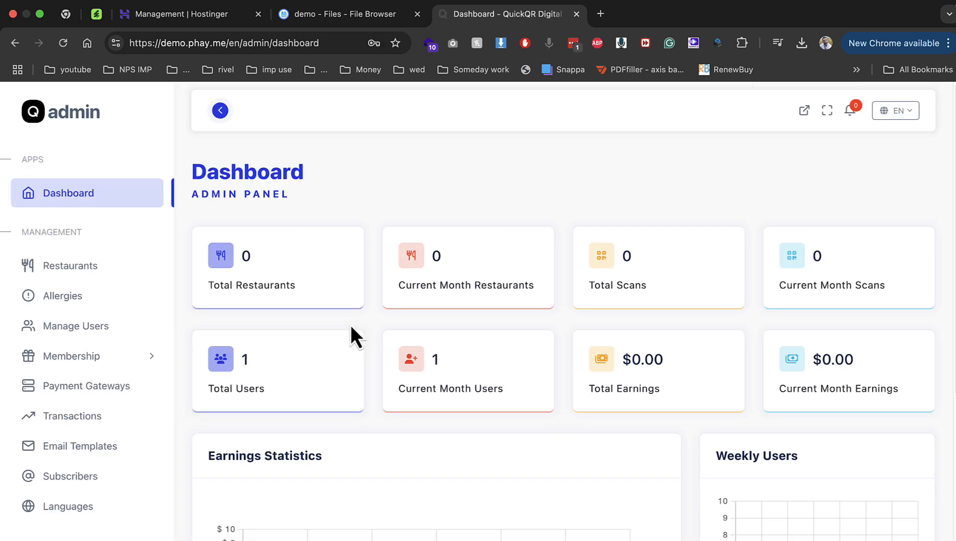
# Close the Hostinger and file browser tabs, then browse Restaurants, Allergies, Users and Membership Plans
pyautogui.click(259, 14)
pyautogui.click(259, 14)
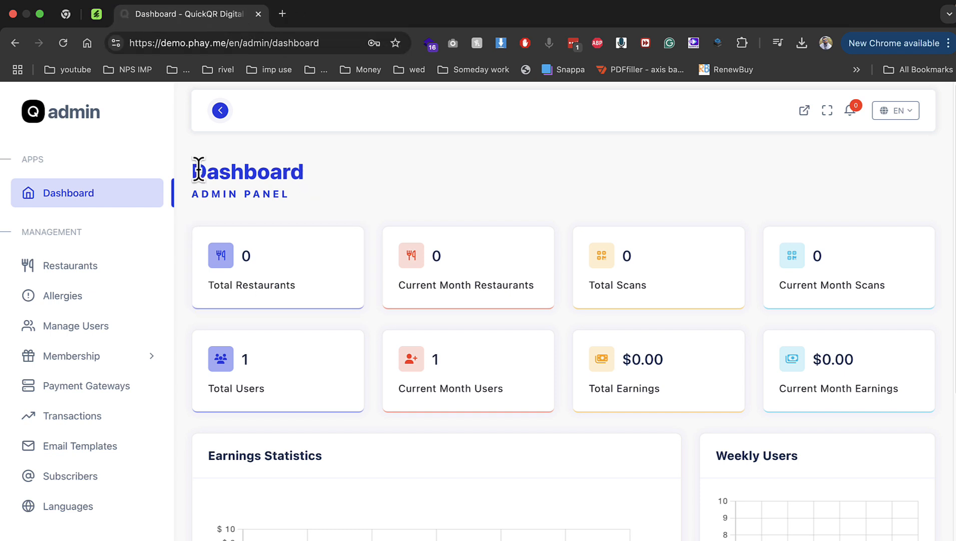
pyautogui.click(139, 271)
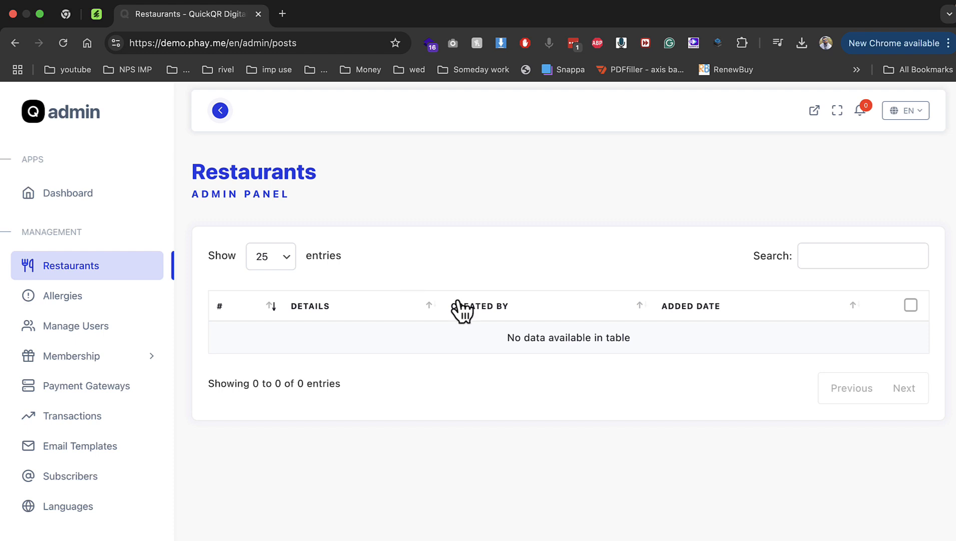
pyautogui.click(72, 301)
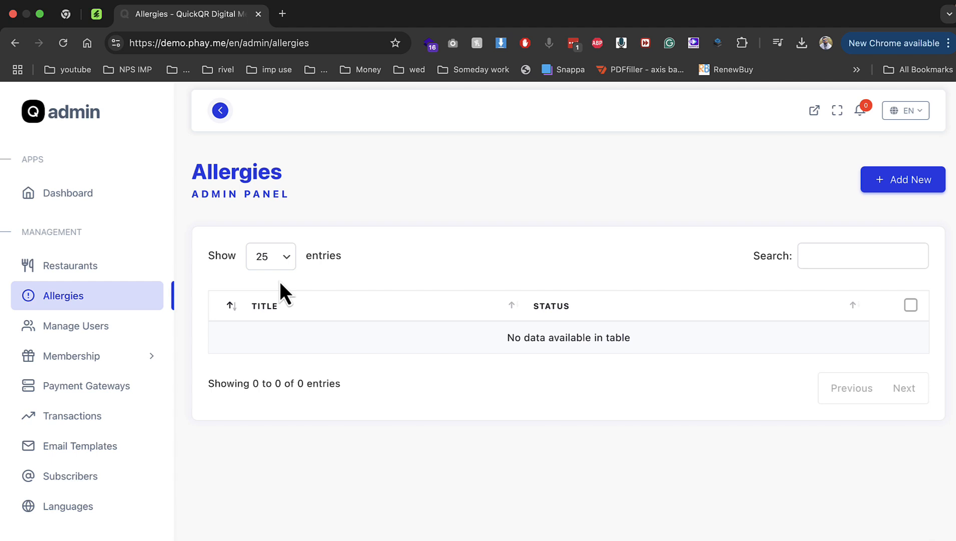
pyautogui.click(141, 324)
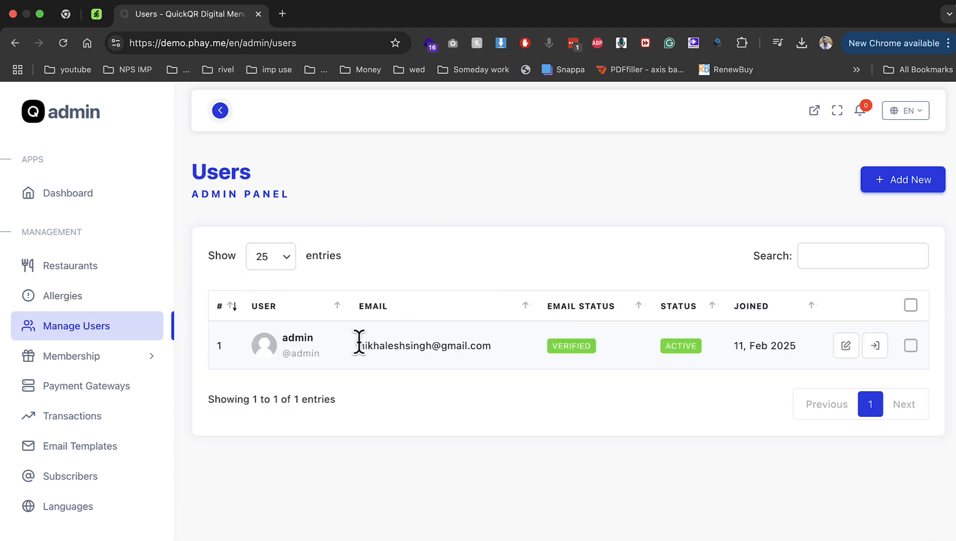
pyautogui.moveTo(356, 344); pyautogui.dragTo(516, 356)
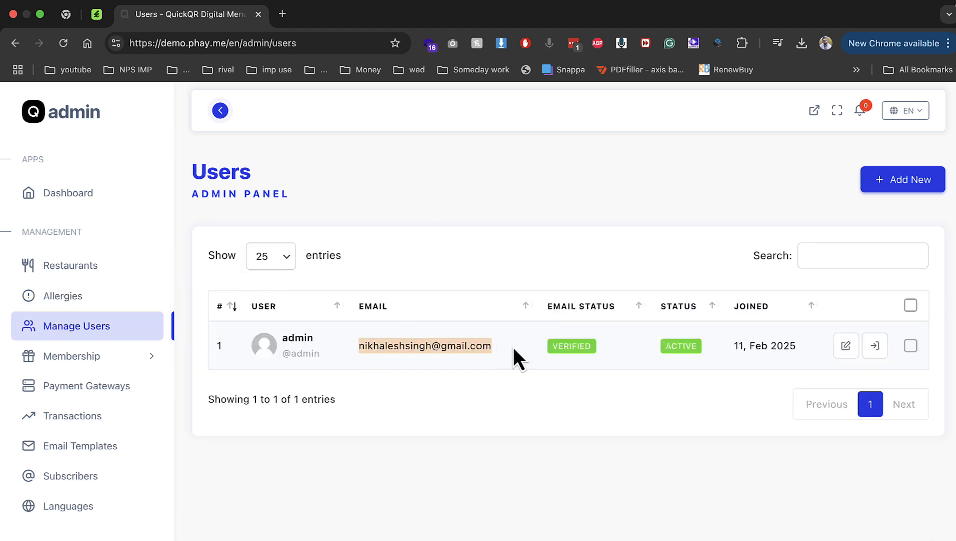
pyautogui.click(131, 361)
pyautogui.click(100, 390)
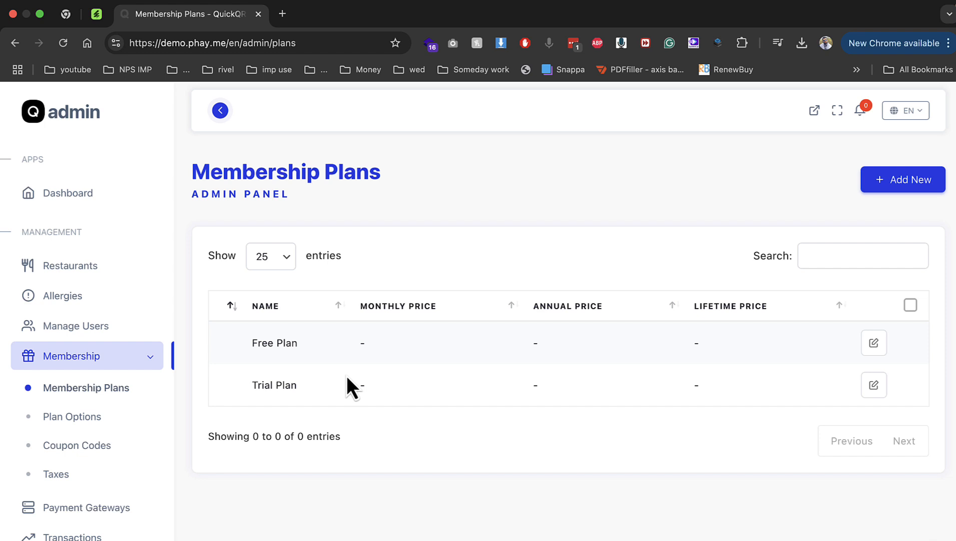
# Open Coupon Codes, start a new coupon and generate its code
pyautogui.click(128, 421)
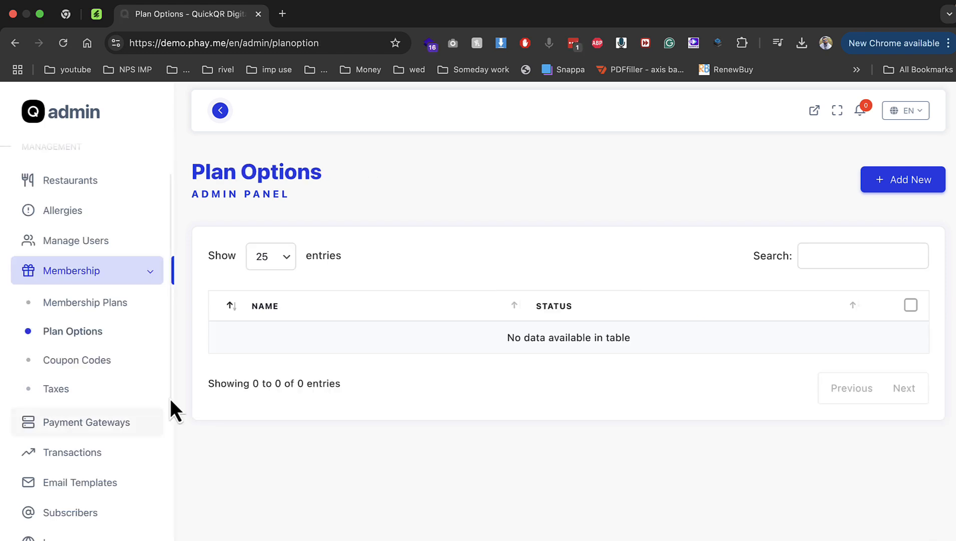
pyautogui.click(96, 360)
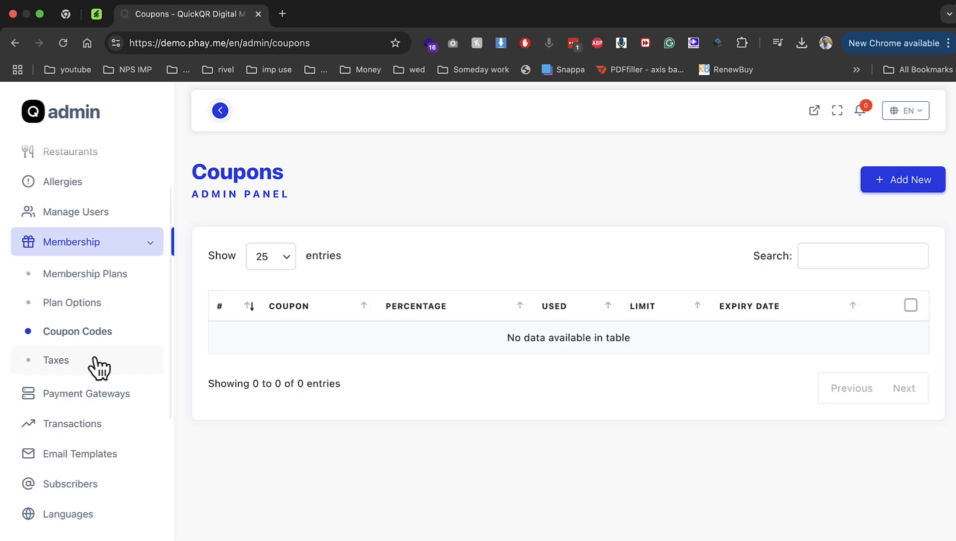
pyautogui.click(893, 183)
pyautogui.click(871, 196)
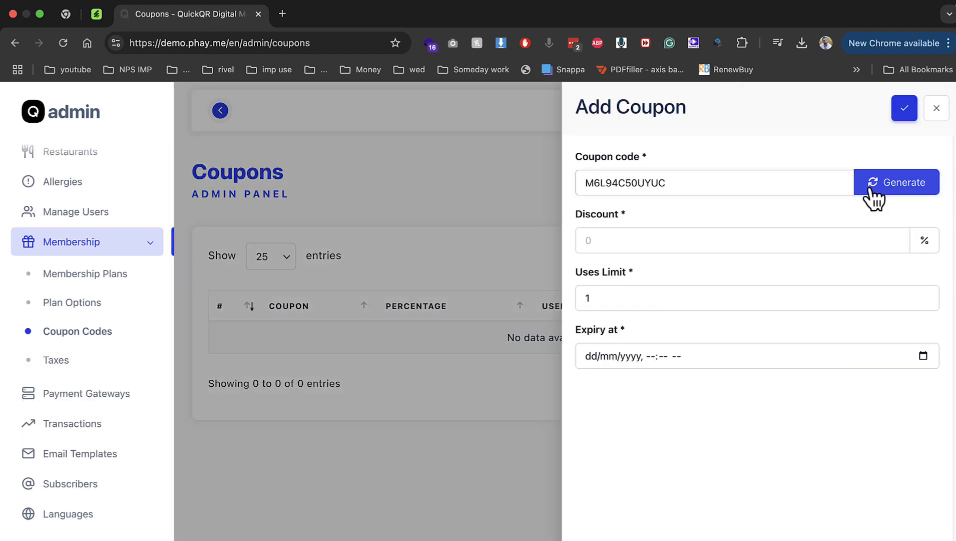
pyautogui.click(873, 197)
# Give the coupon a 20% discount and 28 Feb 2025 expiry, then save it
pyautogui.click(707, 239)
pyautogui.write('20')
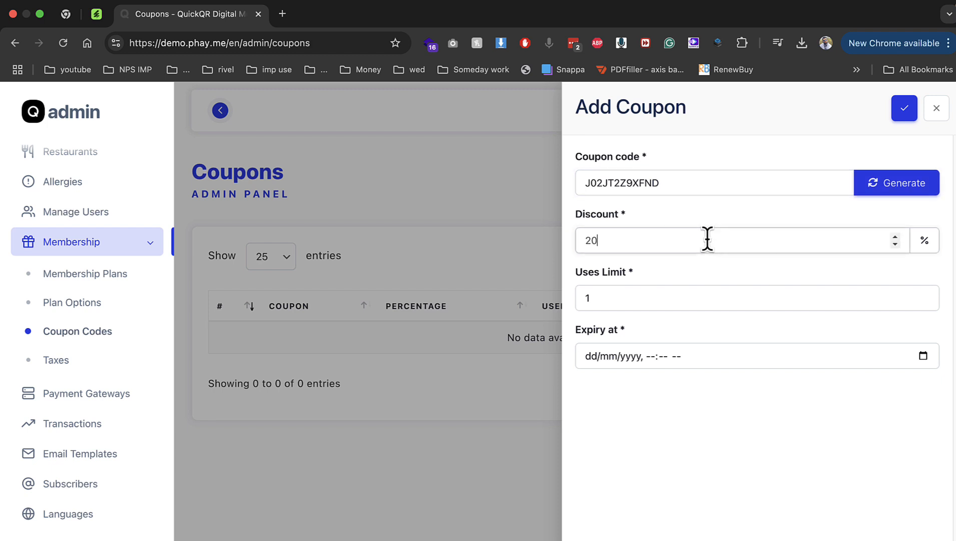
pyautogui.click(903, 353)
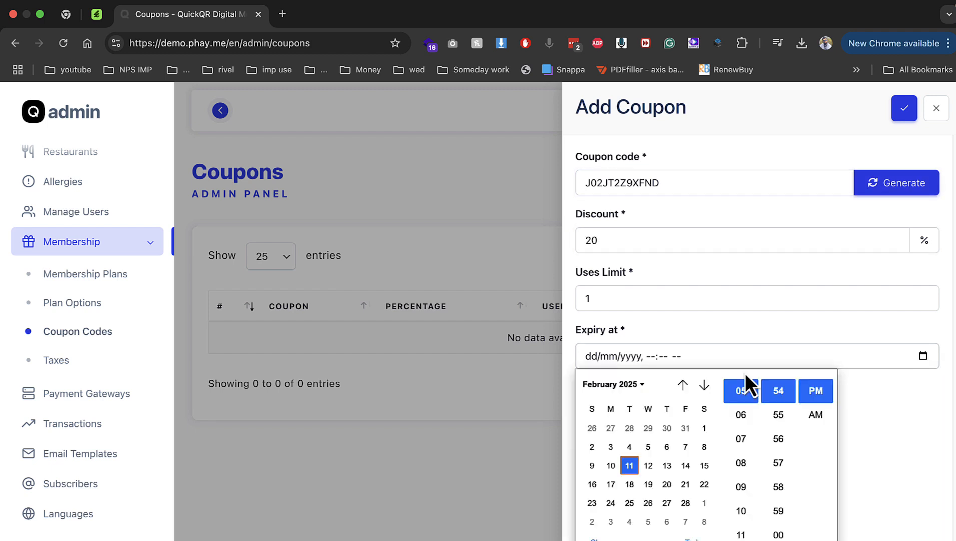
pyautogui.click(685, 502)
pyautogui.click(904, 108)
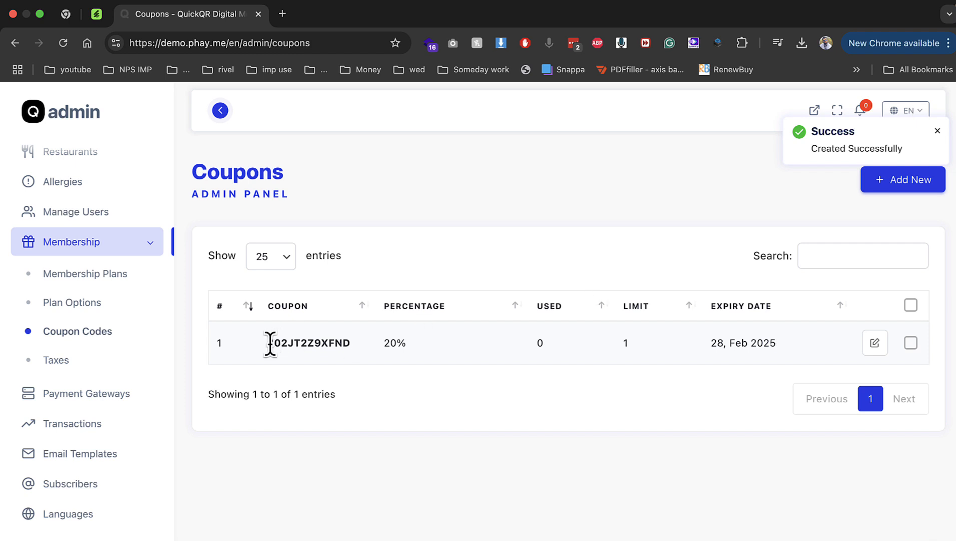
pyautogui.moveTo(267, 342); pyautogui.dragTo(362, 346)
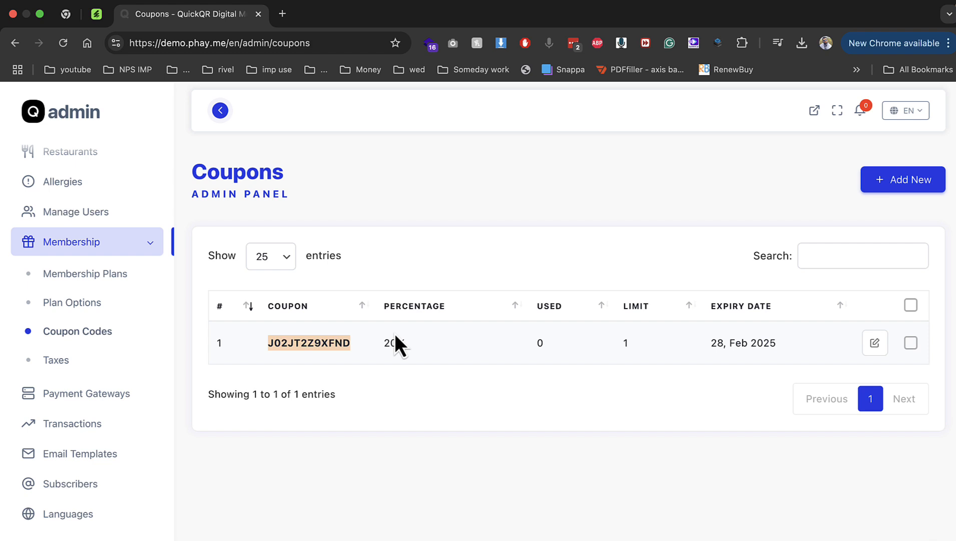
pyautogui.click(110, 365)
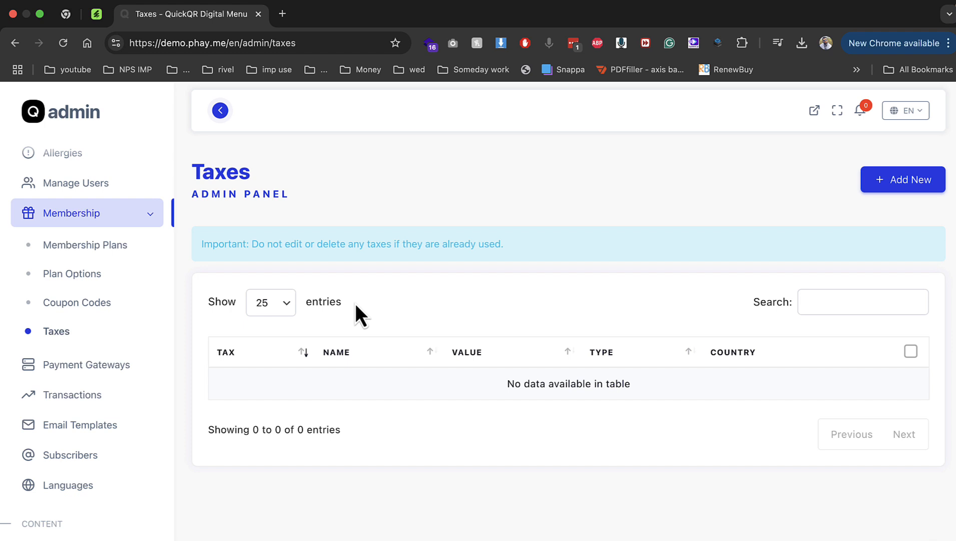
pyautogui.click(105, 366)
pyautogui.scroll(-5, 400, 373)
pyautogui.scroll(-5, 400, 376)
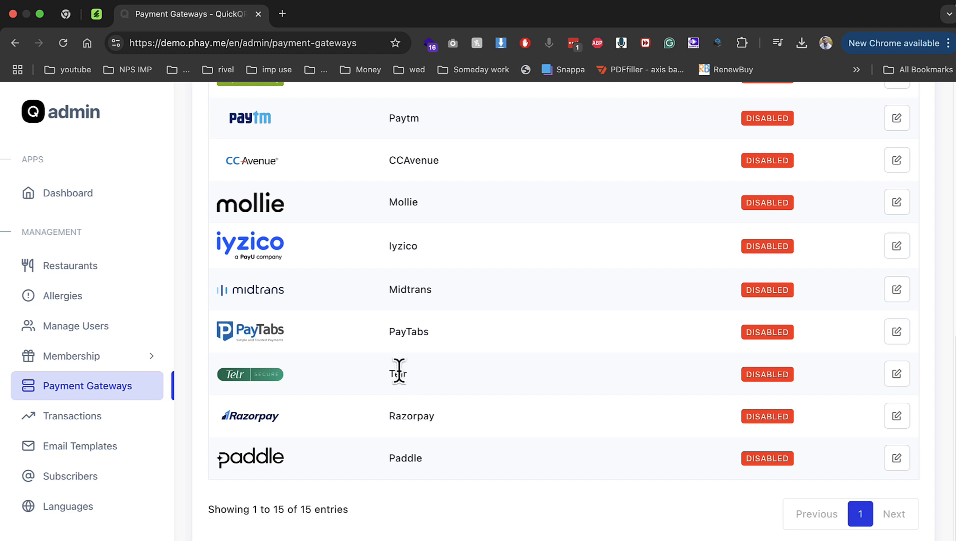
pyautogui.moveTo(377, 419); pyautogui.dragTo(451, 423)
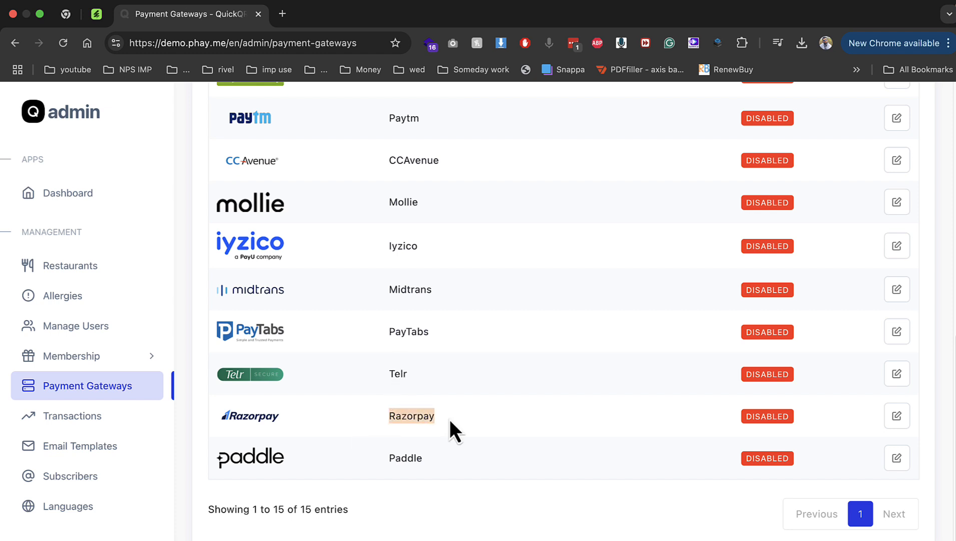
pyautogui.scroll(2, 366, 359)
pyautogui.scroll(4, 348, 274)
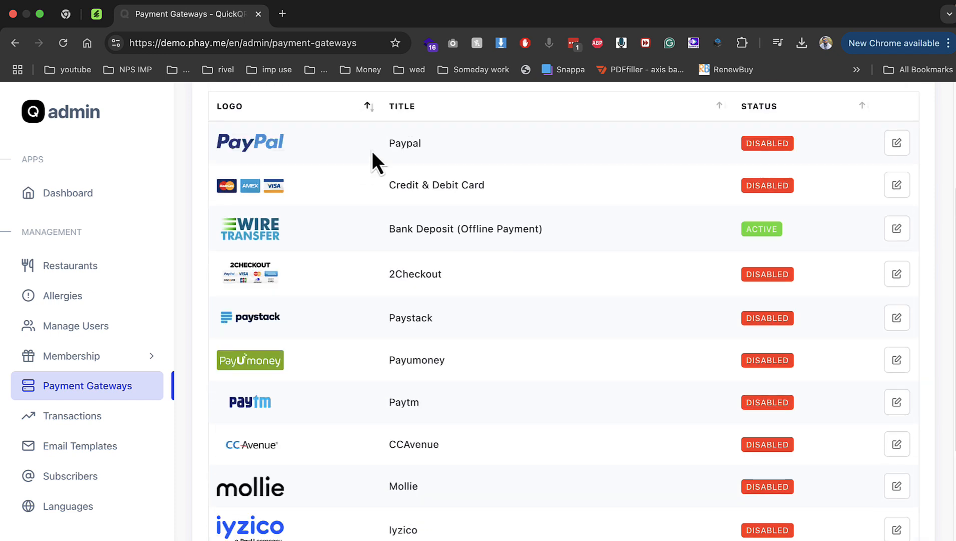
pyautogui.moveTo(372, 151); pyautogui.dragTo(448, 146)
pyautogui.moveTo(390, 183); pyautogui.dragTo(504, 185)
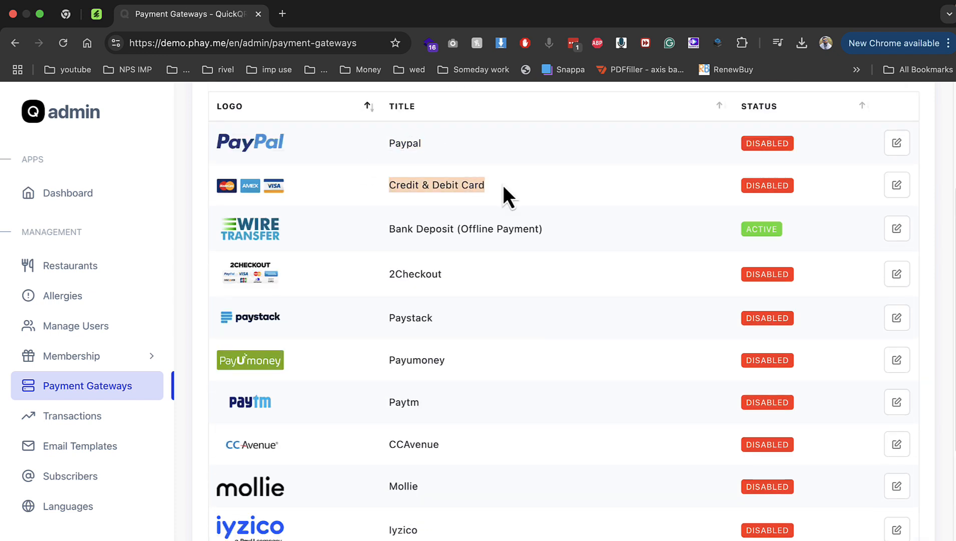
pyautogui.scroll(-5, 578, 270)
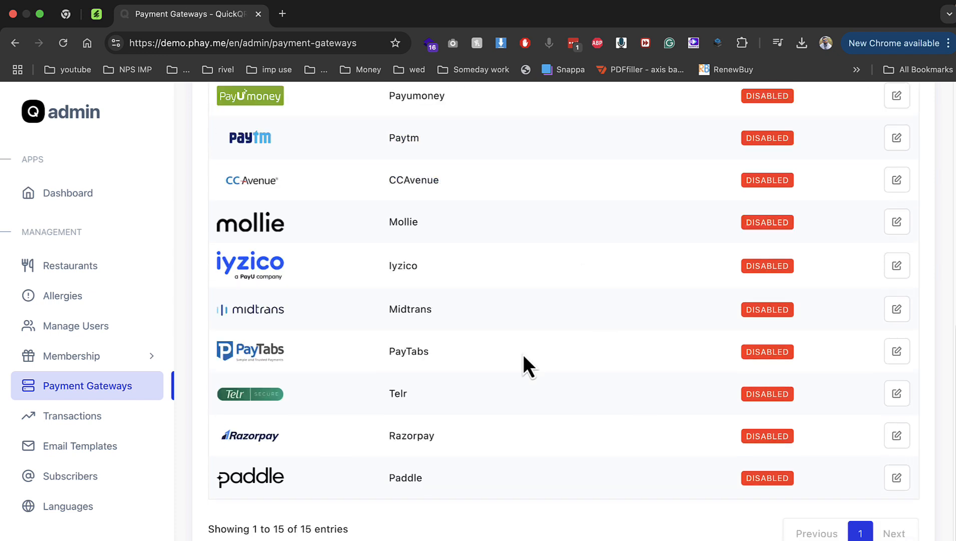
pyautogui.click(896, 436)
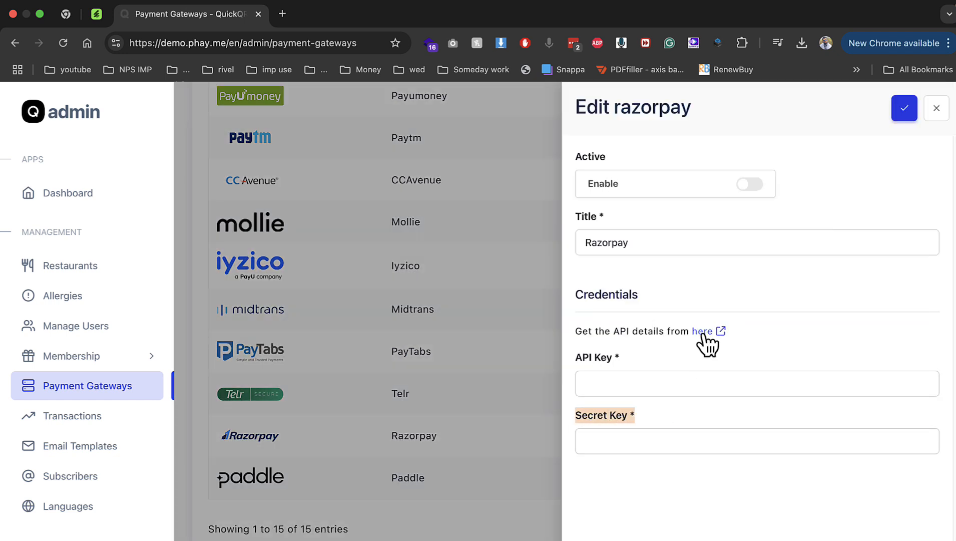
pyautogui.click(935, 109)
pyautogui.scroll(1, 525, 314)
pyautogui.scroll(1, 526, 315)
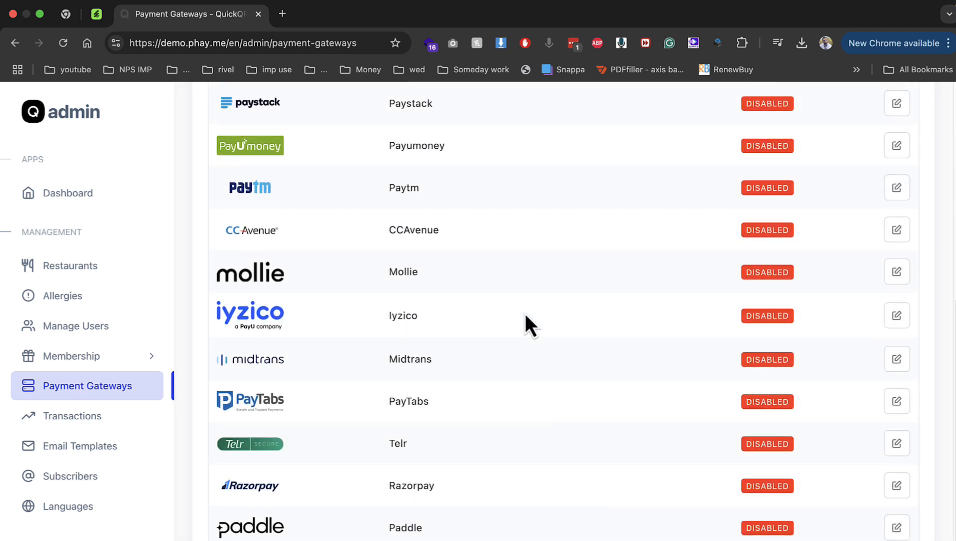
pyautogui.scroll(12, 525, 314)
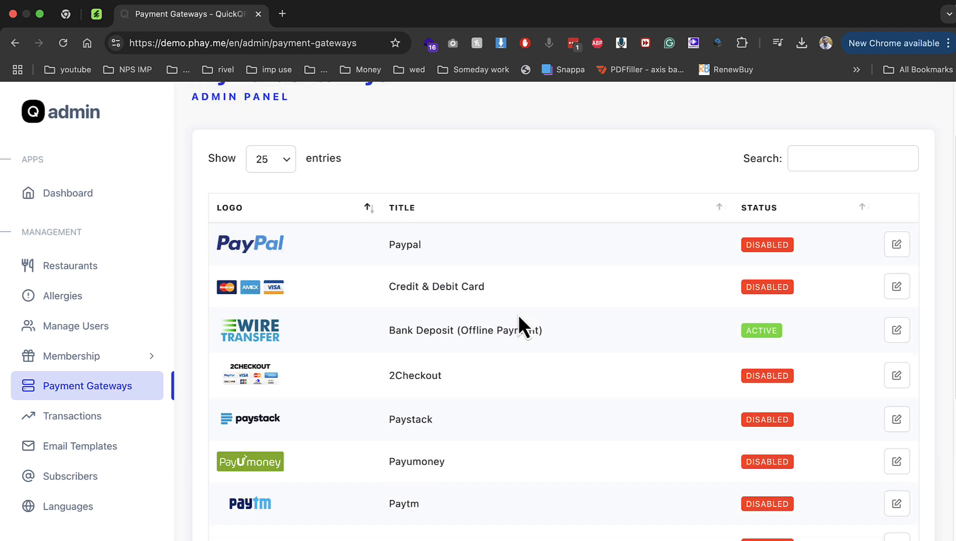
pyautogui.moveTo(416, 330); pyautogui.dragTo(561, 328)
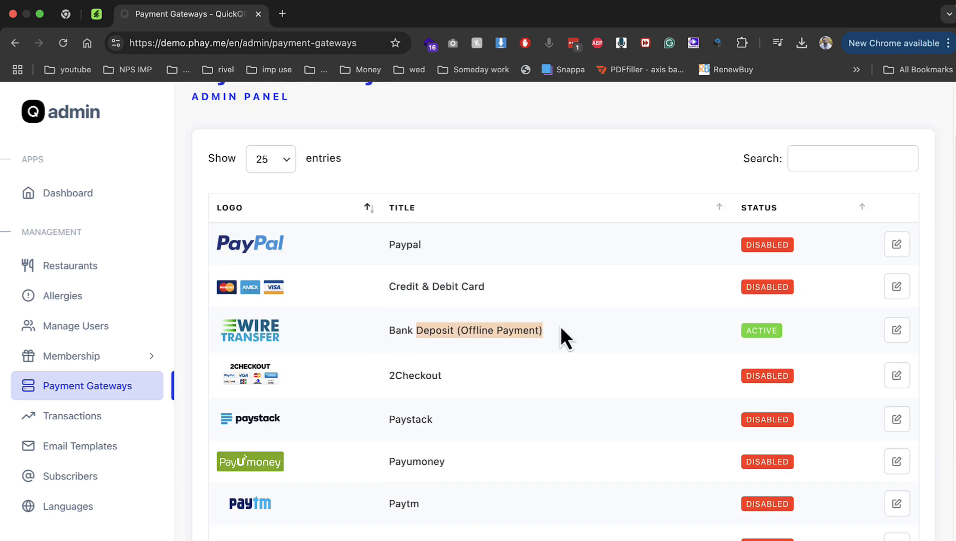
# Visit Transactions and Email Templates, expanding the New Order Email to Restaurant Owners template
pyautogui.click(87, 418)
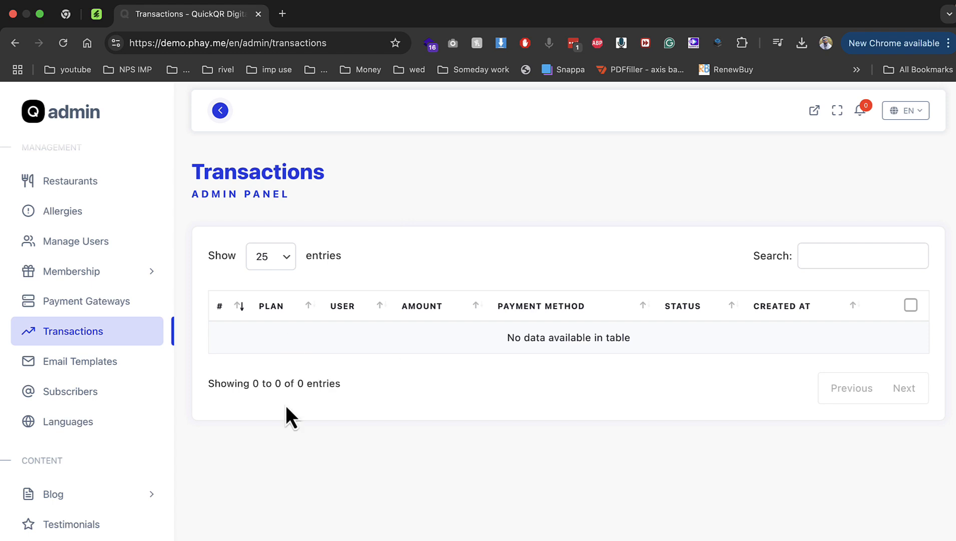
pyautogui.click(133, 364)
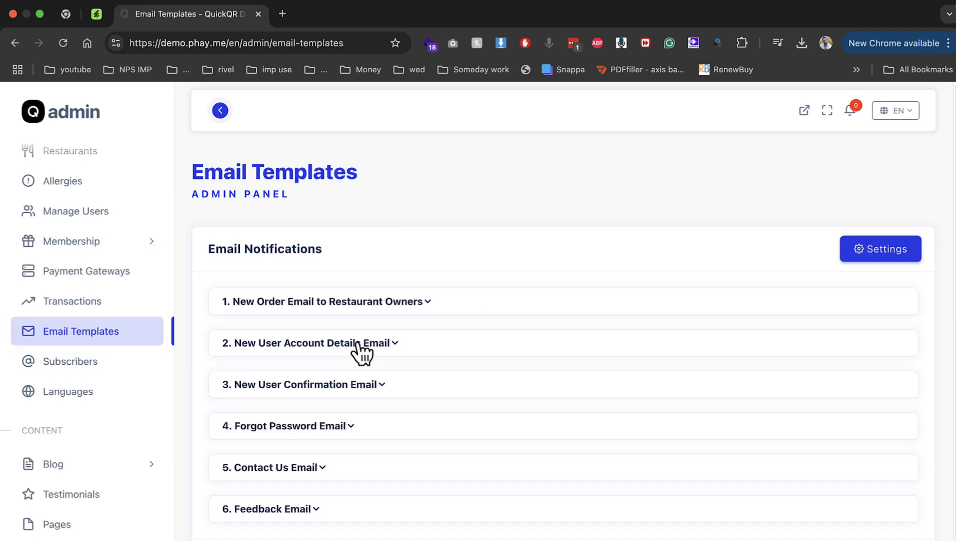
pyautogui.scroll(-2, 360, 355)
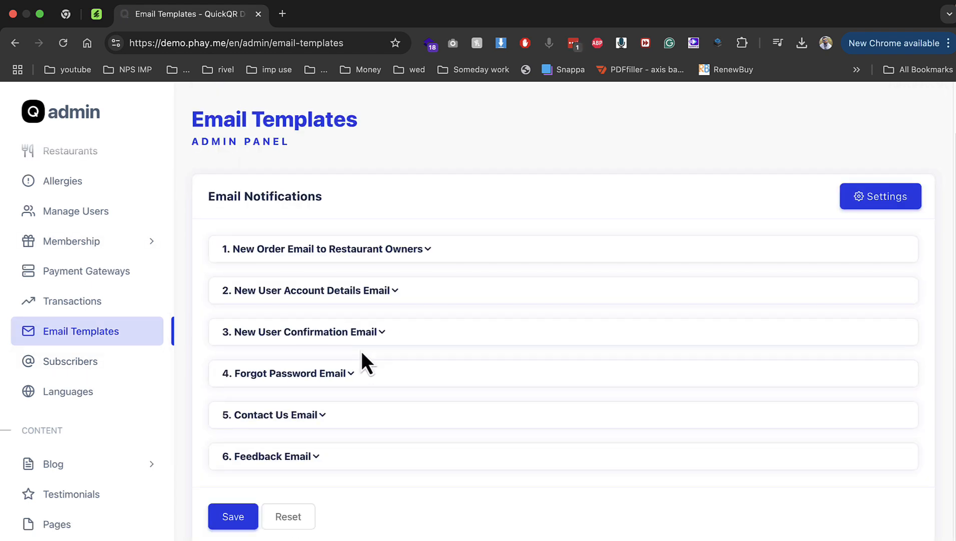
pyautogui.click(386, 250)
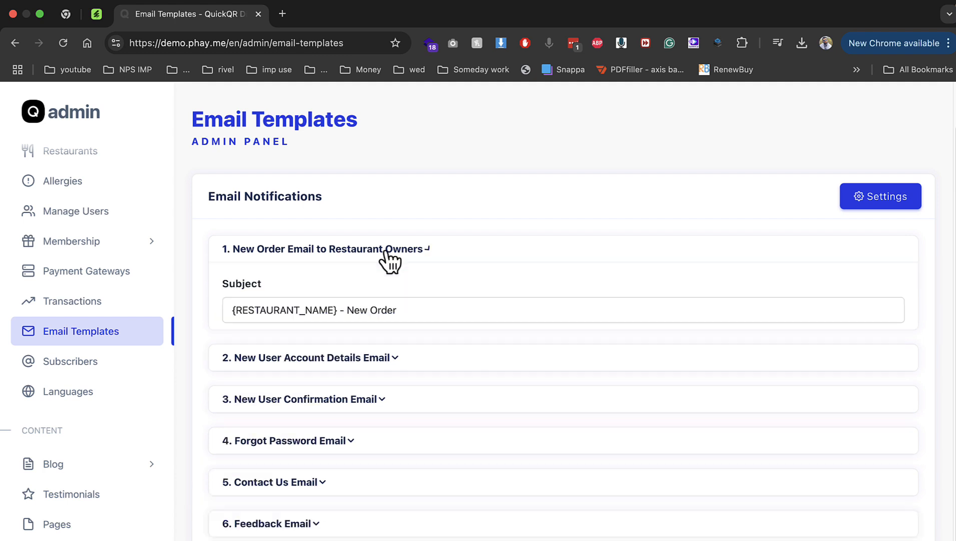
pyautogui.scroll(-4, 301, 415)
# Inspect the order email's customer name placeholder, then go to Newsletter Subscribers
pyautogui.click(364, 451)
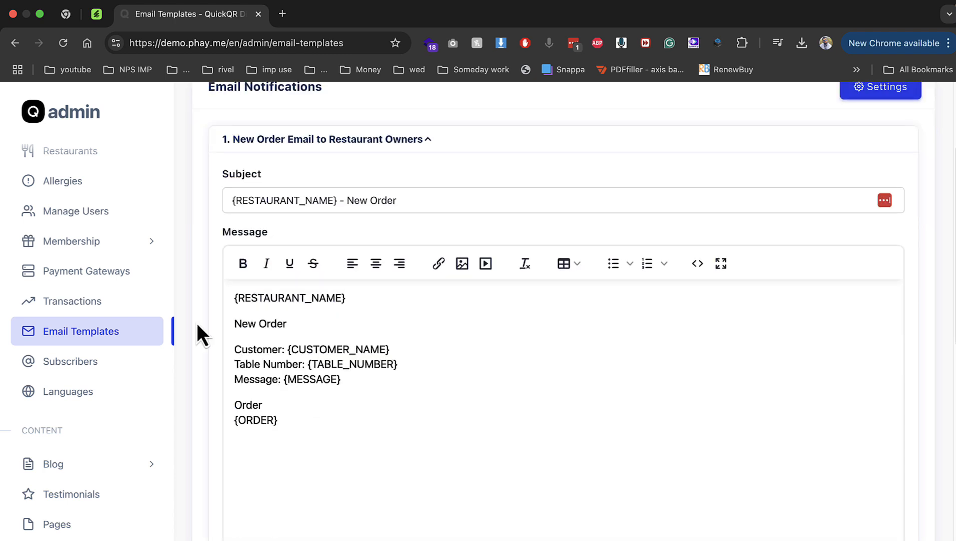
pyautogui.click(251, 337)
pyautogui.moveTo(380, 349); pyautogui.dragTo(286, 350)
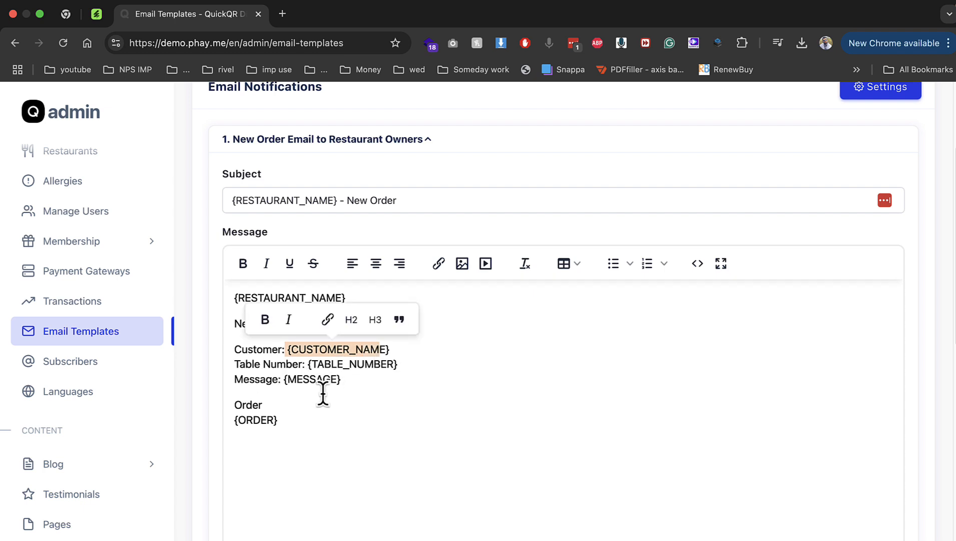
pyautogui.click(255, 454)
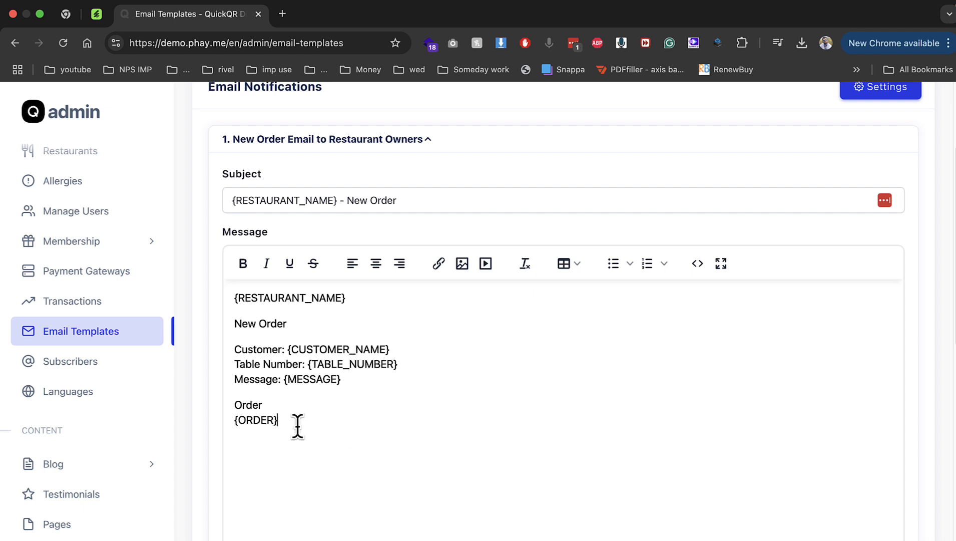
pyautogui.click(120, 364)
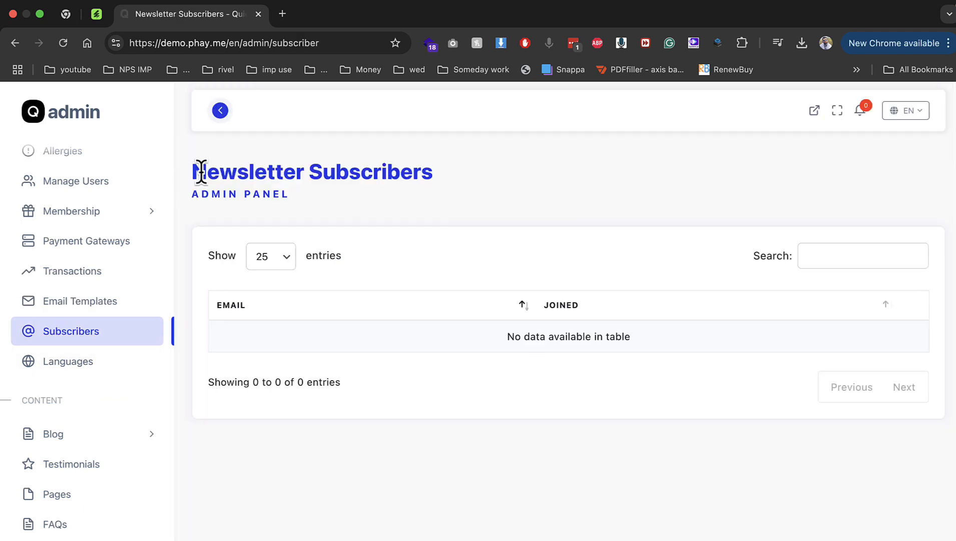
# Expand Blog, view the empty Blogs list, then open the Testimonials page
pyautogui.moveTo(206, 172); pyautogui.dragTo(405, 216)
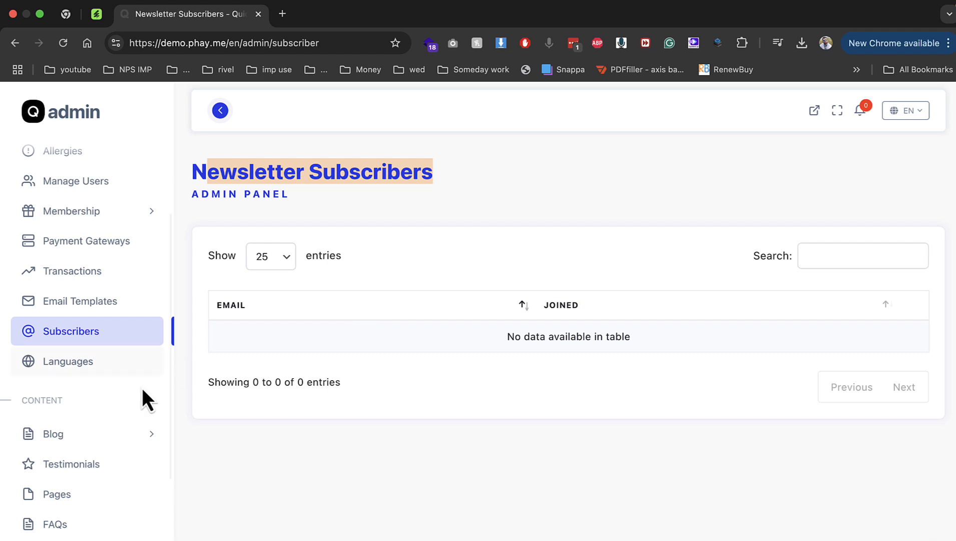
pyautogui.scroll(-1, 116, 446)
pyautogui.scroll(-3, 116, 441)
pyautogui.click(82, 334)
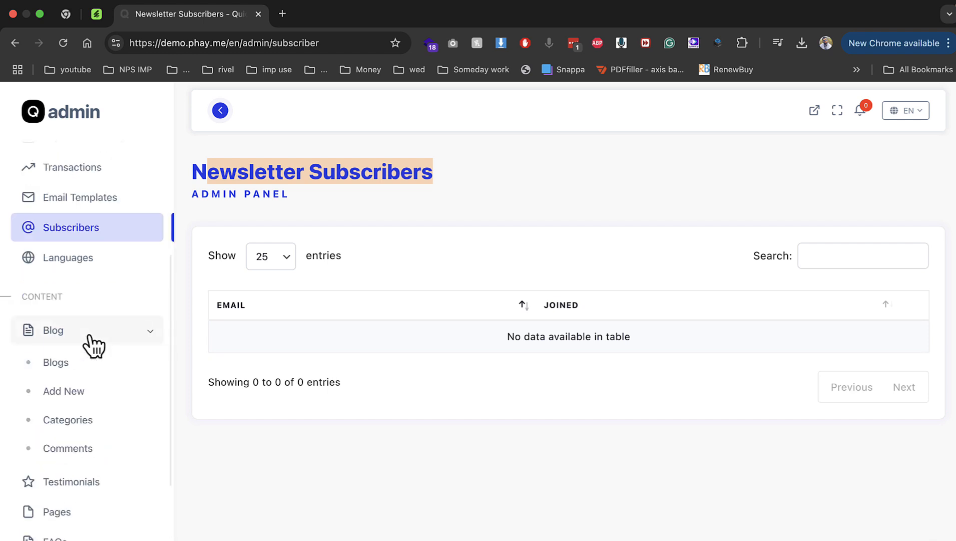
pyautogui.click(91, 359)
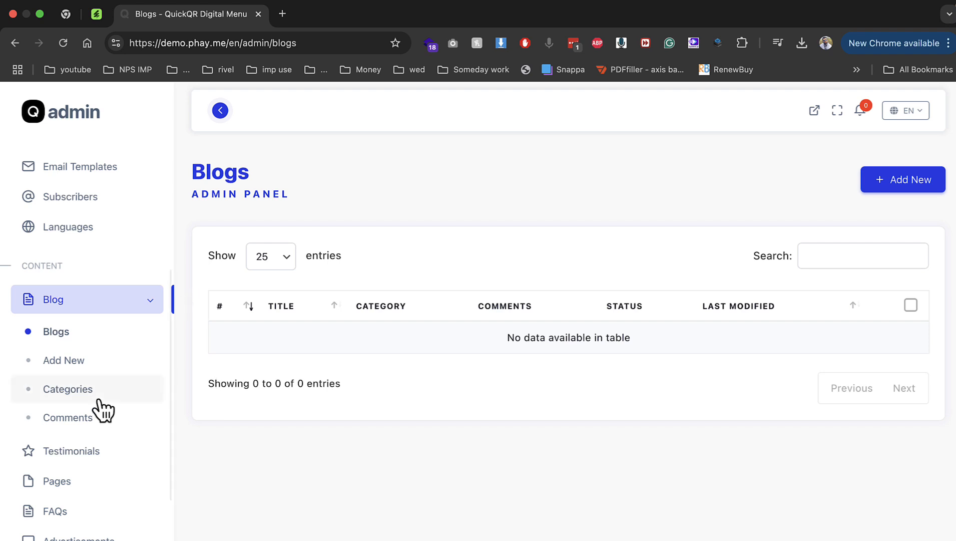
pyautogui.click(99, 452)
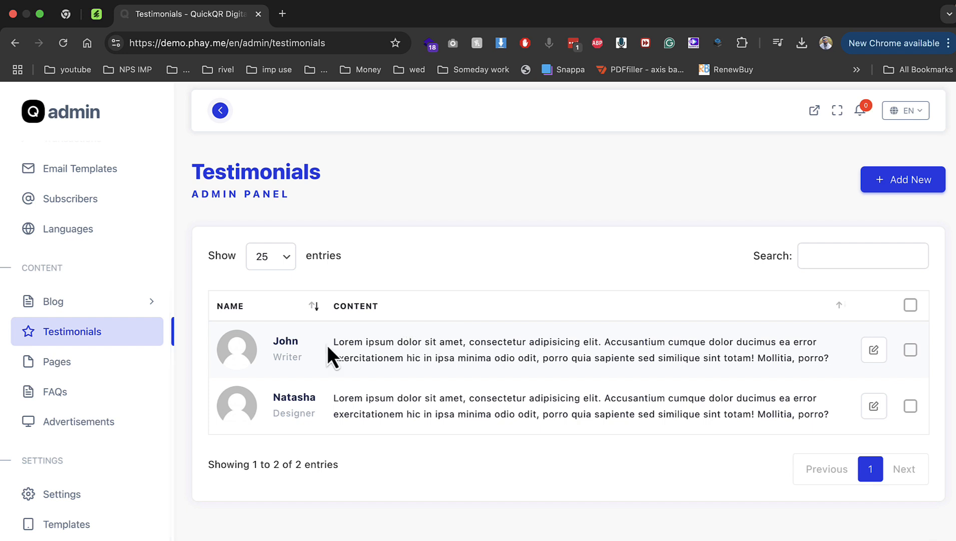
# Start a new testimonial with the reviewer's name and designation hr
pyautogui.tripleClick(338, 345)
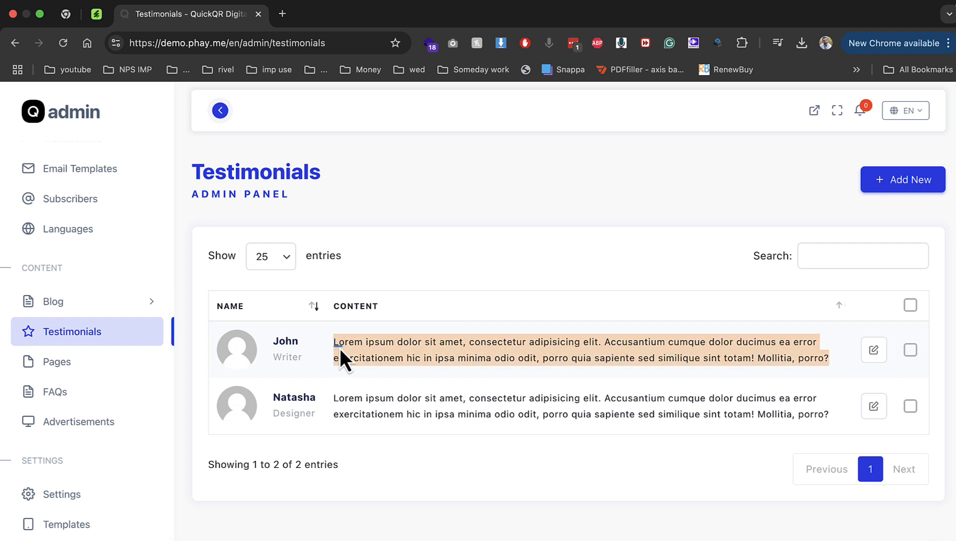
pyautogui.click(874, 187)
pyautogui.click(672, 273)
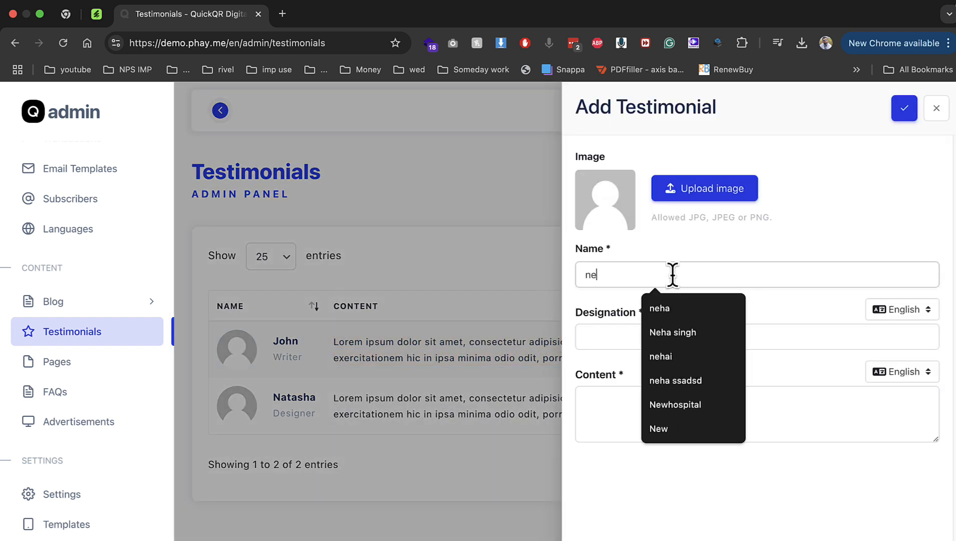
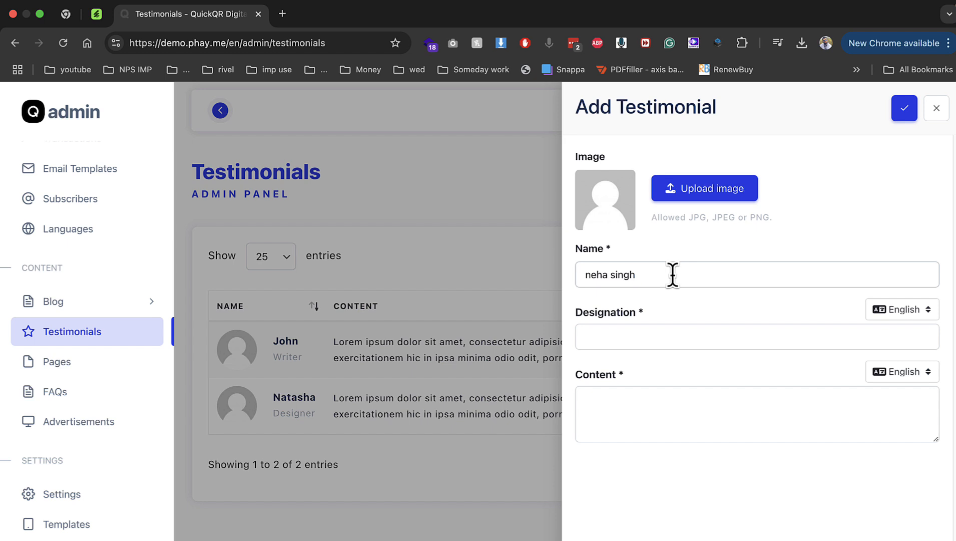
pyautogui.press('Tab')
pyautogui.write('hr')
# Paste placeholder content, skip the image upload, and try saving the testimonial
pyautogui.press('Tab')
pyautogui.hotkey('ctrl', 'v')
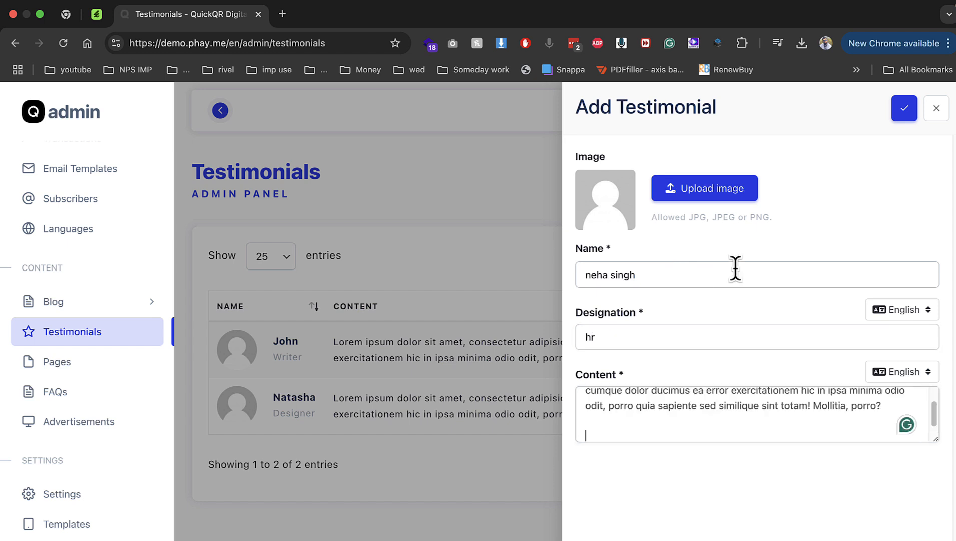
pyautogui.click(726, 199)
pyautogui.click(644, 484)
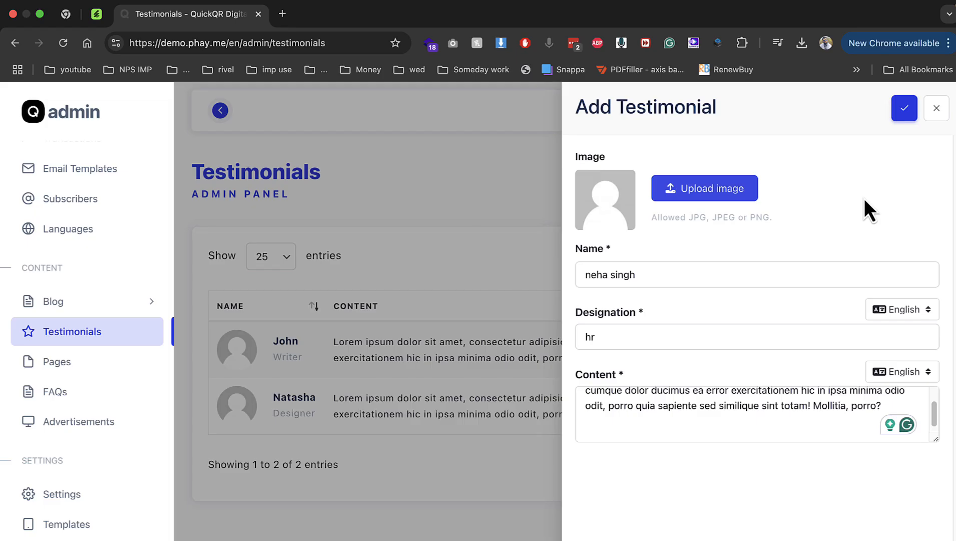
pyautogui.click(903, 108)
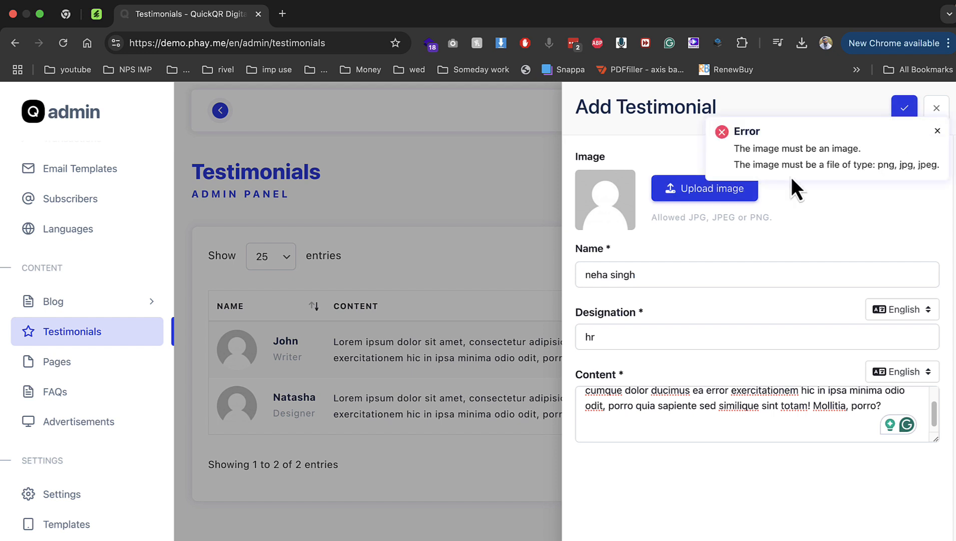
# Search Google for the reviewer's name in a new tab
pyautogui.click(283, 15)
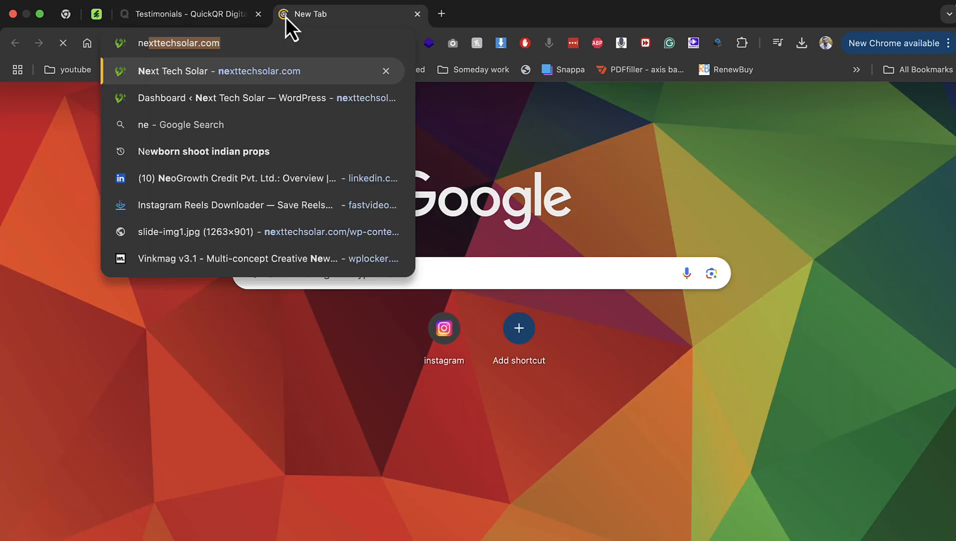
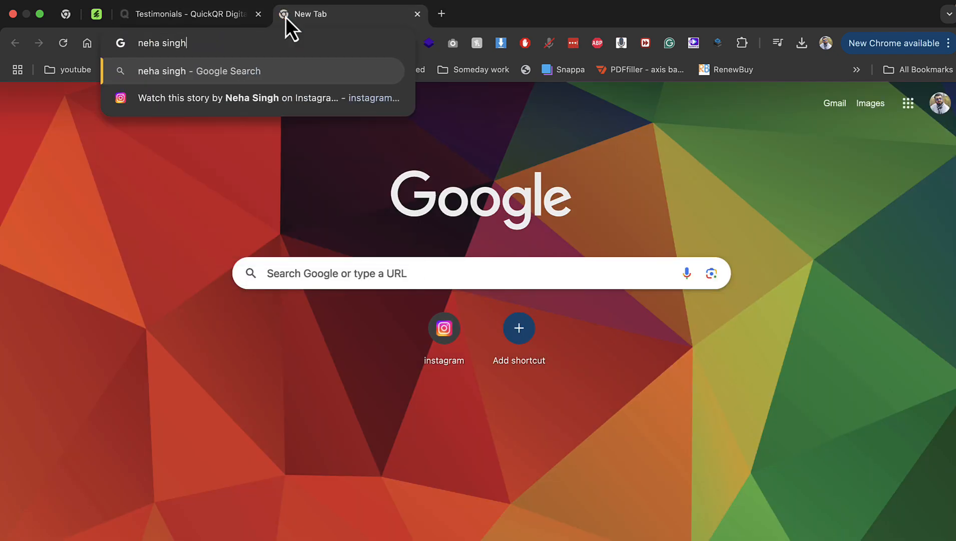
pyautogui.press('Return')
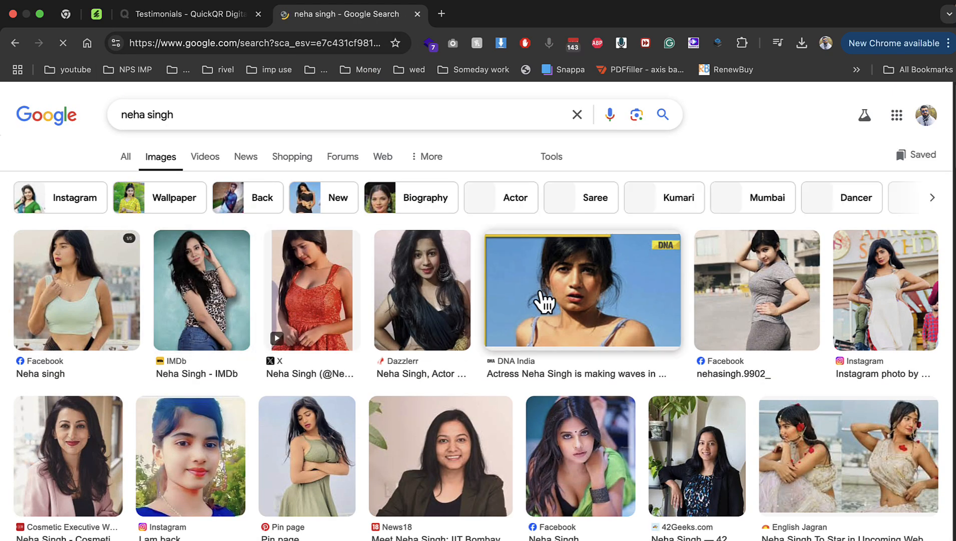
# Save the IMDb photo to the Desktop as images.jpeg and return to the admin tab
pyautogui.click(209, 300)
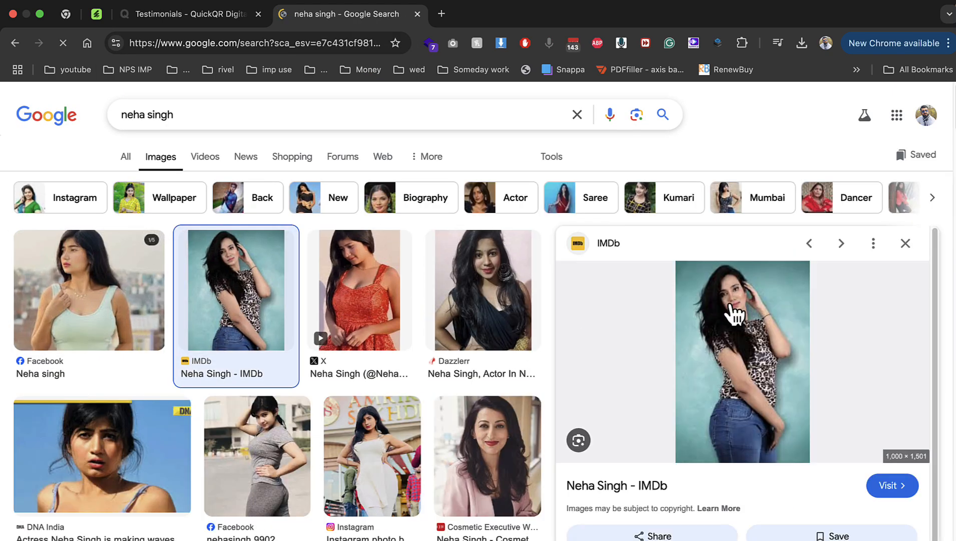
pyautogui.rightClick(733, 312)
pyautogui.click(766, 445)
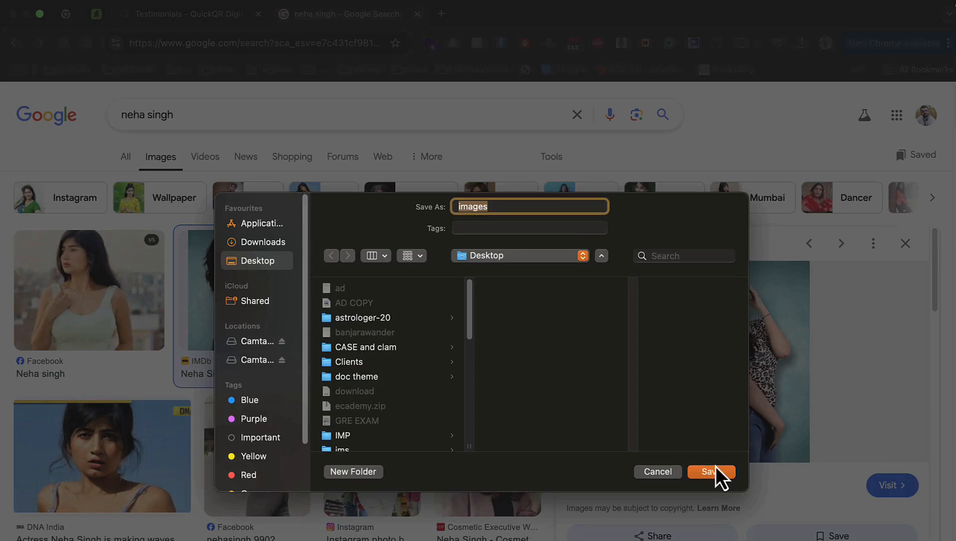
pyautogui.click(714, 467)
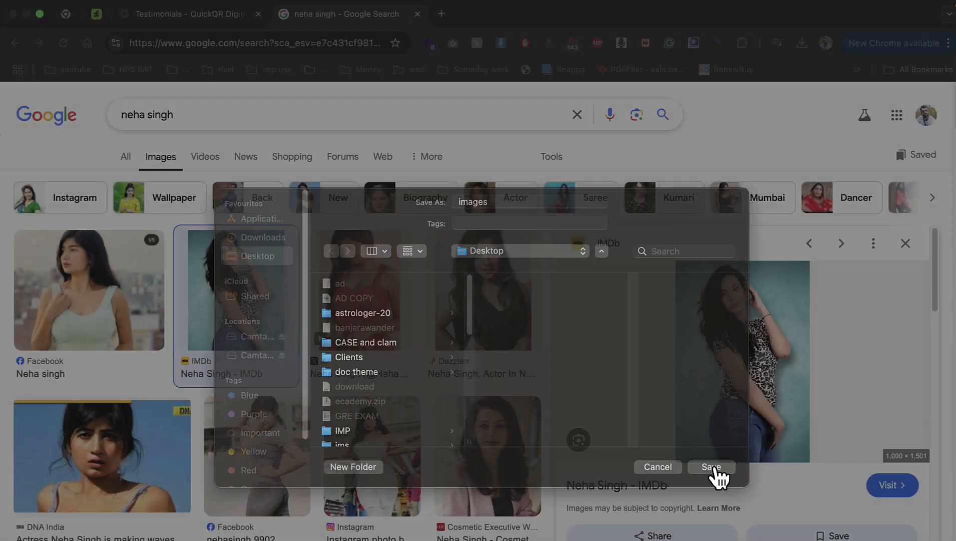
pyautogui.click(196, 14)
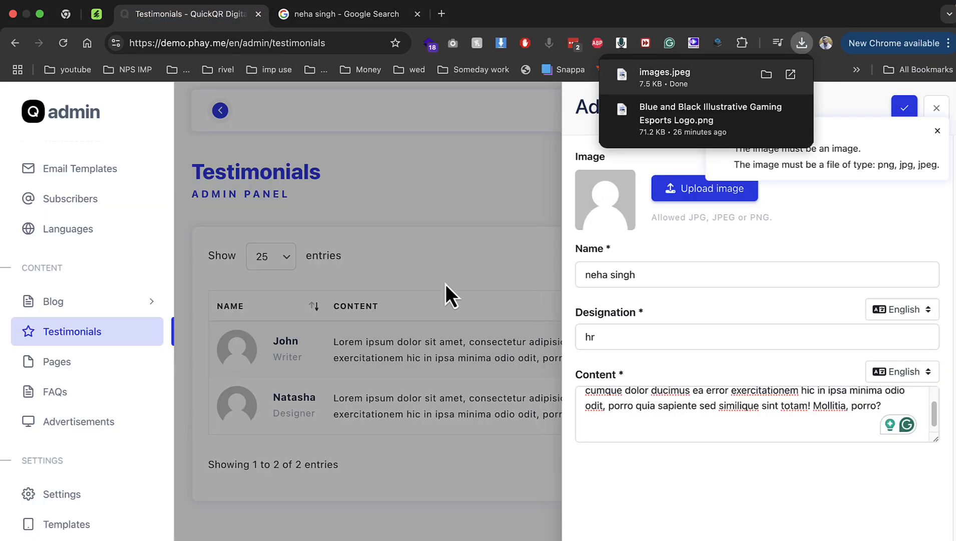
# Attach images.jpeg from the Desktop as the testimonial's photo
pyautogui.click(680, 194)
pyautogui.scroll(-3, 555, 341)
pyautogui.click(564, 323)
pyautogui.doubleClick(566, 328)
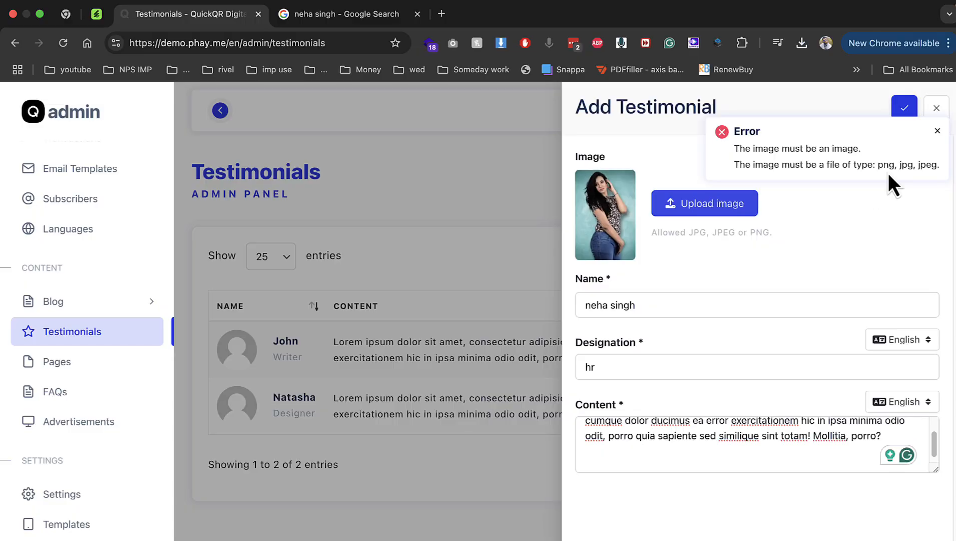
# Dismiss the error and close the Add Testimonial form, then go to the empty Pages list
pyautogui.click(937, 131)
pyautogui.click(904, 108)
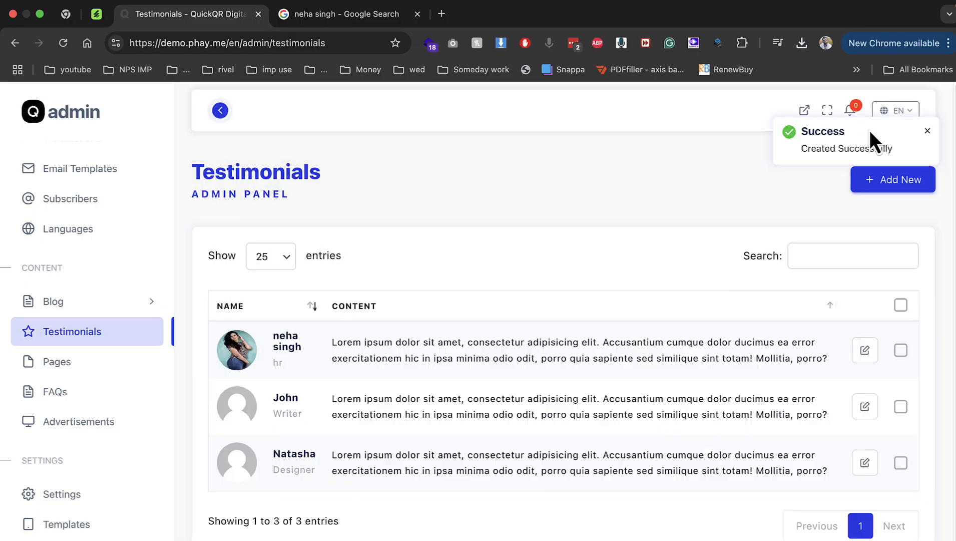
pyautogui.moveTo(332, 343); pyautogui.dragTo(587, 375)
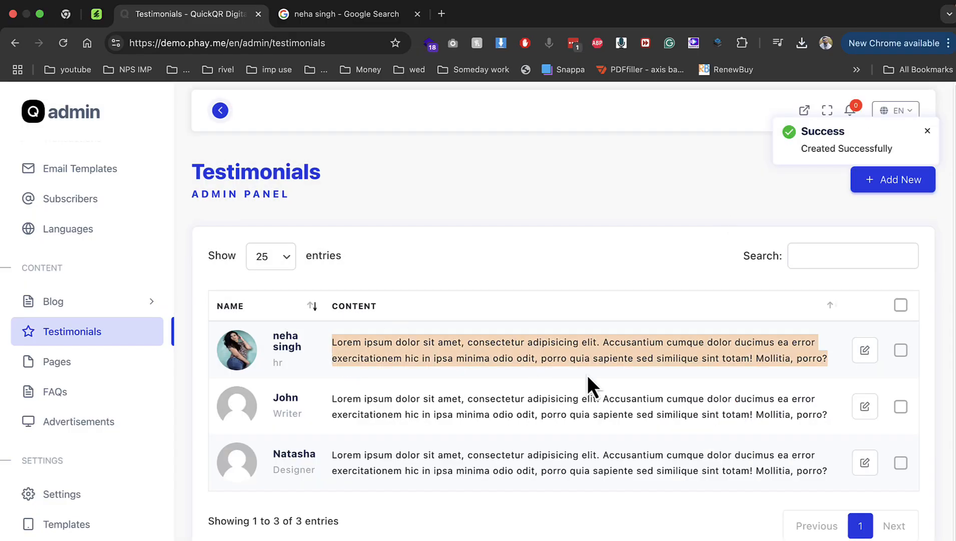
pyautogui.click(87, 371)
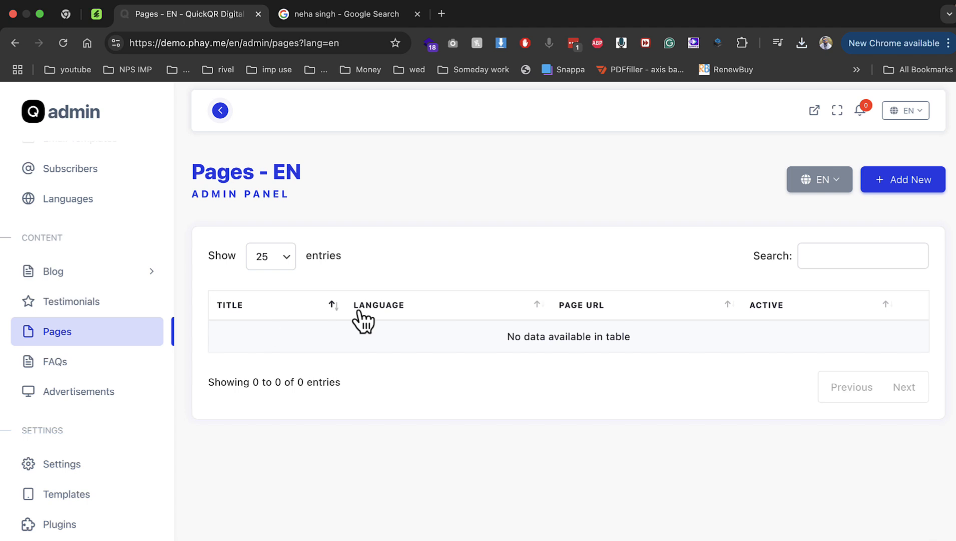
# Browse the FAQs list, then the seven-slot Advertisements list
pyautogui.click(61, 364)
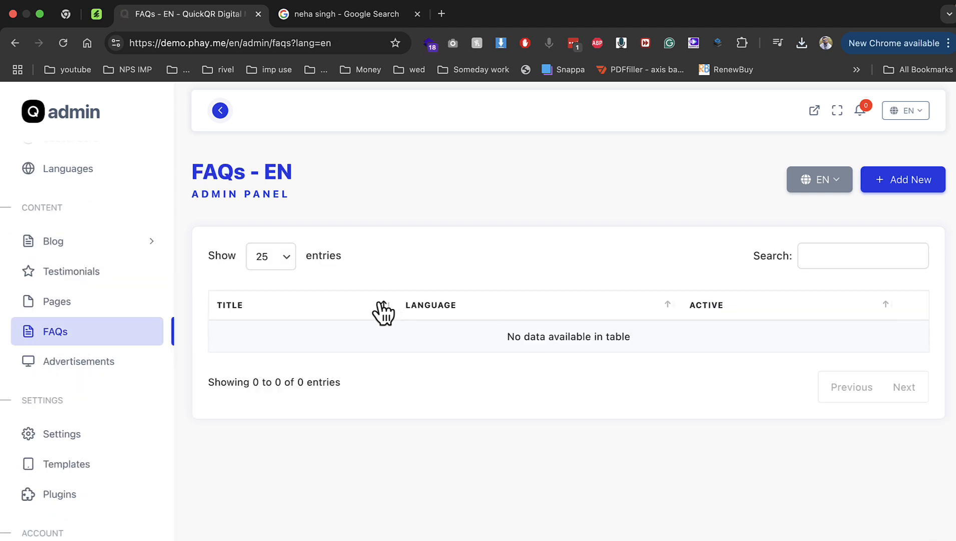
pyautogui.click(145, 356)
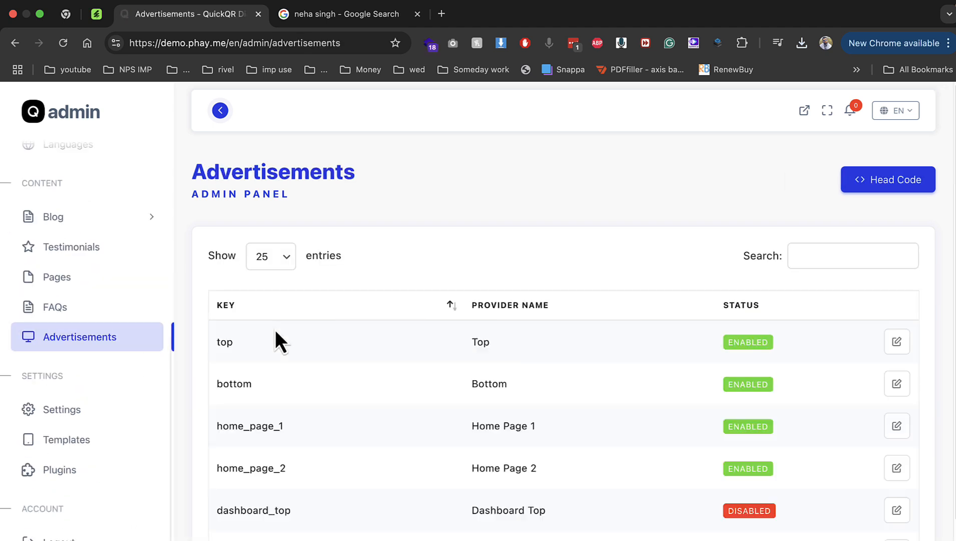
pyautogui.scroll(-3, 465, 369)
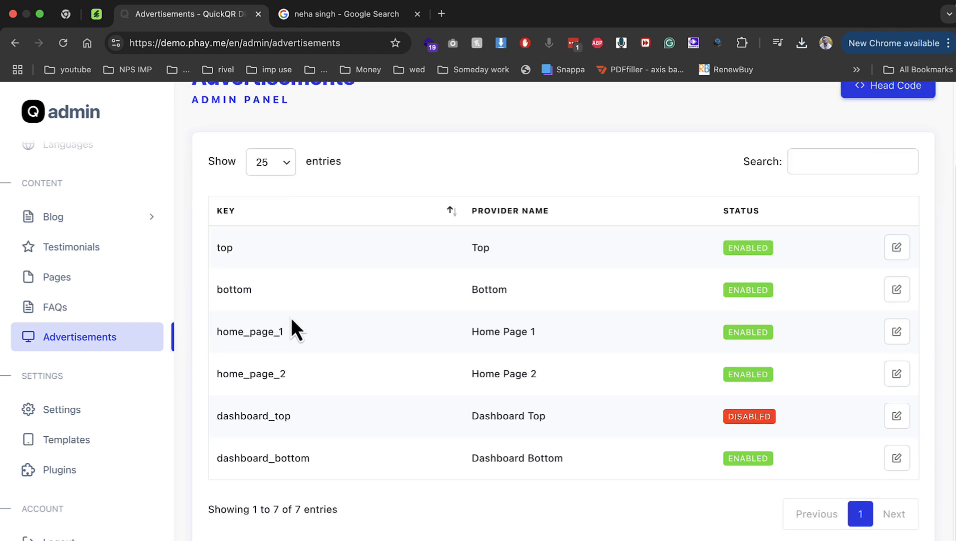
pyautogui.moveTo(226, 248); pyautogui.dragTo(266, 267)
pyautogui.scroll(3, 387, 308)
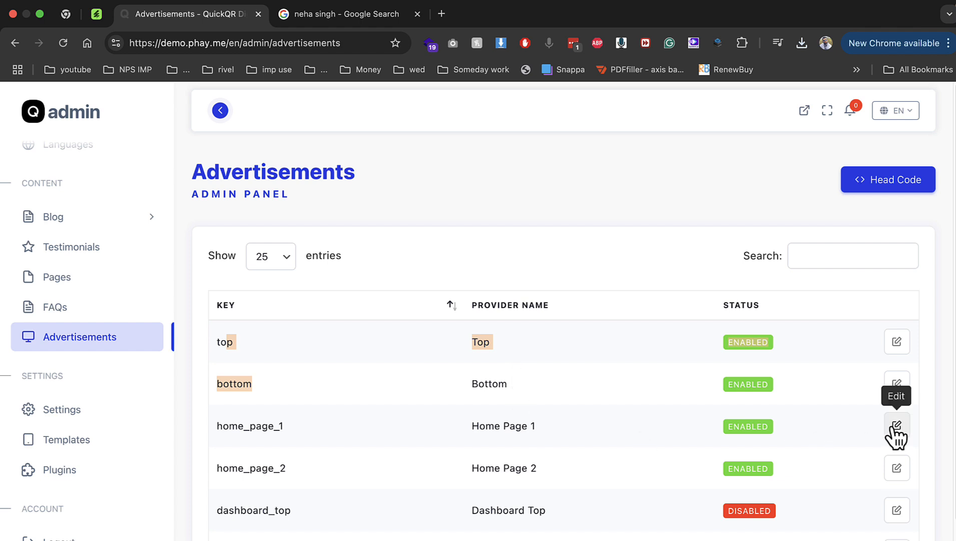
# On the Google Search tab, start entering the demo site address (demo.p…)
pyautogui.click(326, 18)
pyautogui.click(312, 39)
pyautogui.write('de')
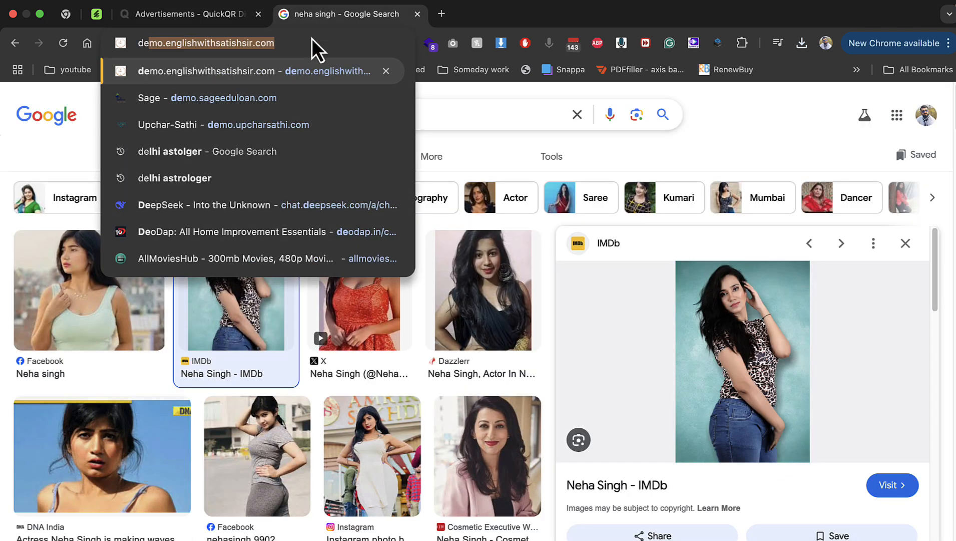
pyautogui.write('mo.p')
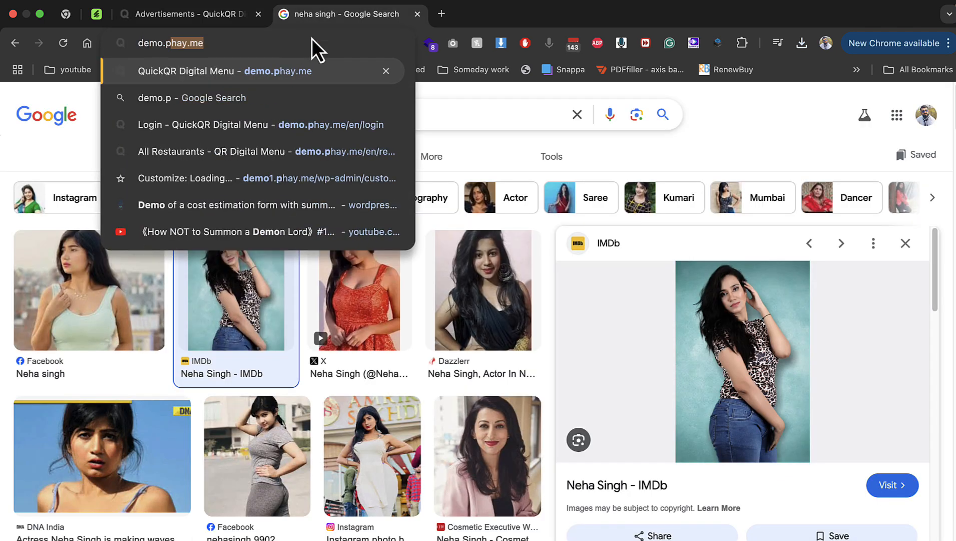
# Load demo.phay.me, check the language options, and log out of the user account
pyautogui.press('Return')
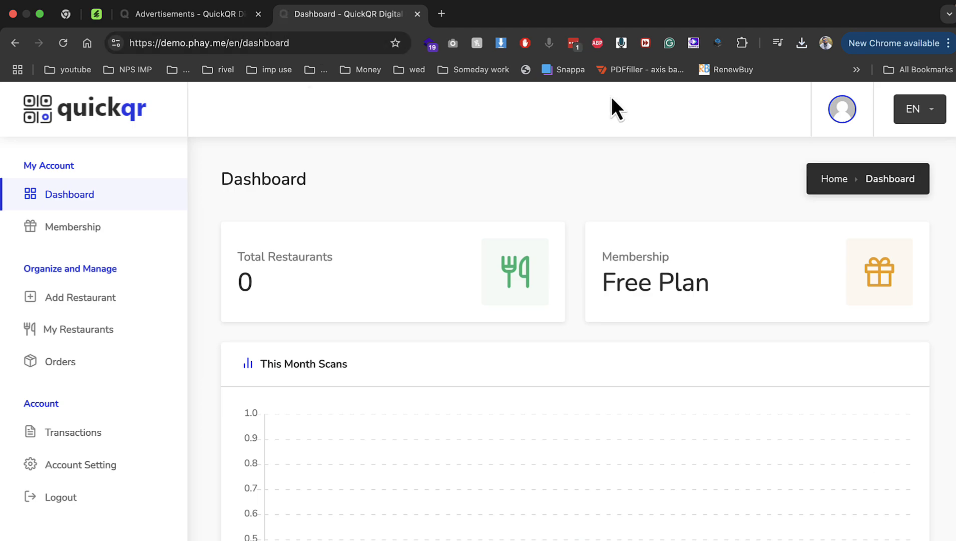
pyautogui.click(921, 111)
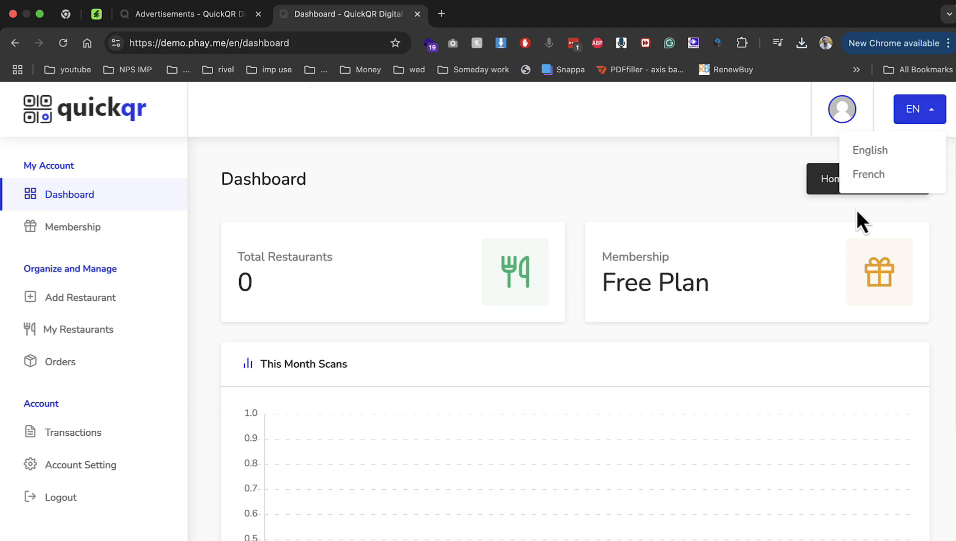
pyautogui.click(843, 111)
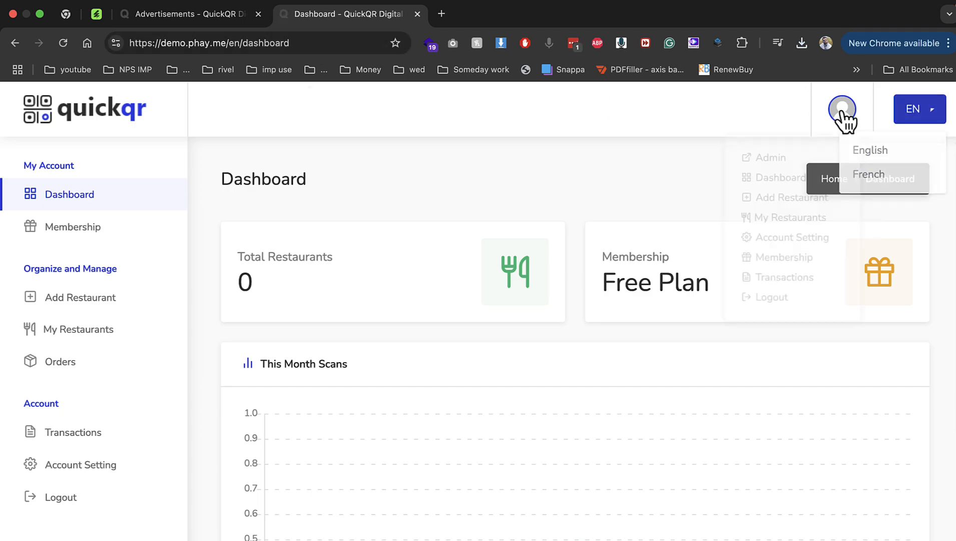
pyautogui.click(776, 300)
# Scroll through the public landing page, then return to the admin Advertisements tab
pyautogui.scroll(-10, 370, 275)
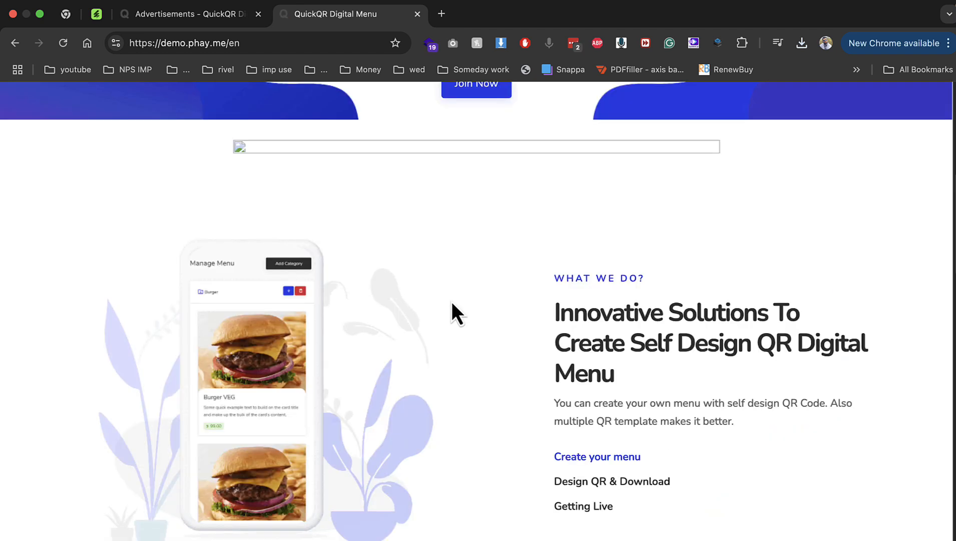
pyautogui.scroll(-15, 361, 148)
pyautogui.scroll(13, 403, 311)
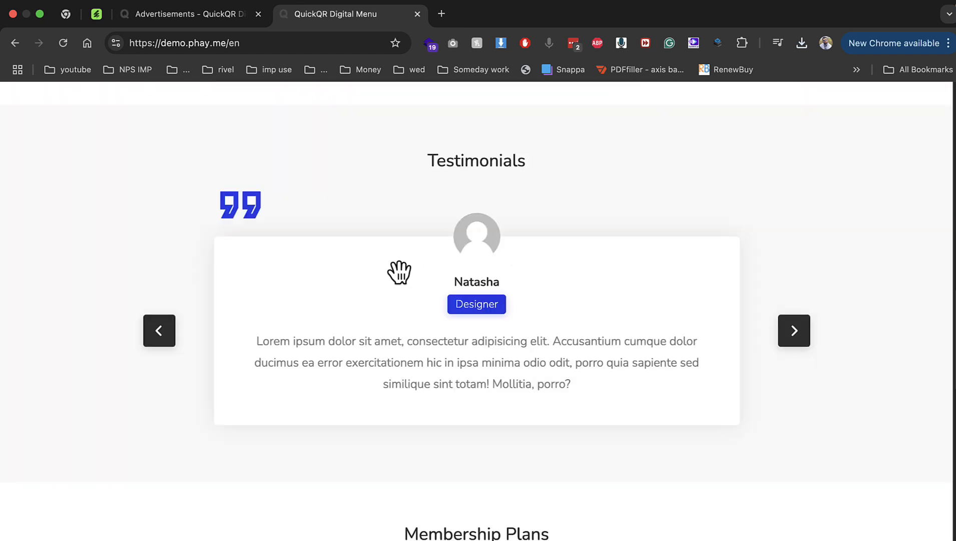
pyautogui.scroll(-2, 363, 335)
pyautogui.scroll(-20, 420, 313)
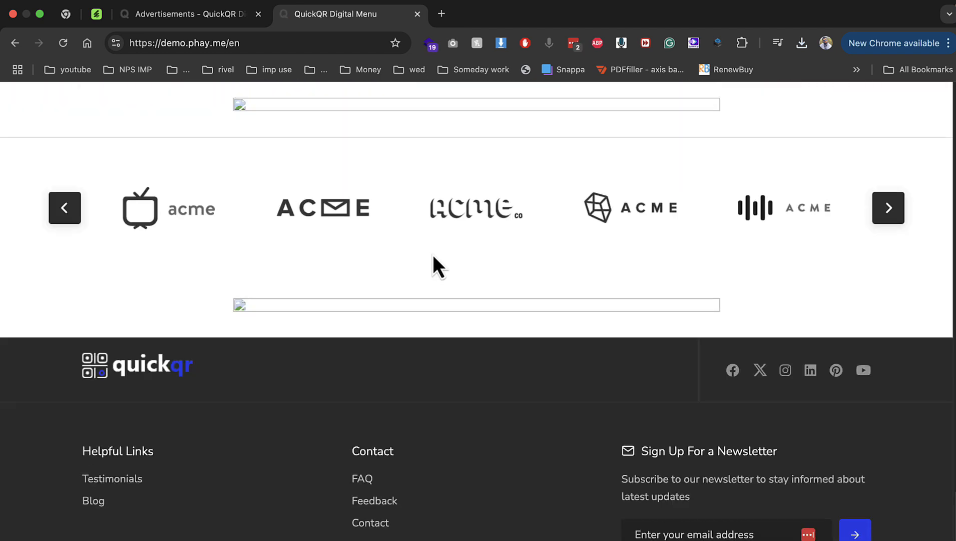
pyautogui.scroll(5, 432, 265)
pyautogui.click(207, 15)
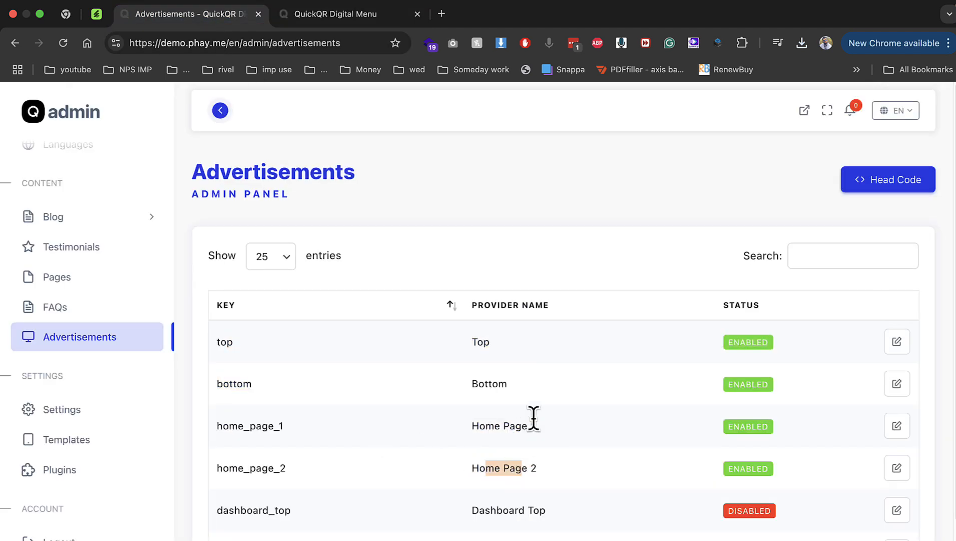
# Reload the admin page and log back in with the admin username and password
pyautogui.press('super+r')
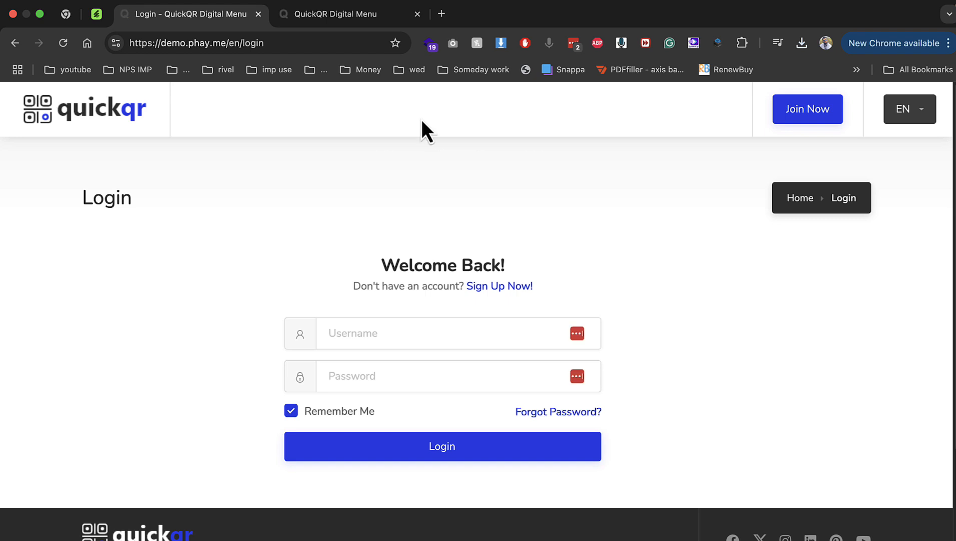
pyautogui.click(379, 334)
pyautogui.write('admin')
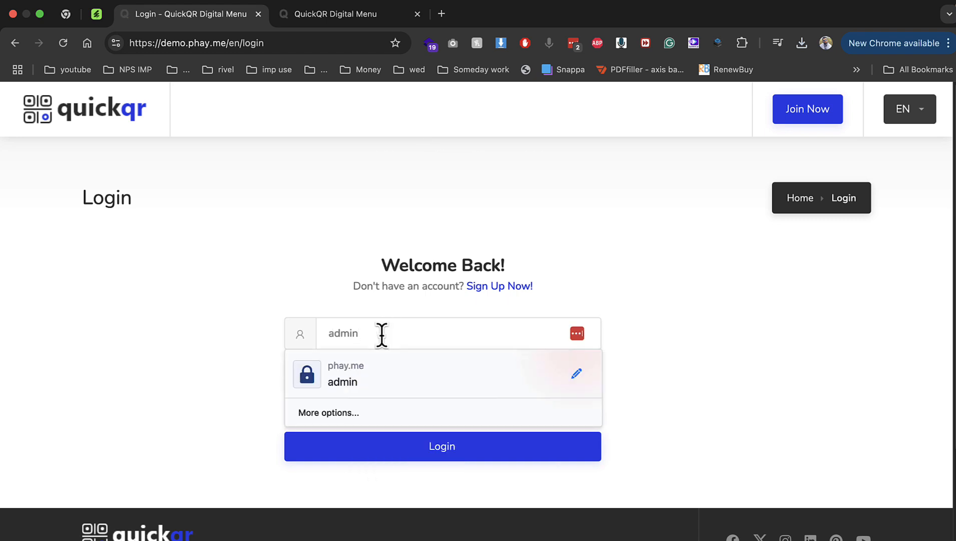
pyautogui.press('Tab')
pyautogui.write('123456789')
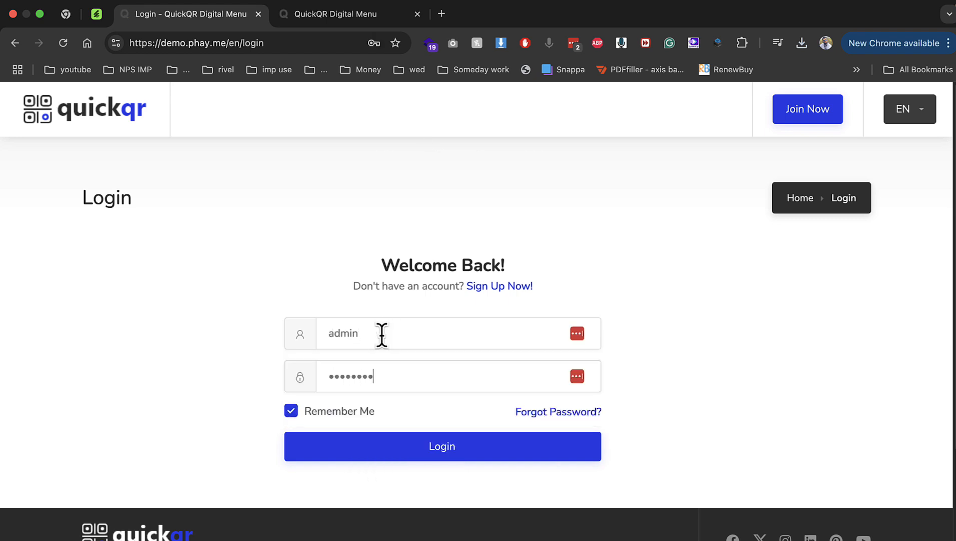
pyautogui.press('Return')
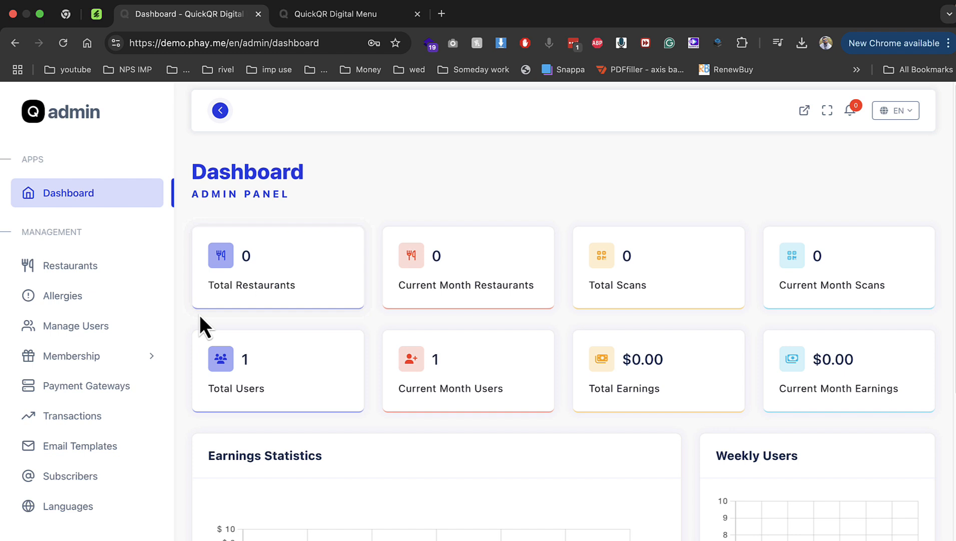
# Close the landing-page tab and review the home_page_1 ad code without changing it
pyautogui.scroll(-5, 134, 410)
pyautogui.click(102, 448)
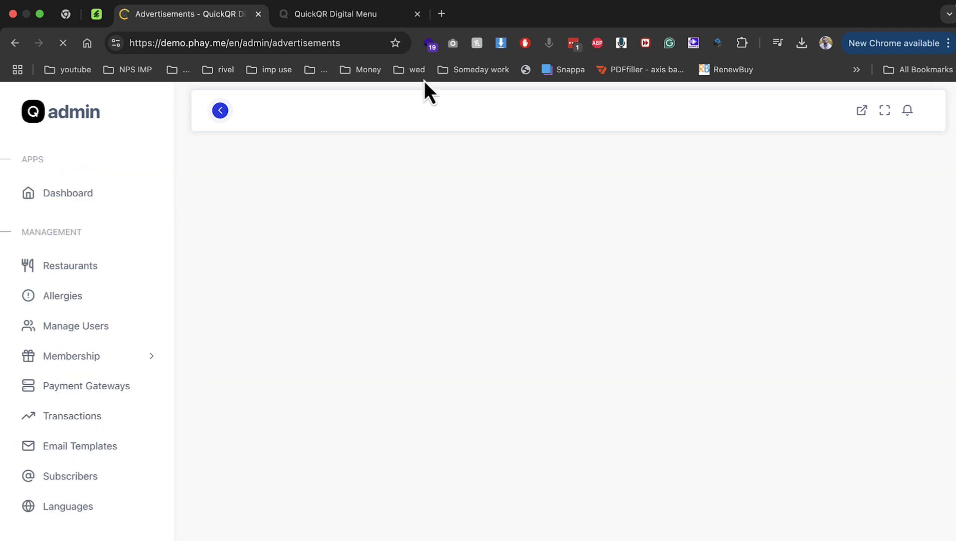
pyautogui.click(418, 14)
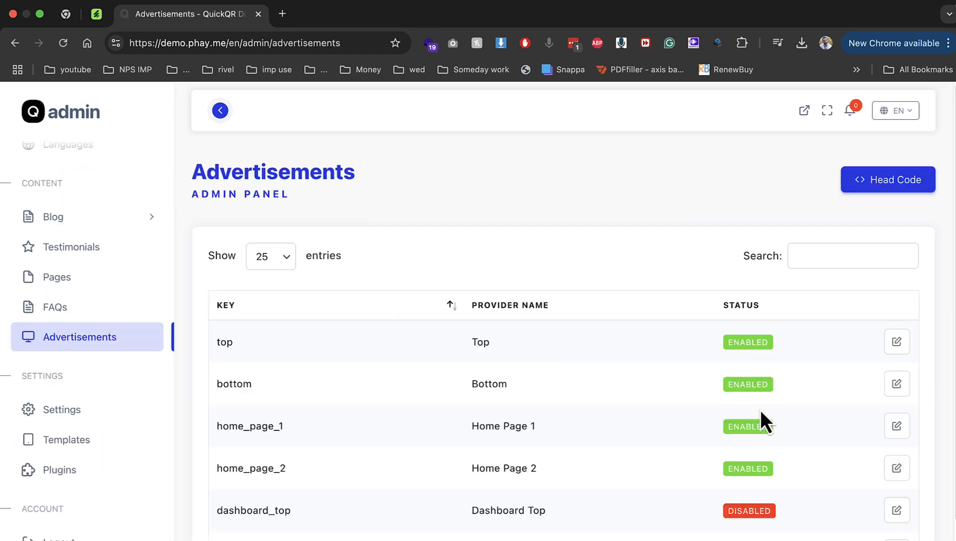
pyautogui.click(896, 425)
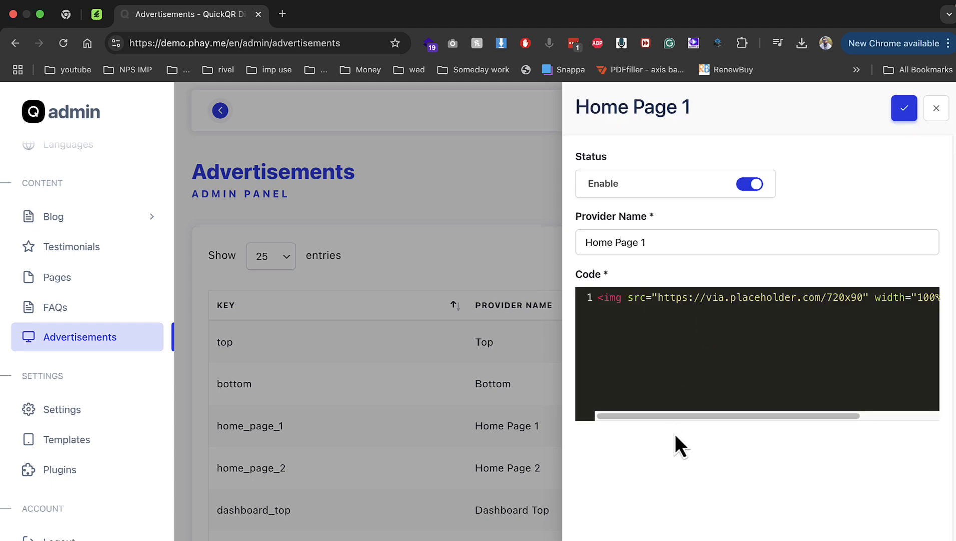
pyautogui.moveTo(671, 416); pyautogui.dragTo(825, 416)
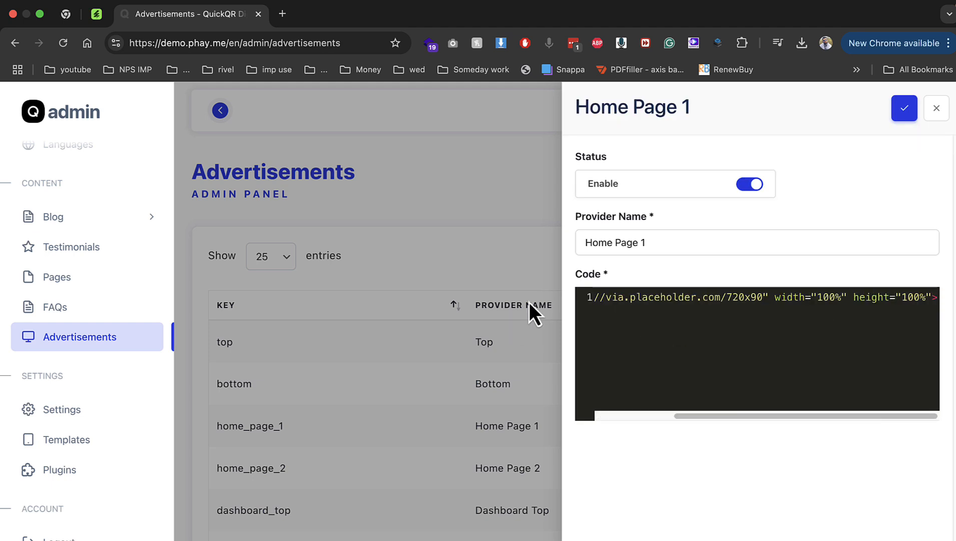
pyautogui.click(401, 328)
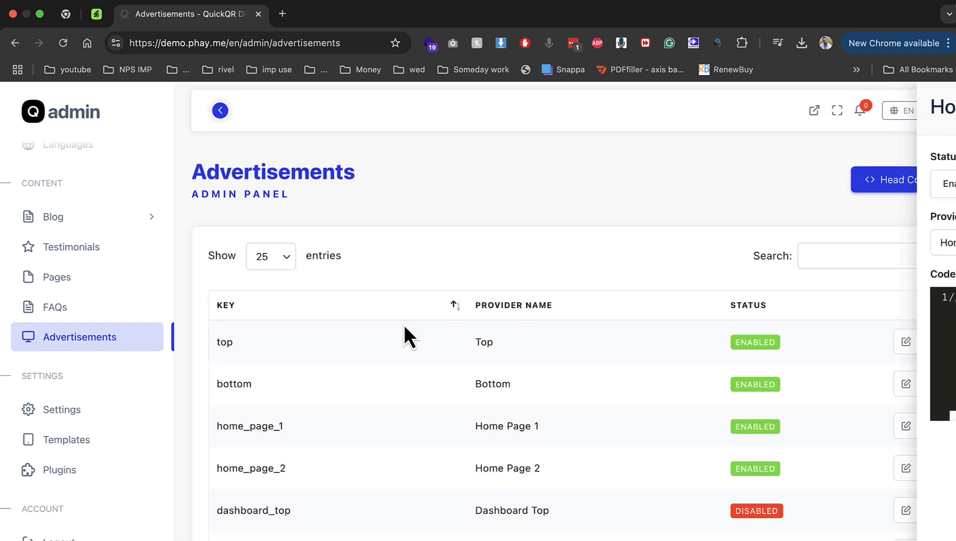
# Look over the Settings, Templates and Plugins pages
pyautogui.click(76, 411)
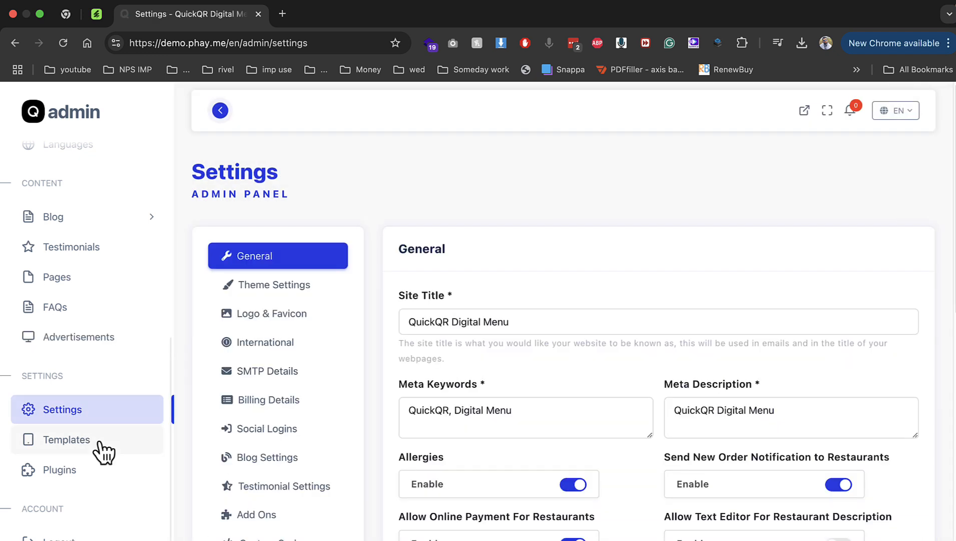
pyautogui.click(93, 443)
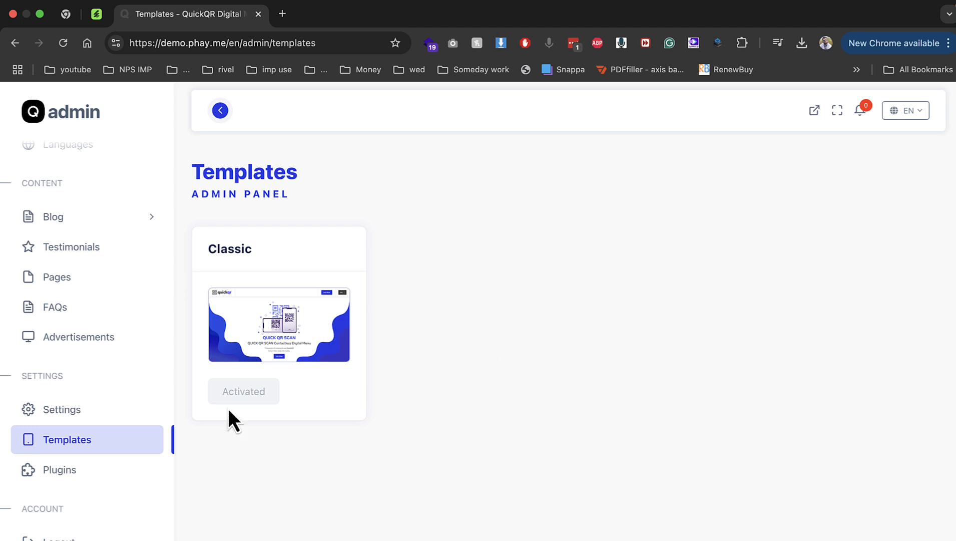
pyautogui.click(141, 473)
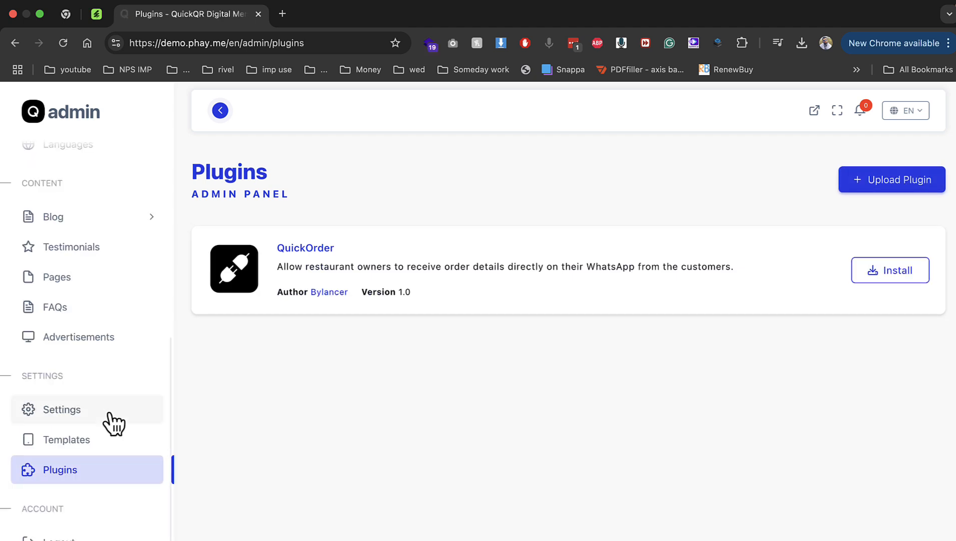
# Scroll through the General settings and open the Theme Settings section
pyautogui.click(133, 418)
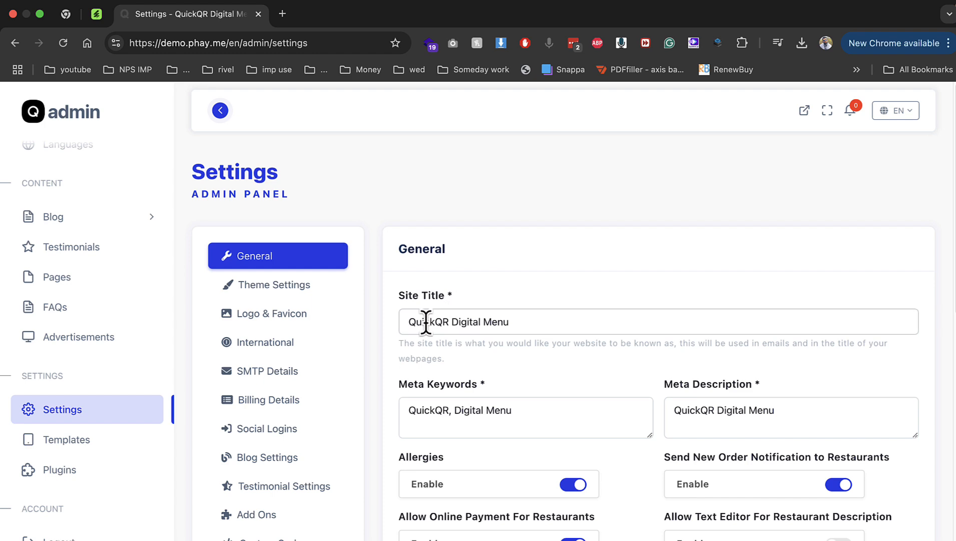
pyautogui.scroll(-5, 433, 321)
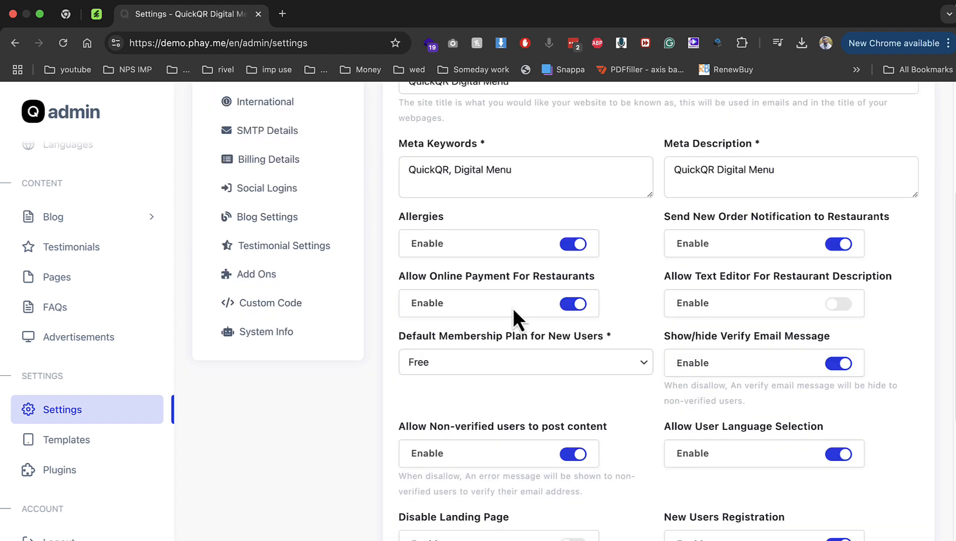
pyautogui.scroll(-2, 567, 316)
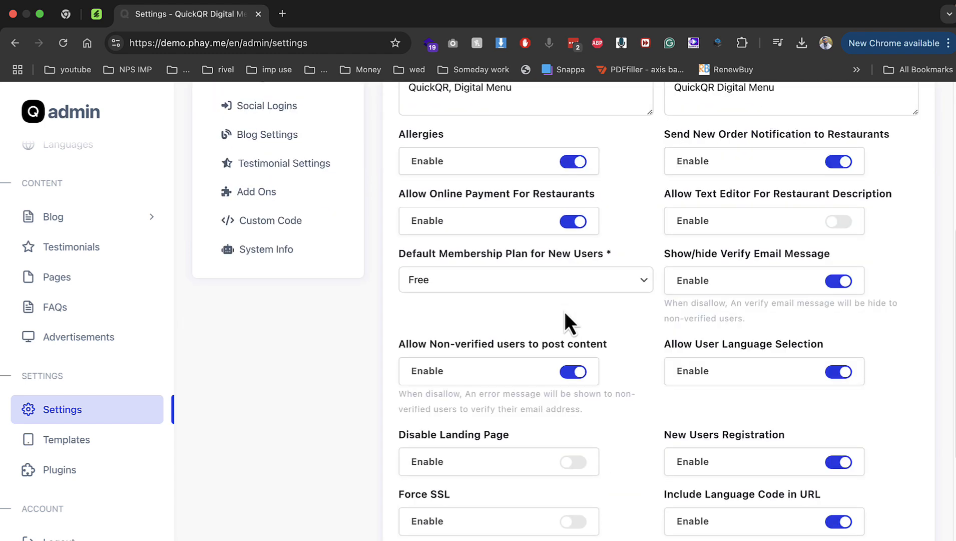
pyautogui.scroll(-6, 566, 315)
pyautogui.scroll(15, 564, 321)
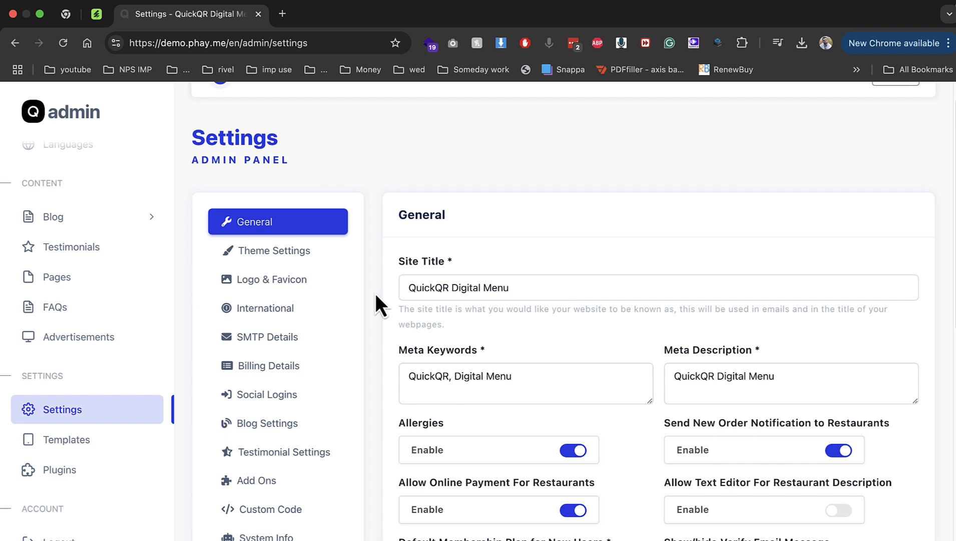
pyautogui.click(307, 256)
# Change the Primary Color to dark navy (RGB 19, 45, 124) and save the theme settings
pyautogui.click(491, 330)
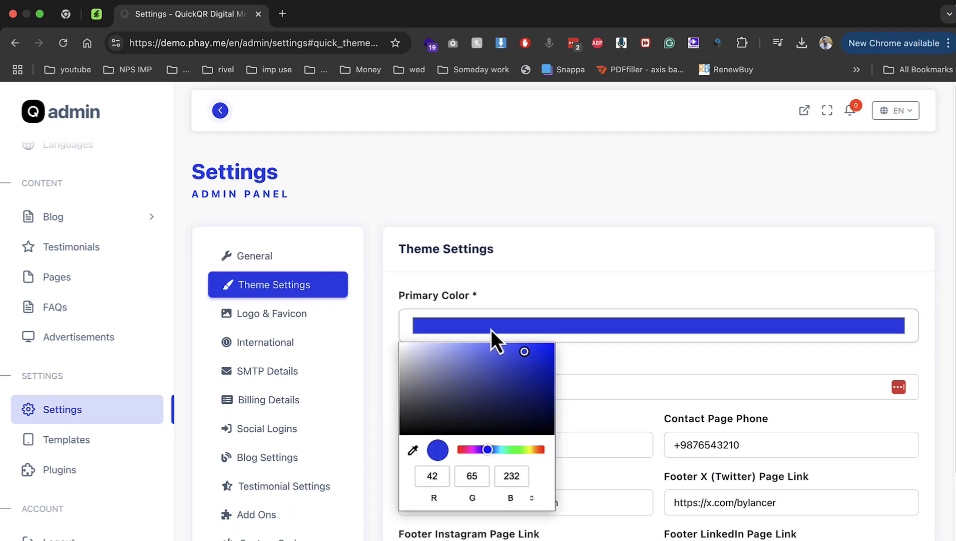
pyautogui.click(490, 449)
pyautogui.moveTo(526, 395); pyautogui.dragTo(530, 399)
pyautogui.click(550, 293)
pyautogui.scroll(-4, 437, 384)
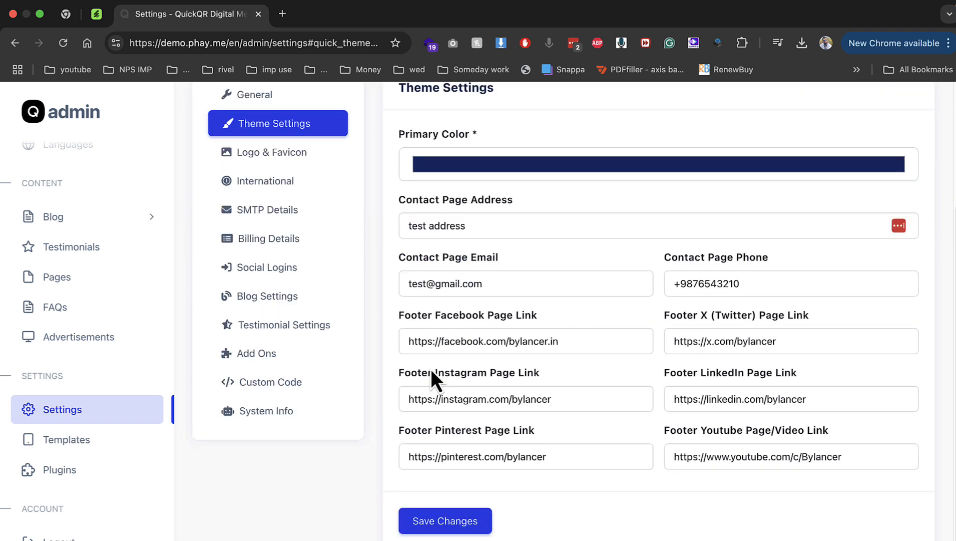
pyautogui.click(474, 511)
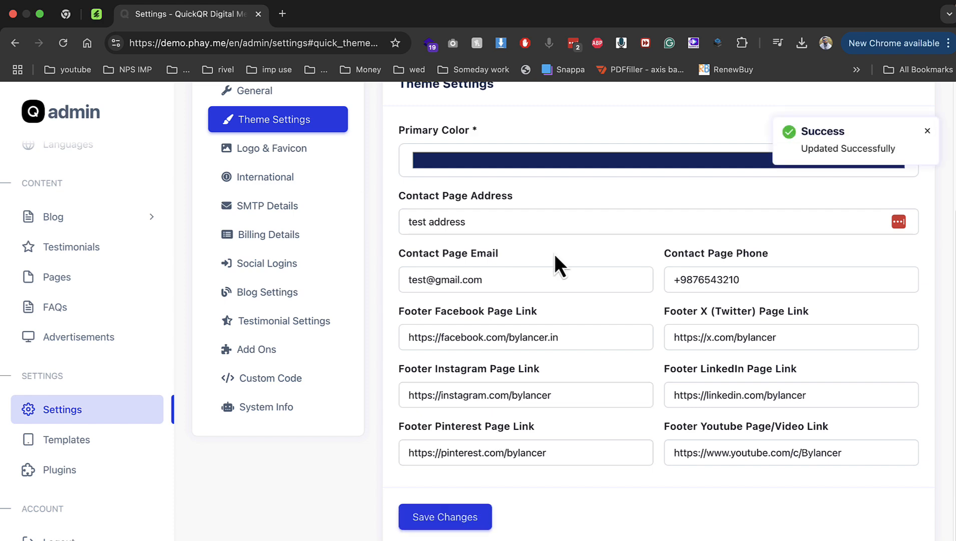
pyautogui.scroll(4, 546, 256)
pyautogui.click(319, 299)
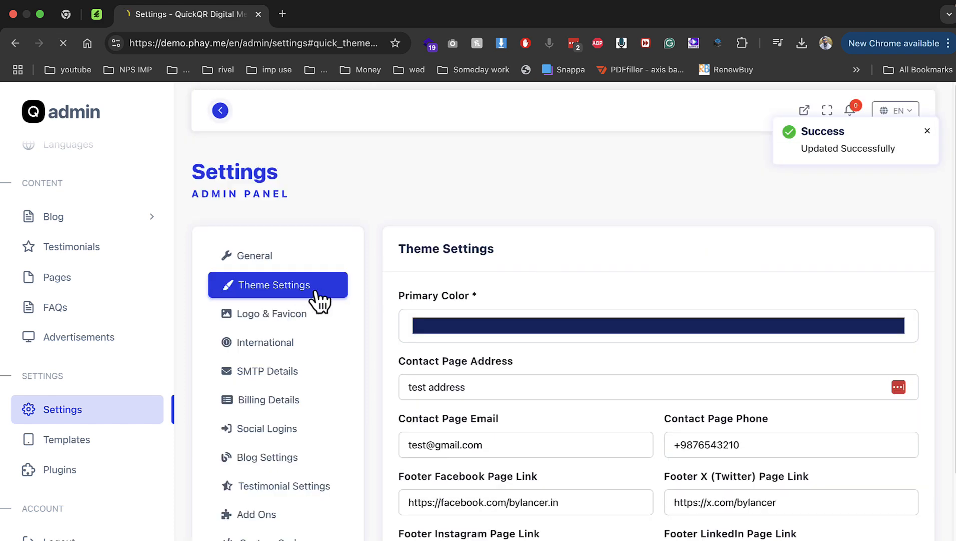
# Review the Logo & Favicon settings, then bring up the International section (English, Asia/Kolkata, USD)
pyautogui.click(293, 324)
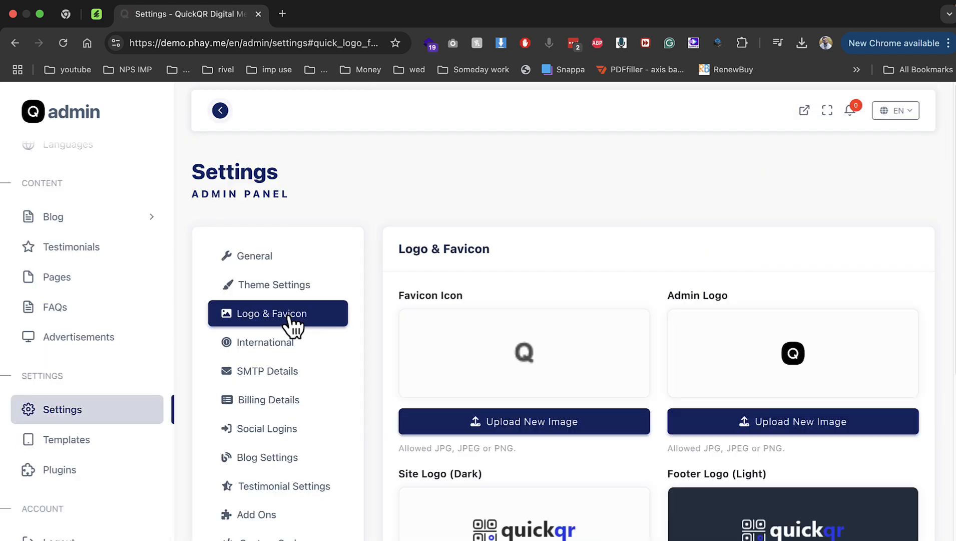
pyautogui.scroll(-2, 473, 351)
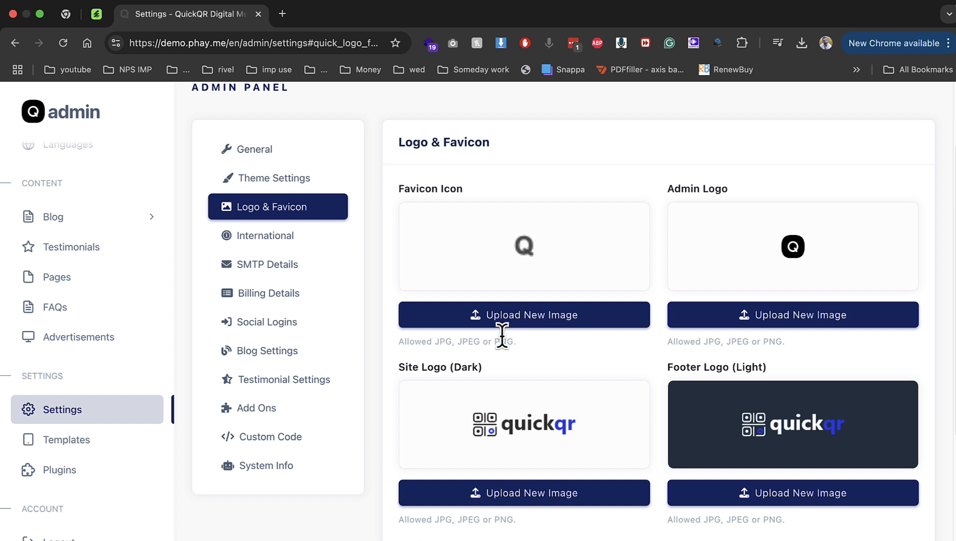
pyautogui.click(318, 242)
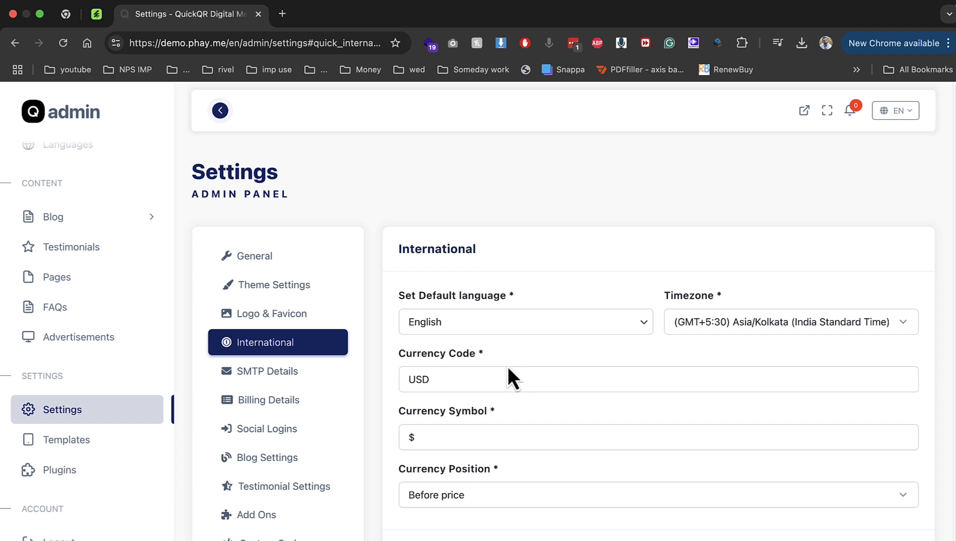
# Search Google for the rupees symbol in a new tab
pyautogui.click(285, 20)
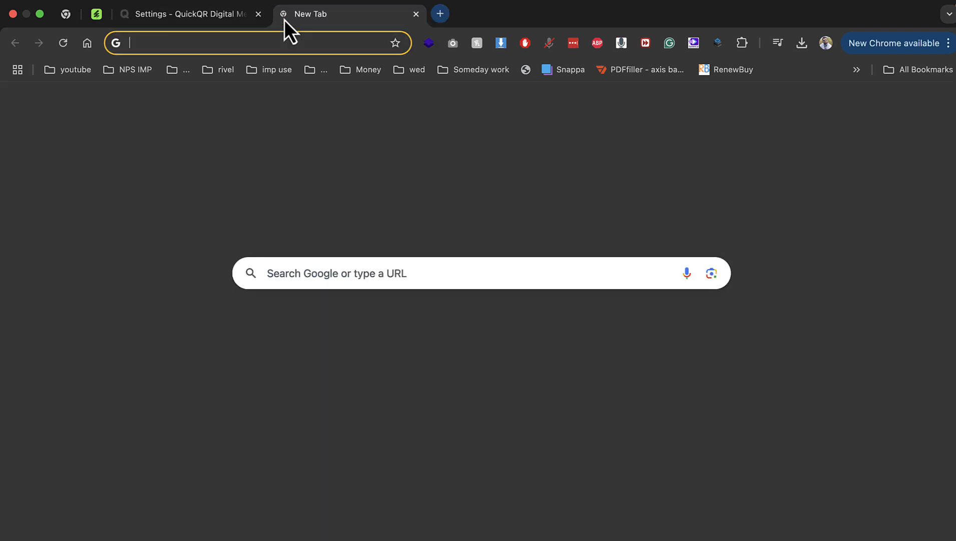
pyautogui.write('rup')
pyautogui.press('Down')
pyautogui.press('Return')
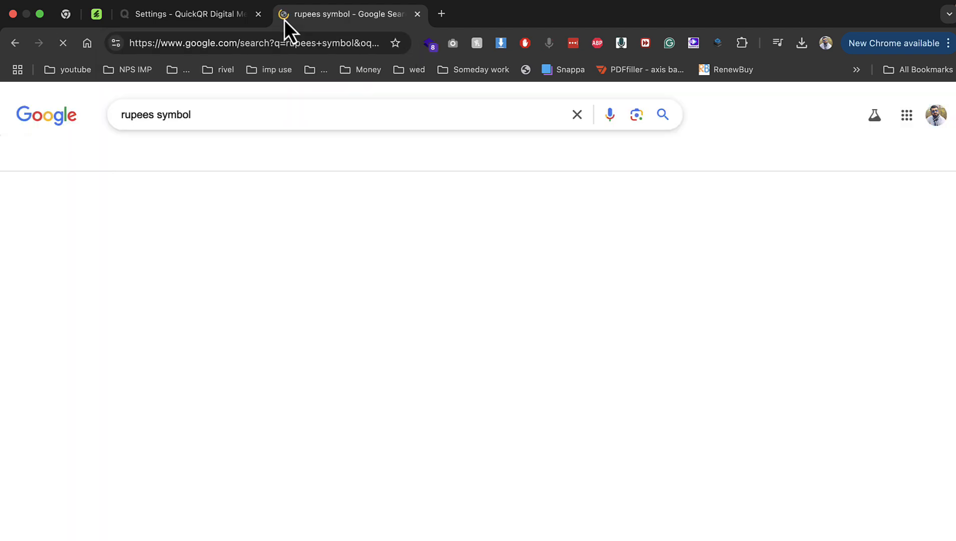
# Replace $ with ₹ as Currency Symbol, set Currency Code to INR, and save
pyautogui.hotkey('ctrl', 'shift', 'Tab')
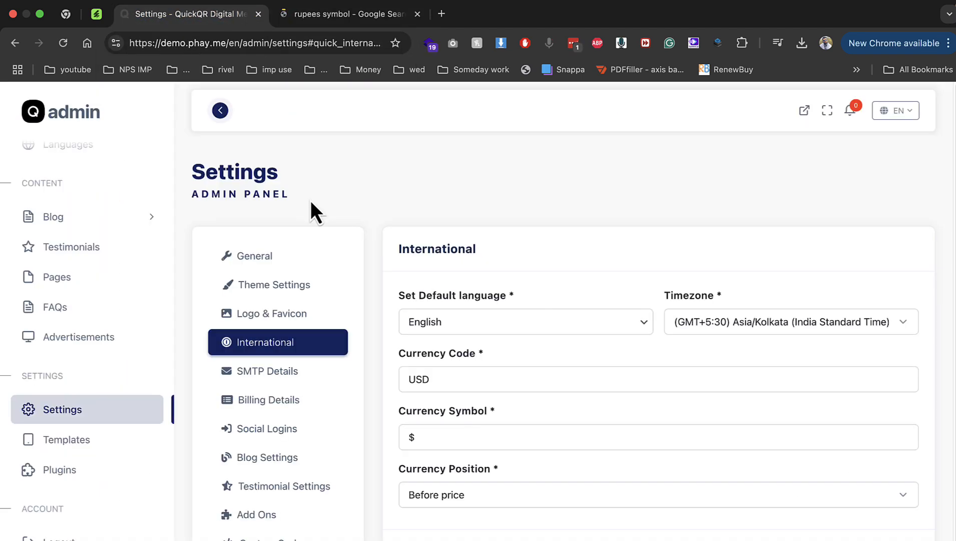
pyautogui.doubleClick(422, 434)
pyautogui.write('₹')
pyautogui.doubleClick(433, 375)
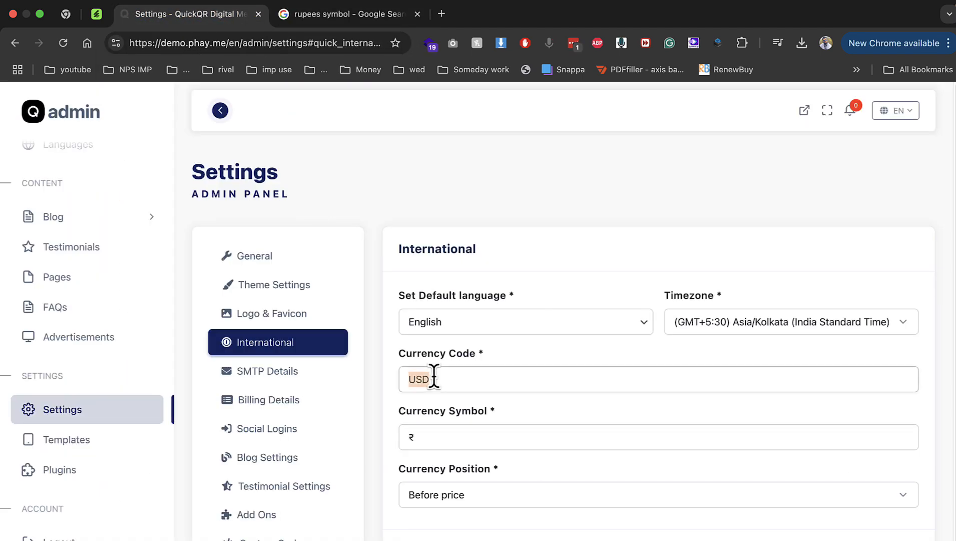
pyautogui.write('INR')
pyautogui.click(429, 540)
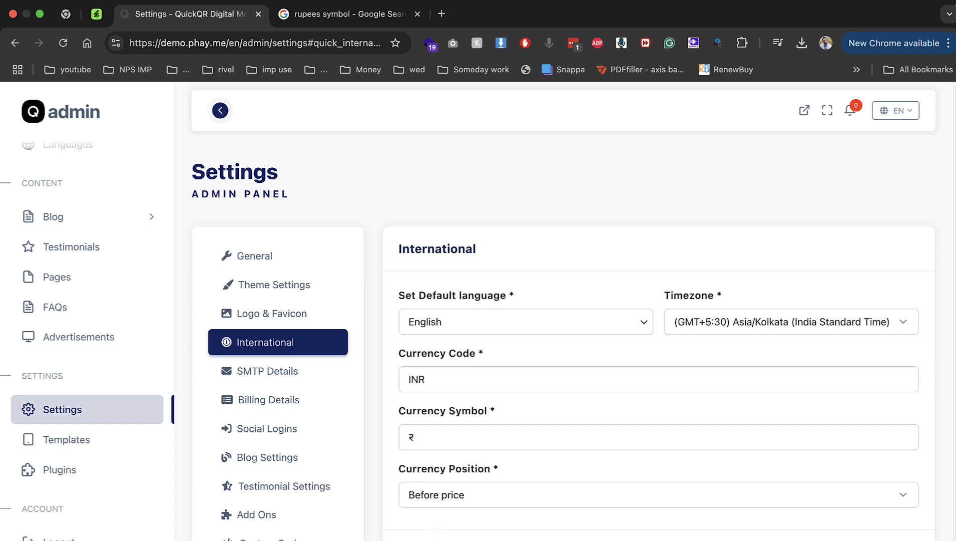
# Review the Social Logins settings, expanding the Facebook and Google login sections
pyautogui.click(285, 429)
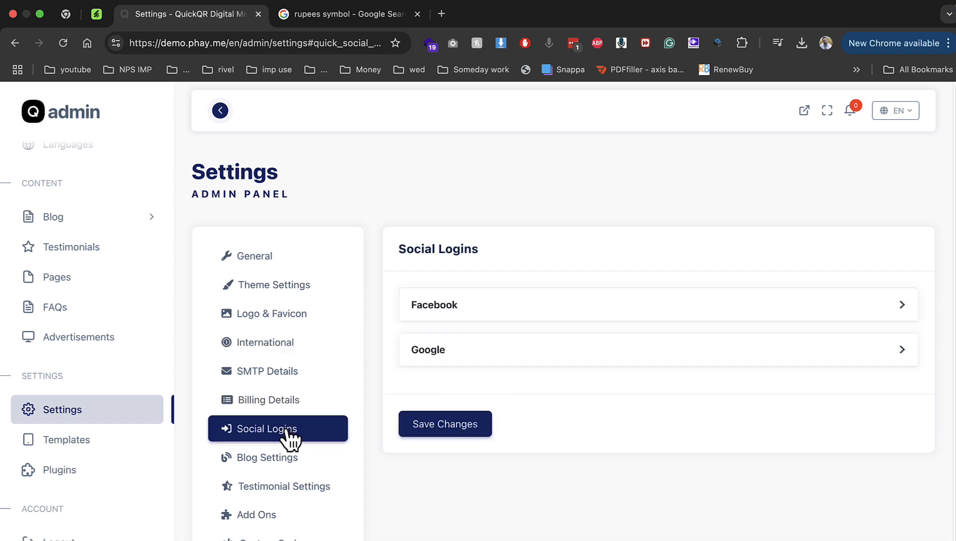
pyautogui.click(431, 316)
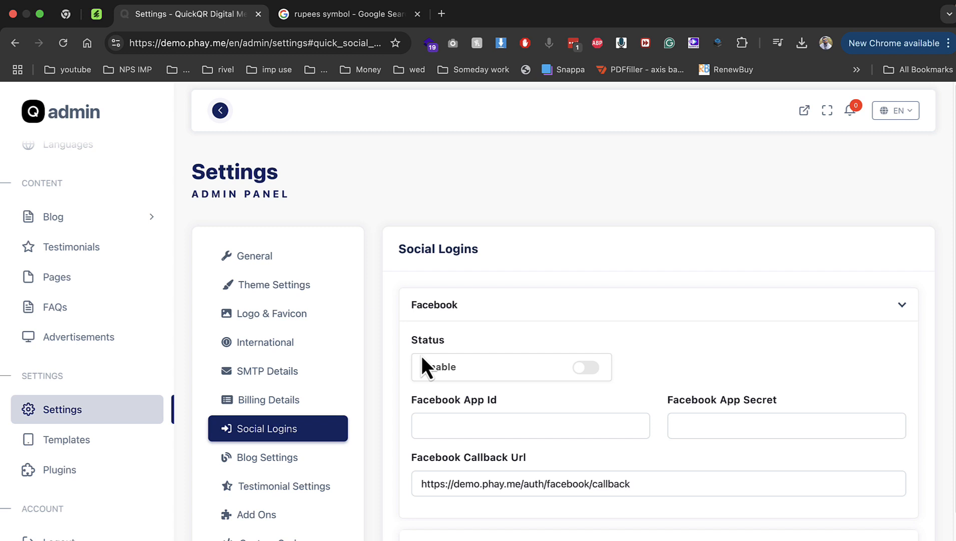
pyautogui.click(465, 534)
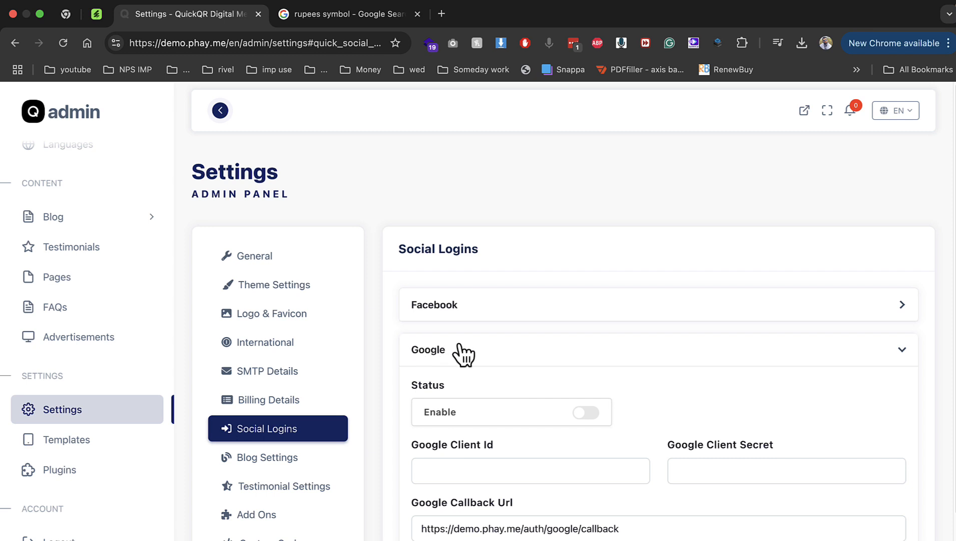
# Look over Testimonial Settings and the reCAPTCHA and Google Analytics 4 add-ons, then reach Custom Code
pyautogui.click(325, 494)
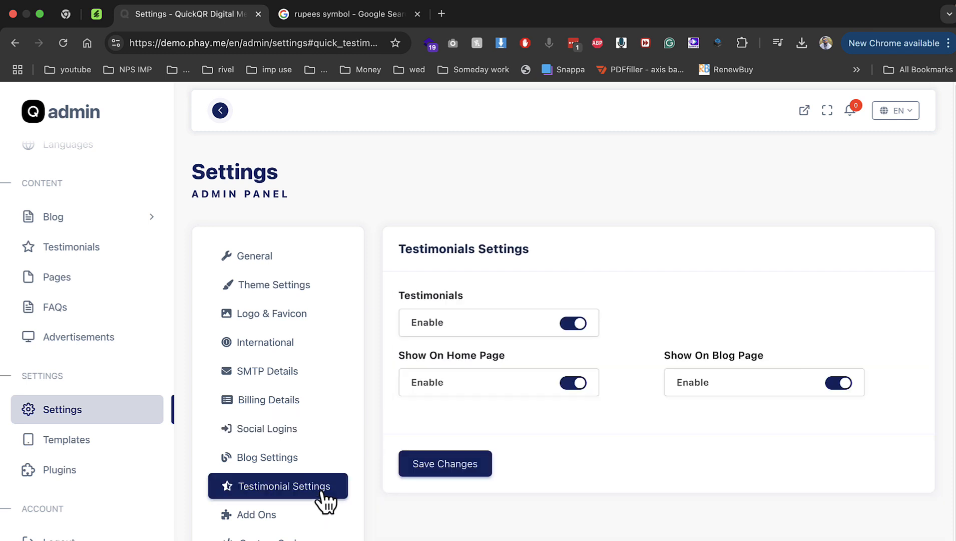
pyautogui.scroll(-2, 443, 328)
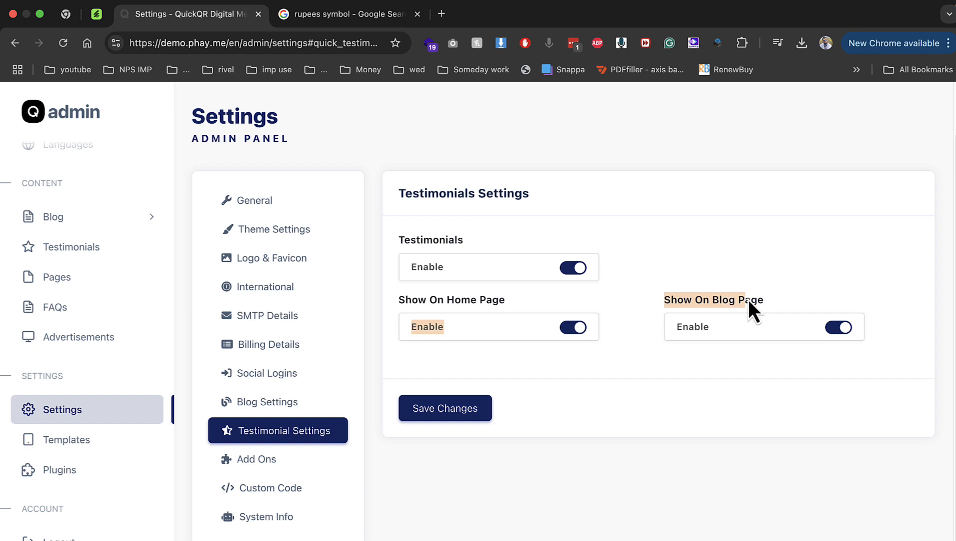
pyautogui.click(278, 460)
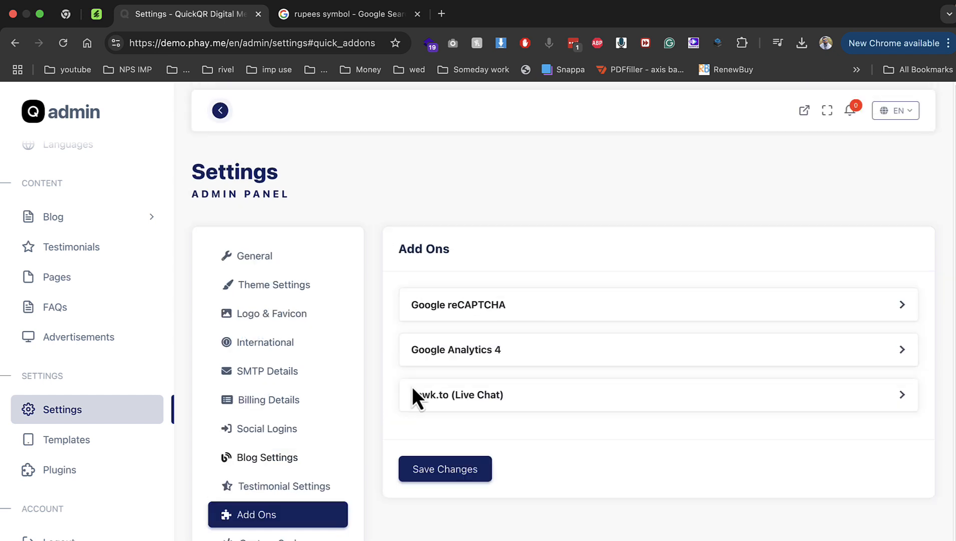
pyautogui.click(465, 313)
pyautogui.click(465, 314)
pyautogui.click(460, 358)
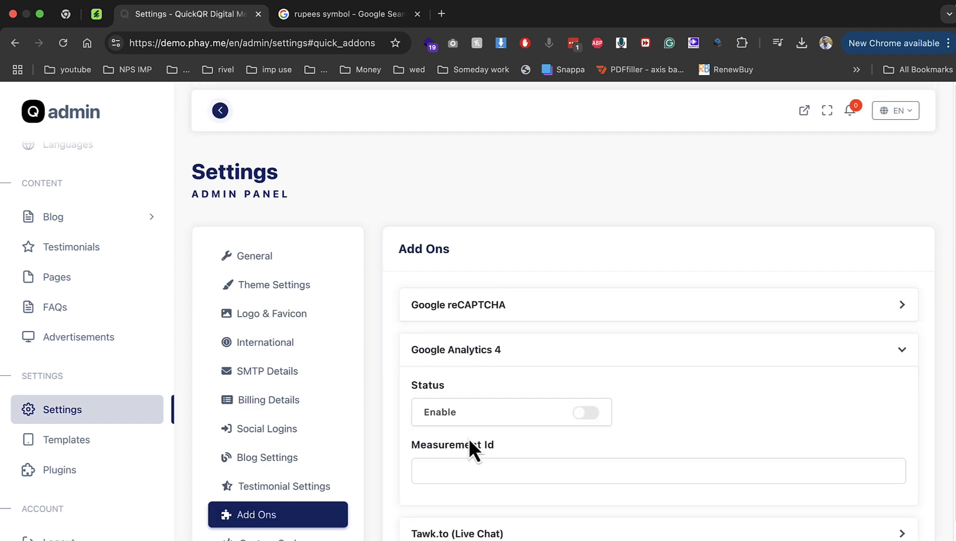
pyautogui.scroll(-1, 522, 468)
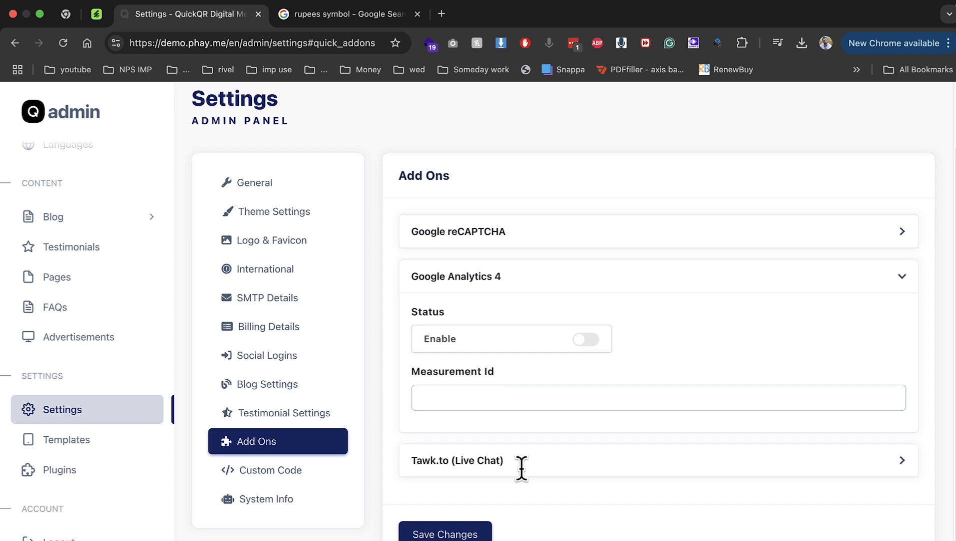
pyautogui.click(311, 468)
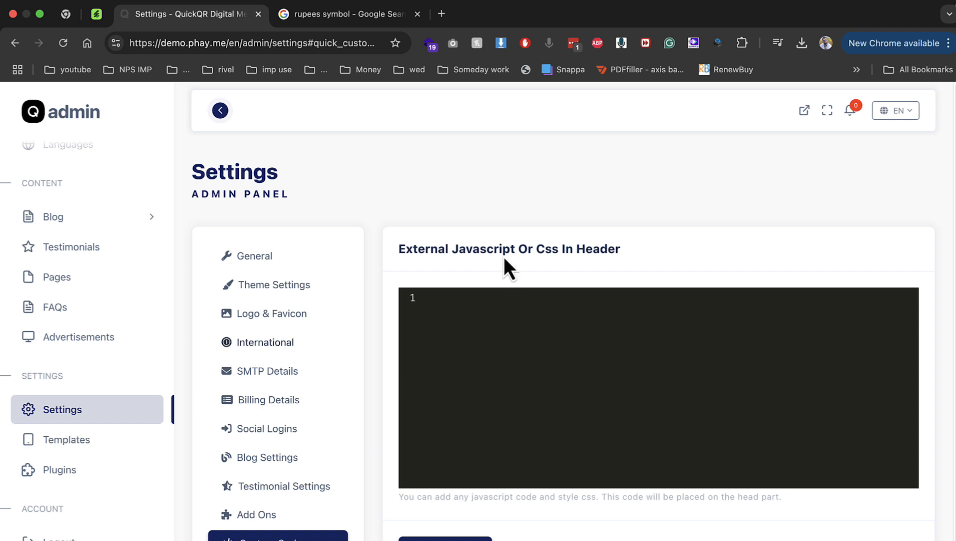
# Open the user Dashboard (0 restaurants, Free Plan) in a new tab and close admin Settings
pyautogui.click(805, 110)
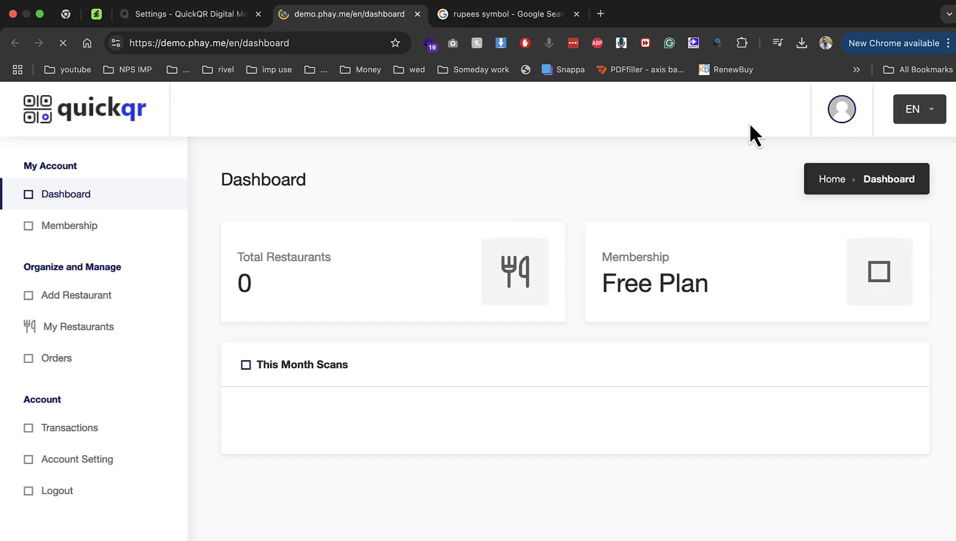
pyautogui.click(259, 13)
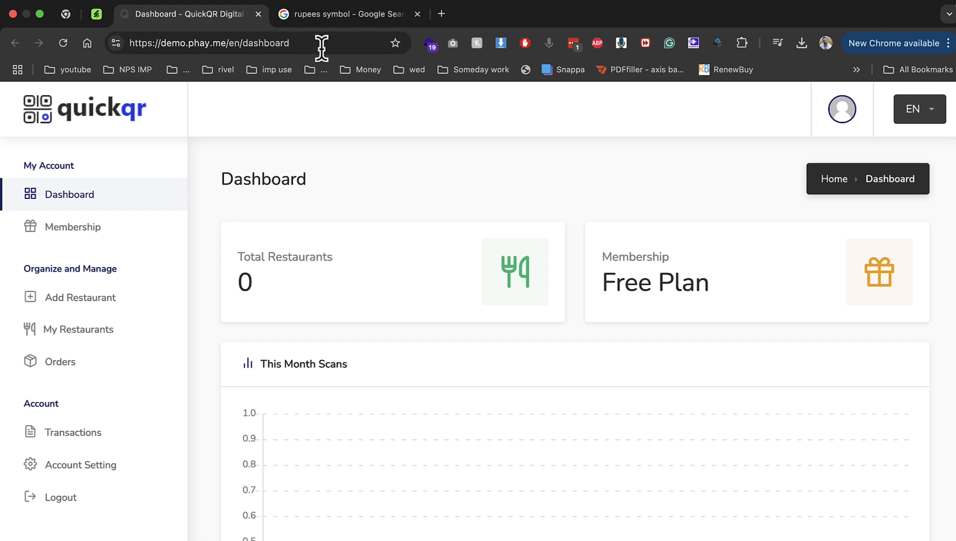
# Search images for 'cafe logo' and save the Aldenaire coffee shop logo to the Desktop
pyautogui.click(329, 22)
pyautogui.tripleClick(269, 114)
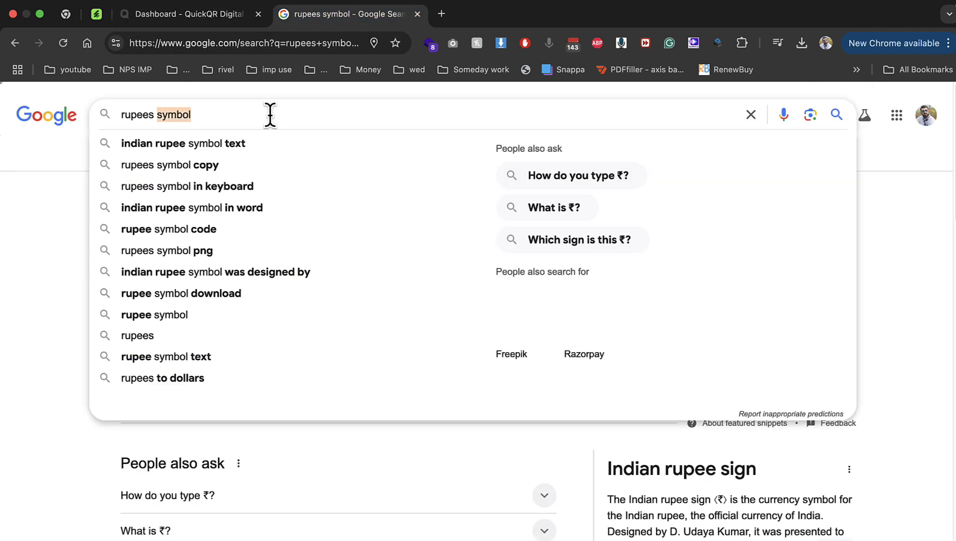
pyautogui.write('cafe logo')
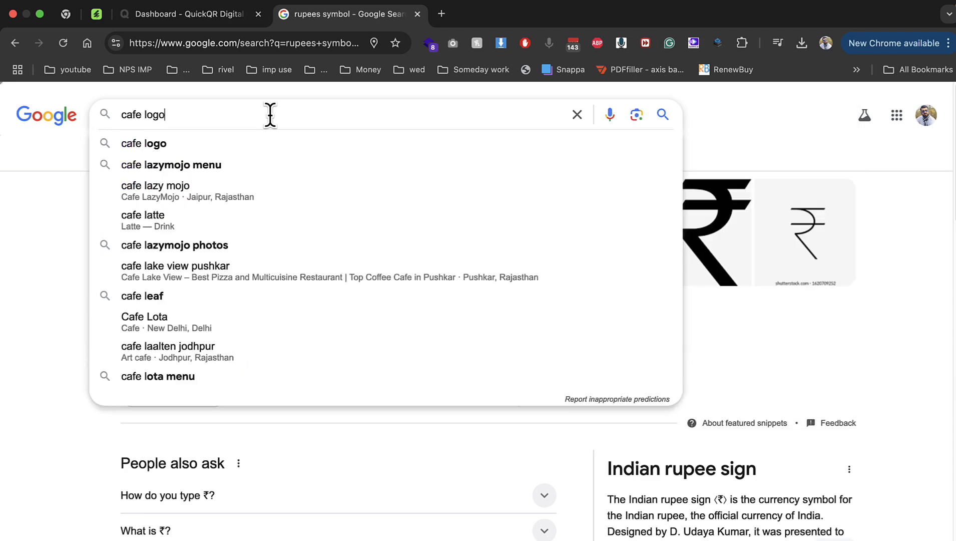
pyautogui.press('Return')
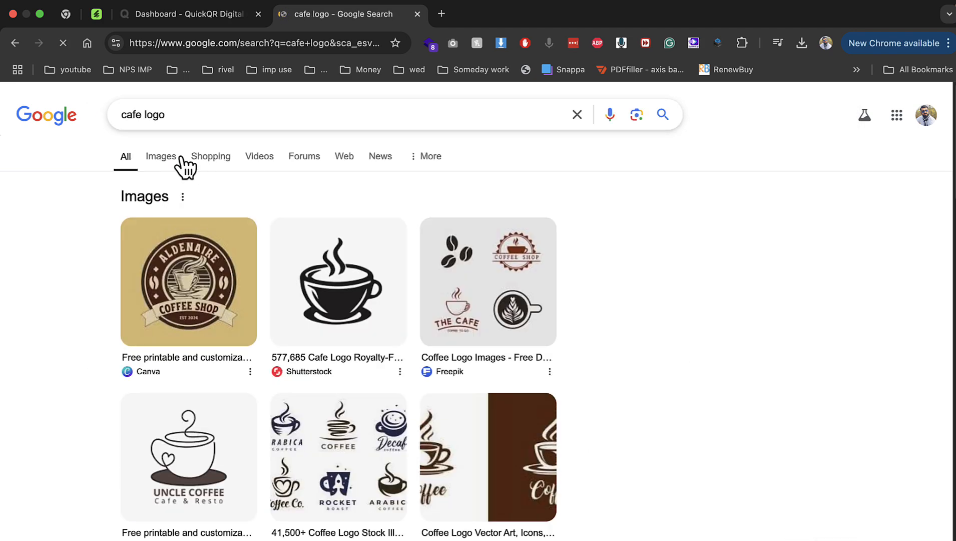
pyautogui.click(178, 156)
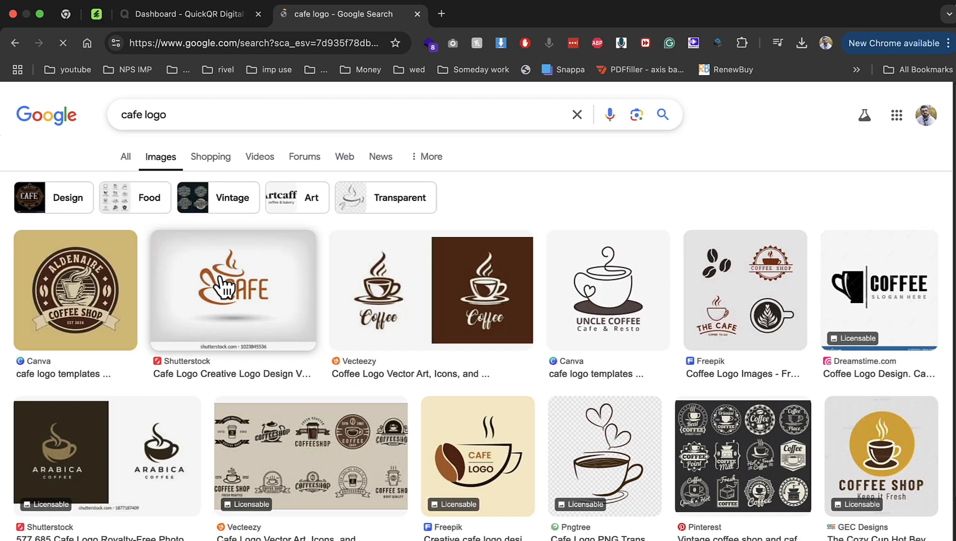
pyautogui.click(123, 294)
pyautogui.rightClick(713, 375)
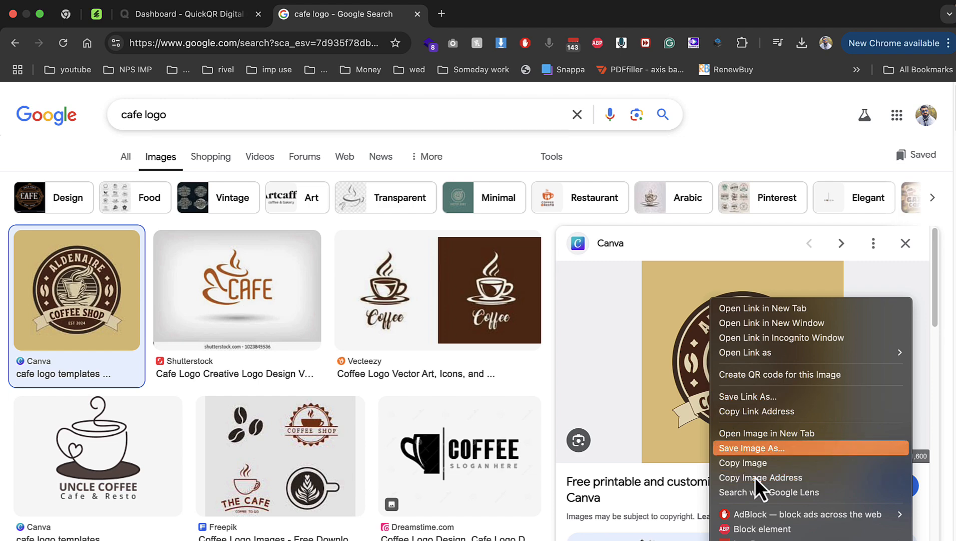
pyautogui.click(745, 448)
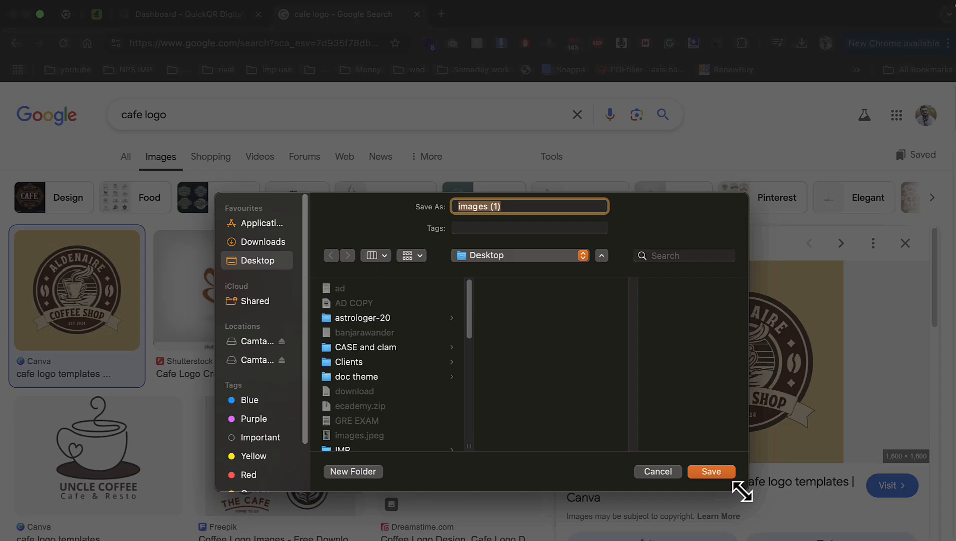
pyautogui.click(713, 469)
# Search images for 'tea' and save the masala chai photo to the Desktop
pyautogui.doubleClick(132, 115)
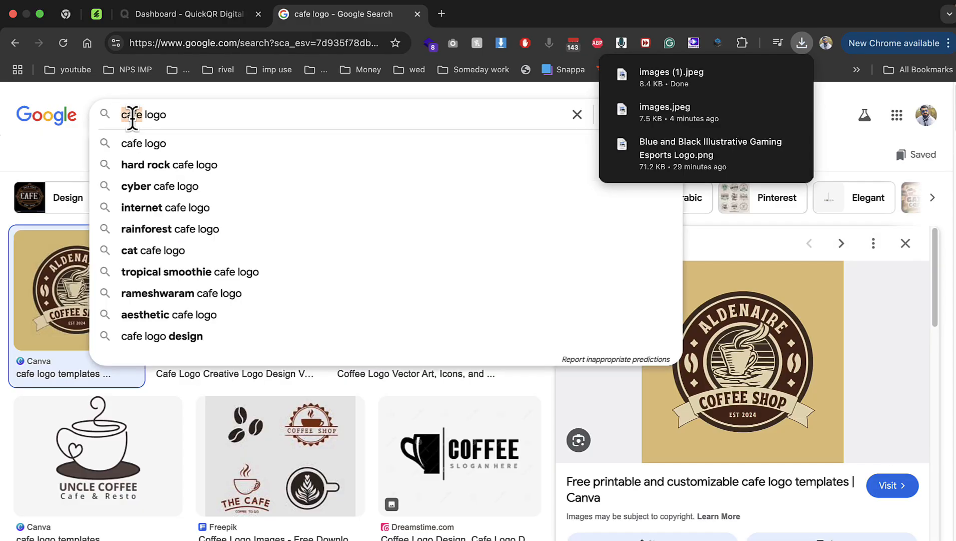
pyautogui.write('te')
pyautogui.write('a')
pyautogui.press('Return')
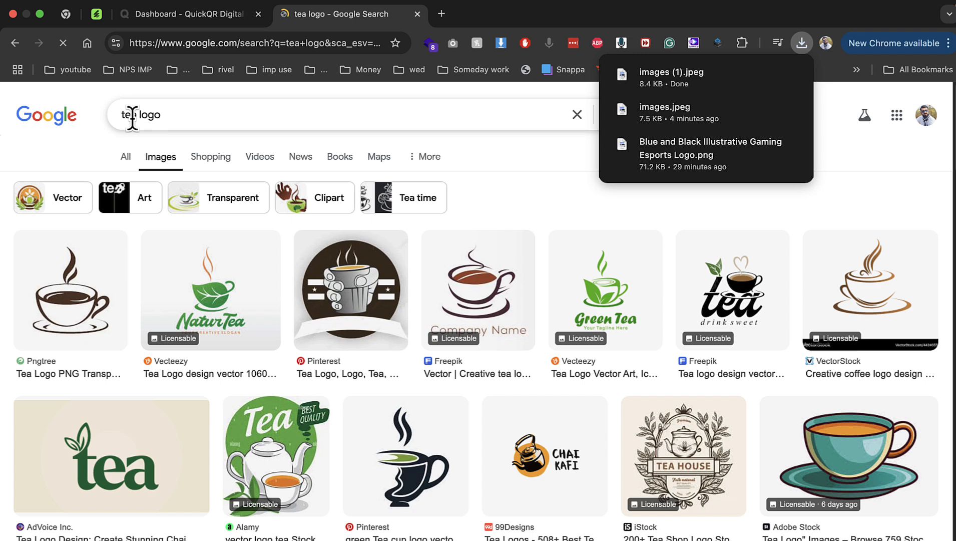
pyautogui.doubleClick(154, 116)
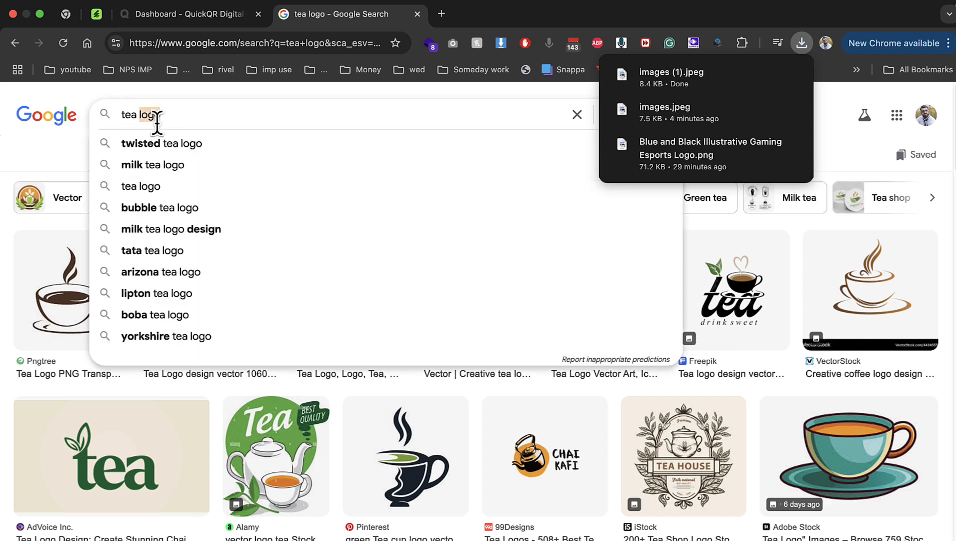
pyautogui.press('BackSpace')
pyautogui.press('Return')
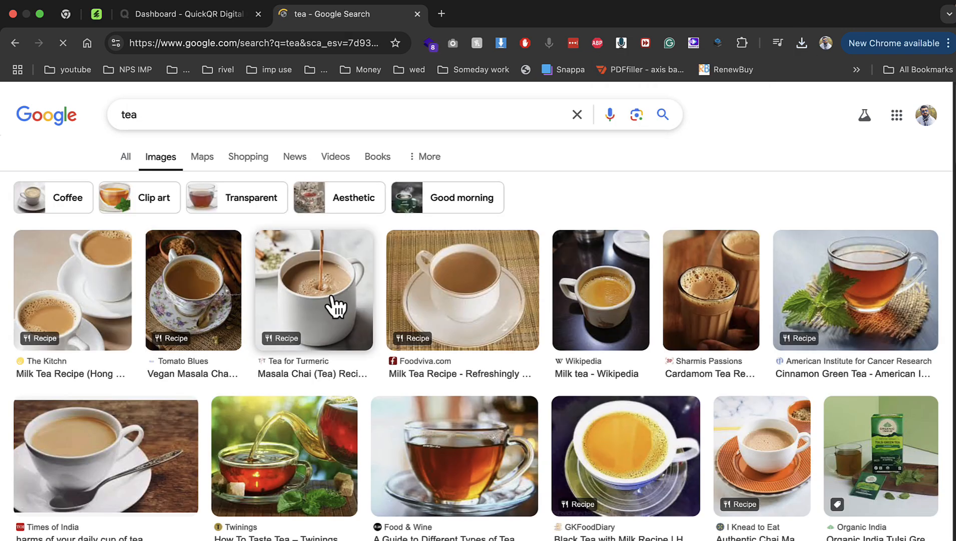
pyautogui.click(314, 290)
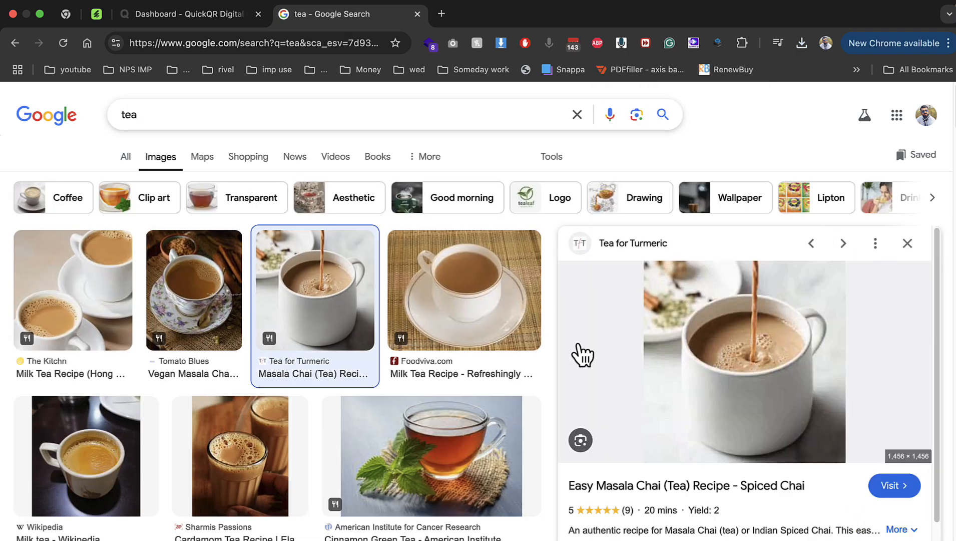
pyautogui.rightClick(736, 362)
pyautogui.click(770, 451)
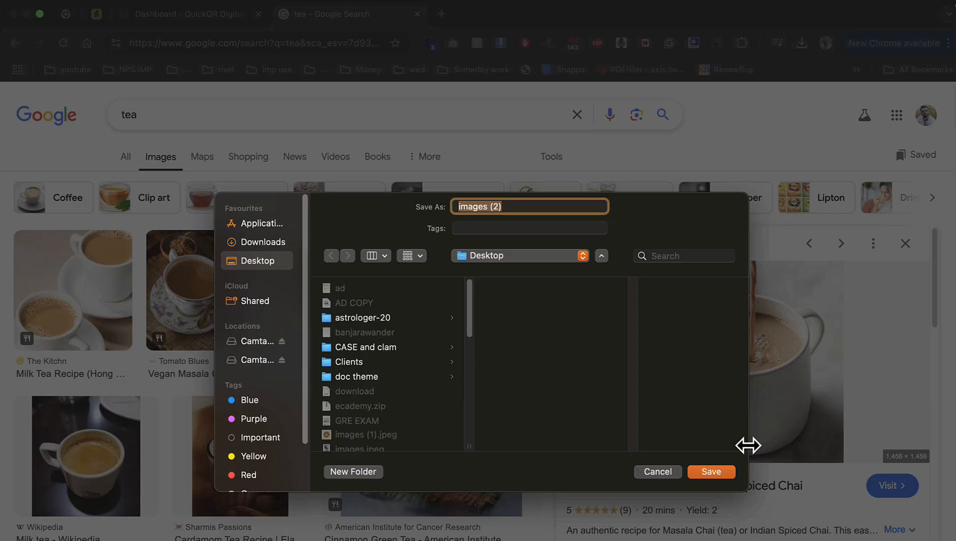
pyautogui.click(728, 468)
# Save the Twinings tea photo to the Desktop and return to the QuickQR dashboard
pyautogui.scroll(-3, 651, 466)
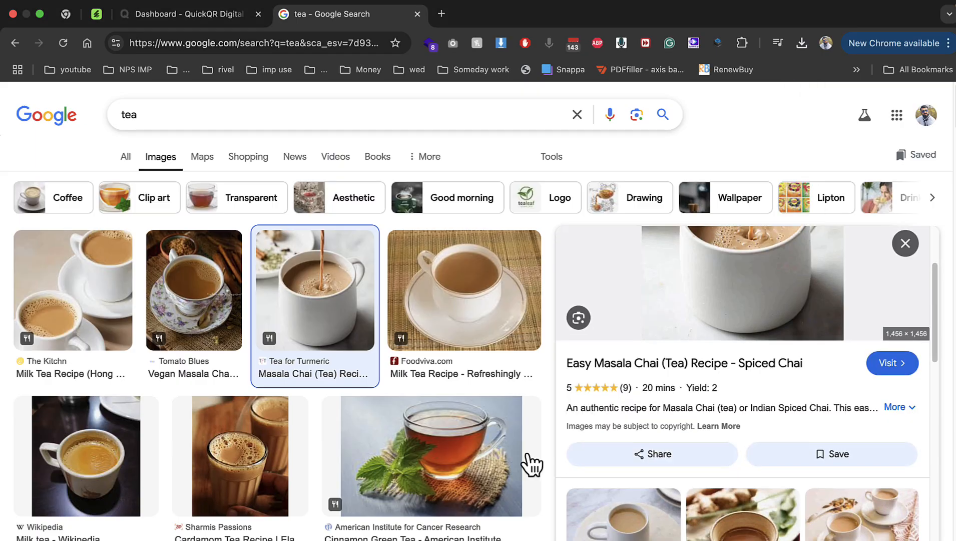
pyautogui.scroll(-5, 500, 458)
pyautogui.click(335, 403)
pyautogui.rightClick(779, 276)
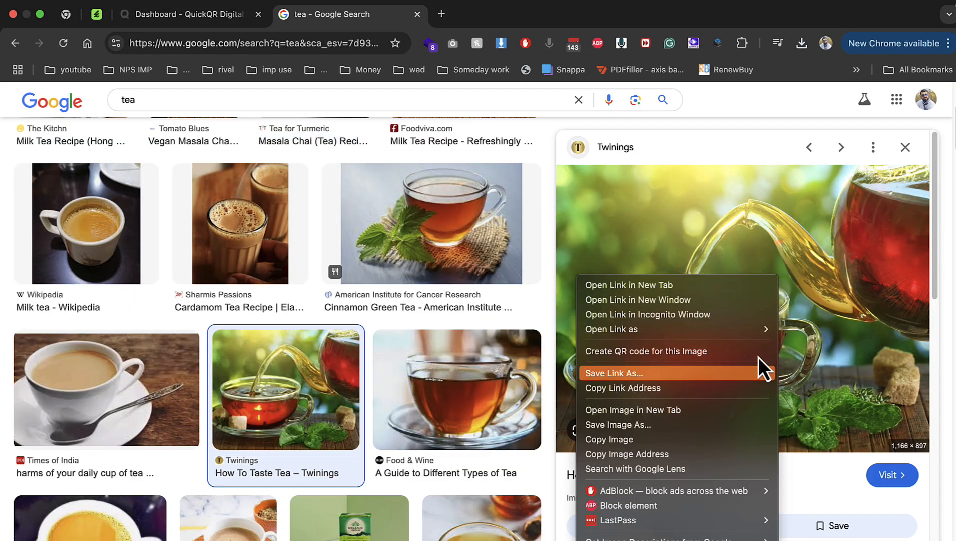
pyautogui.click(611, 424)
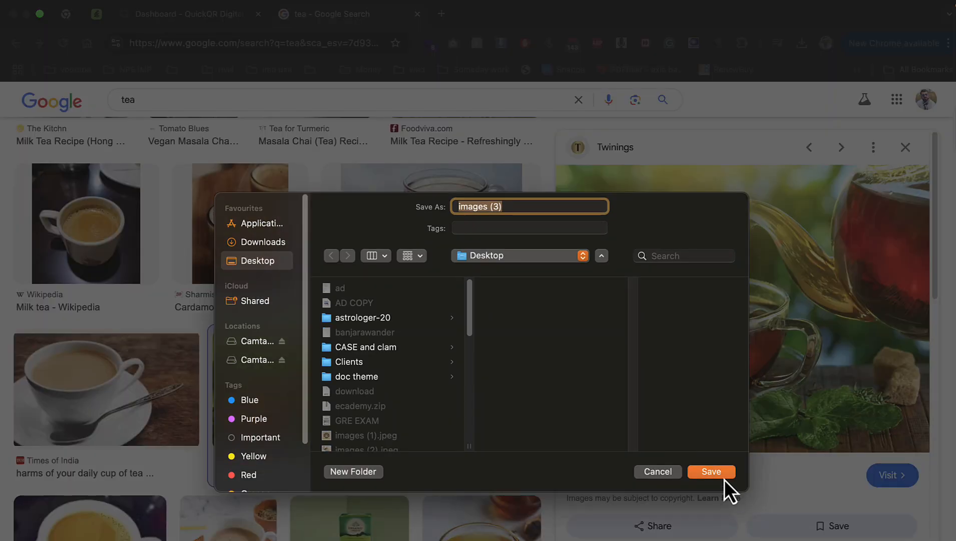
pyautogui.click(724, 478)
pyautogui.click(193, 19)
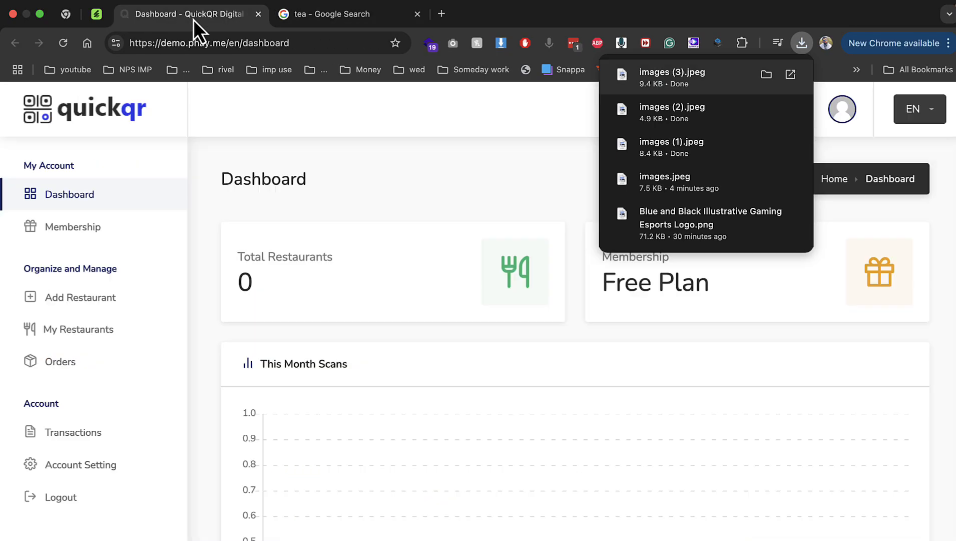
# Start a new restaurant named 'perk and puff' with the slug 'perkandpuff'
pyautogui.click(85, 300)
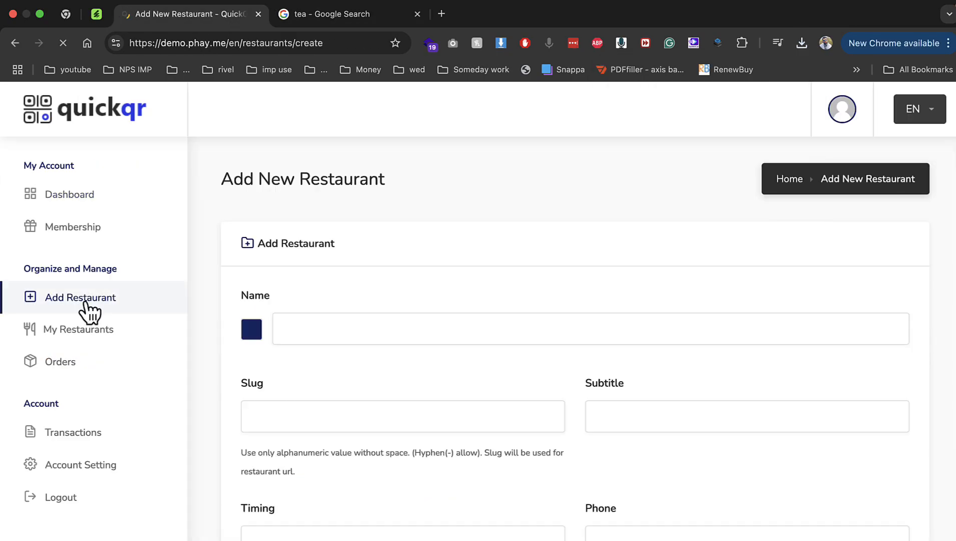
pyautogui.click(306, 331)
pyautogui.write('perkad')
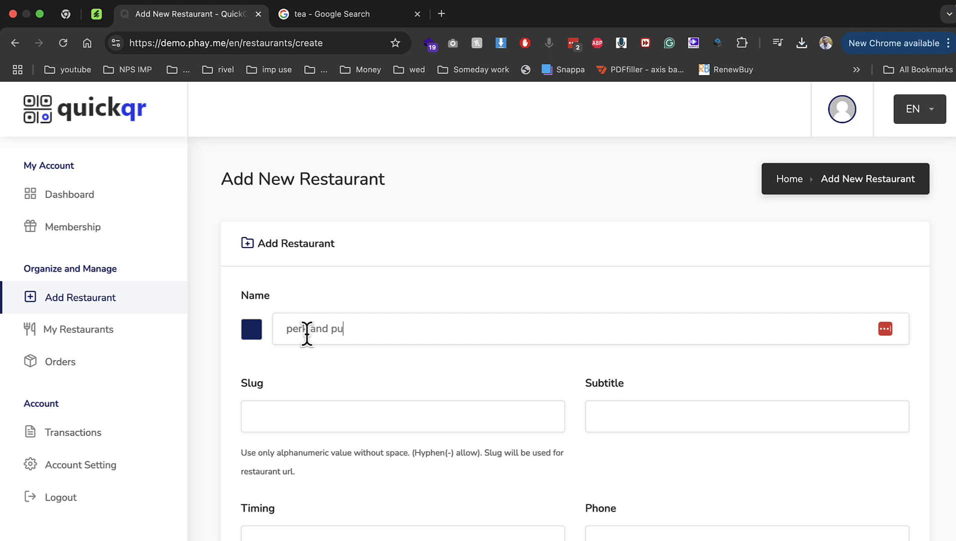
pyautogui.press('super+a')
pyautogui.press('super+c')
pyautogui.click(281, 419)
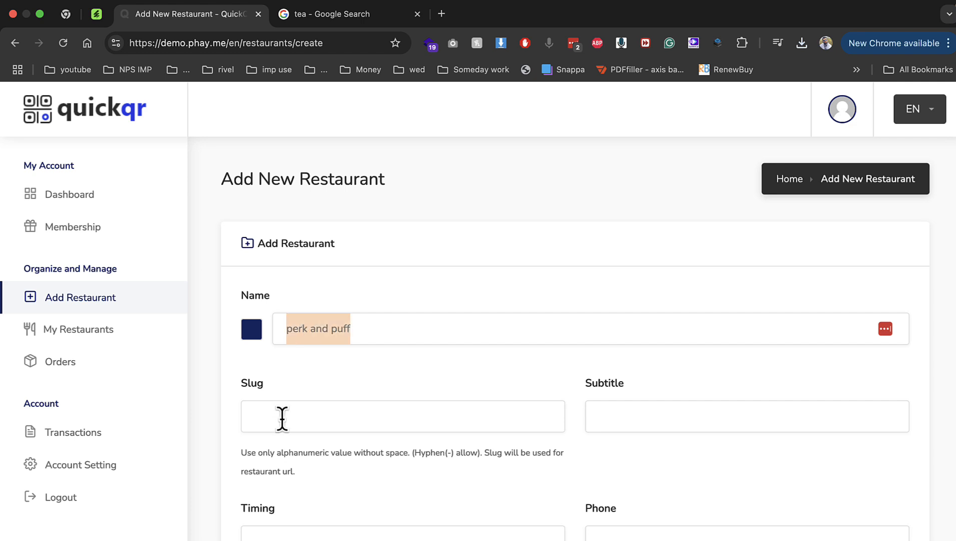
pyautogui.press('super+v')
pyautogui.press('BackSpace')
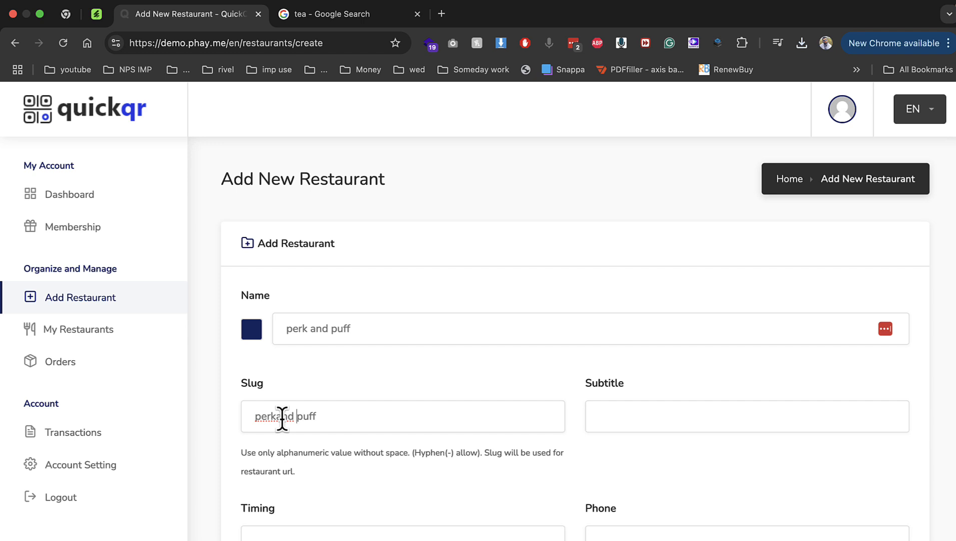
pyautogui.press('BackSpace')
# Fill in subtitle 'perkandpuff', opening hours '9am to 9pm', and the phone number
pyautogui.click(596, 420)
pyautogui.click(666, 451)
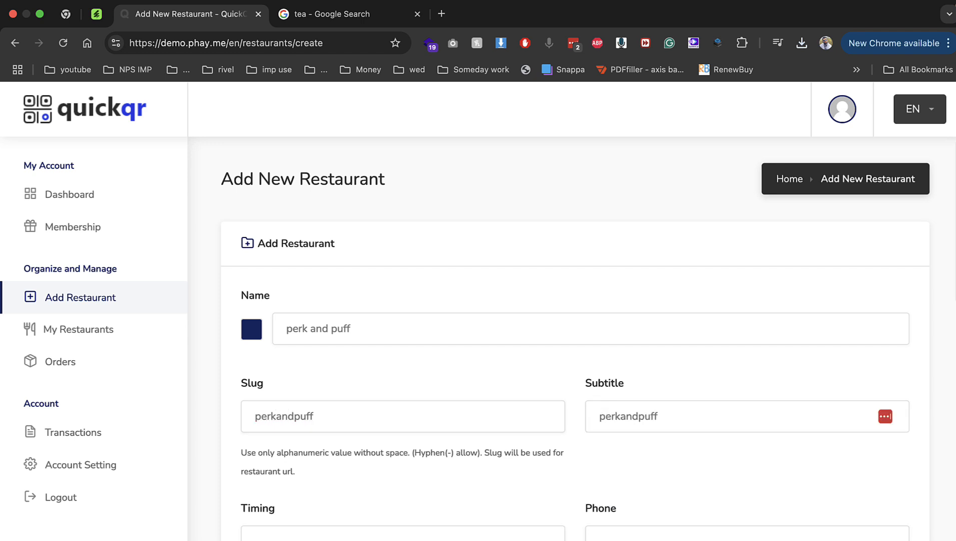
pyautogui.click(316, 537)
pyautogui.write('9am to 9pm')
pyautogui.press('Tab')
pyautogui.write('314')
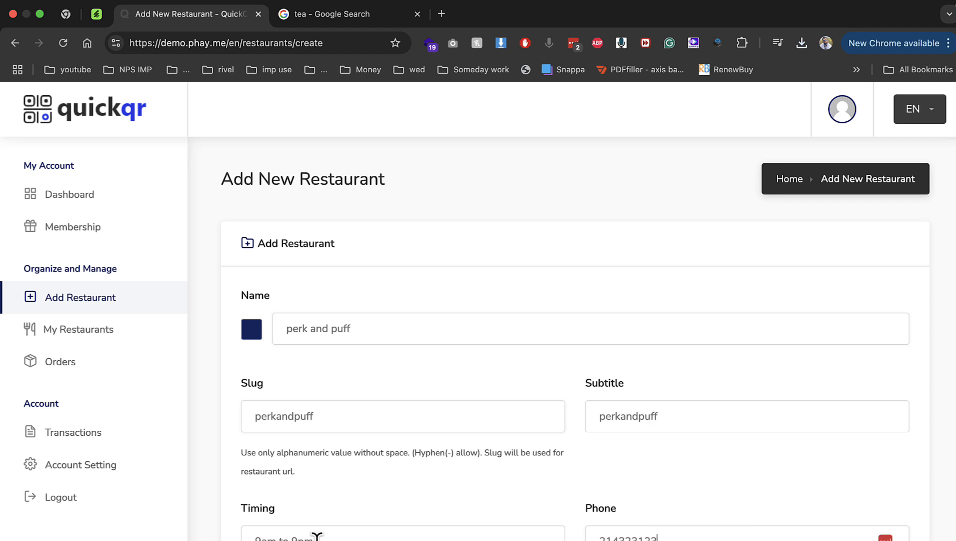
# Enter the description 'best cafe for tea in city' and the restaurant's address
pyautogui.scroll(-8, 320, 530)
pyautogui.scroll(1, 349, 317)
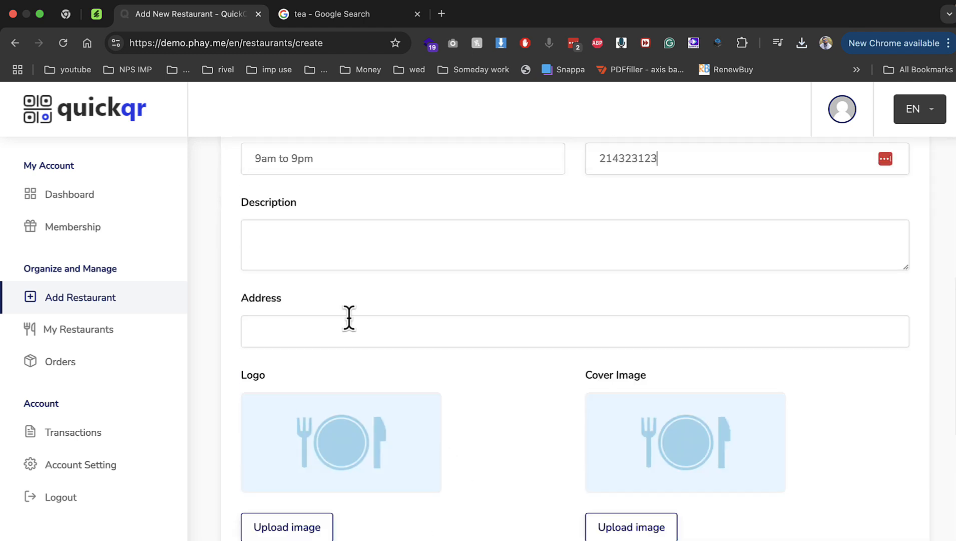
pyautogui.click(304, 241)
pyautogui.write('best cafe fort ea in city')
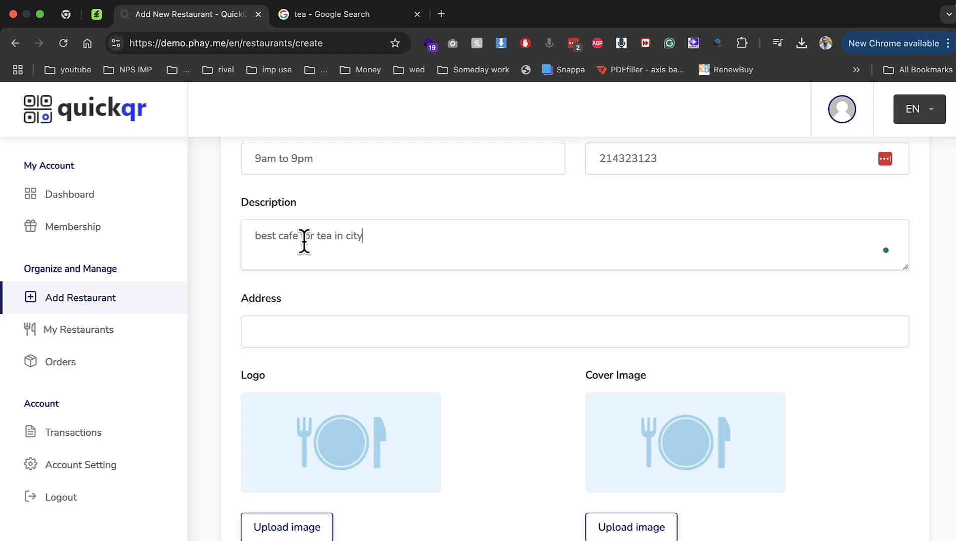
pyautogui.press('Tab')
pyautogui.write('ufc gym')
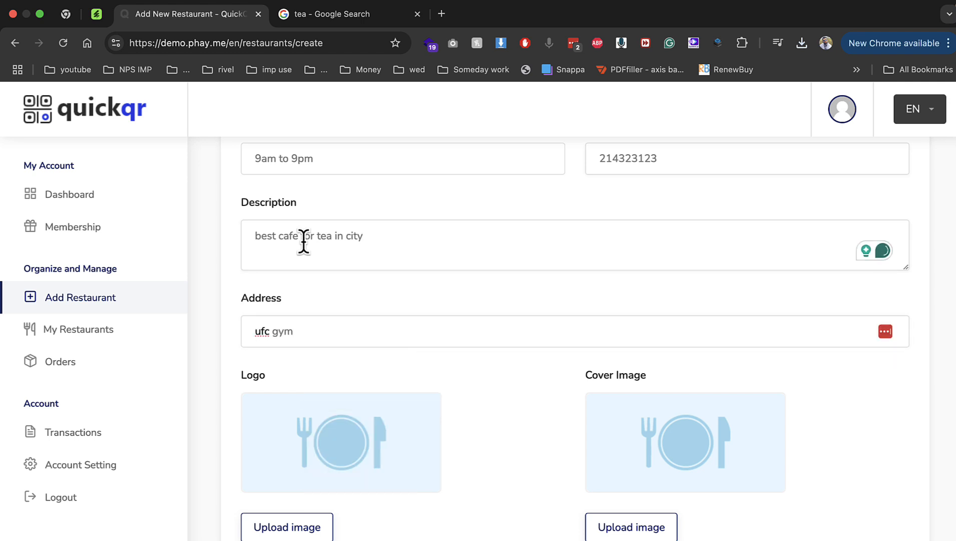
pyautogui.scroll(-5, 304, 242)
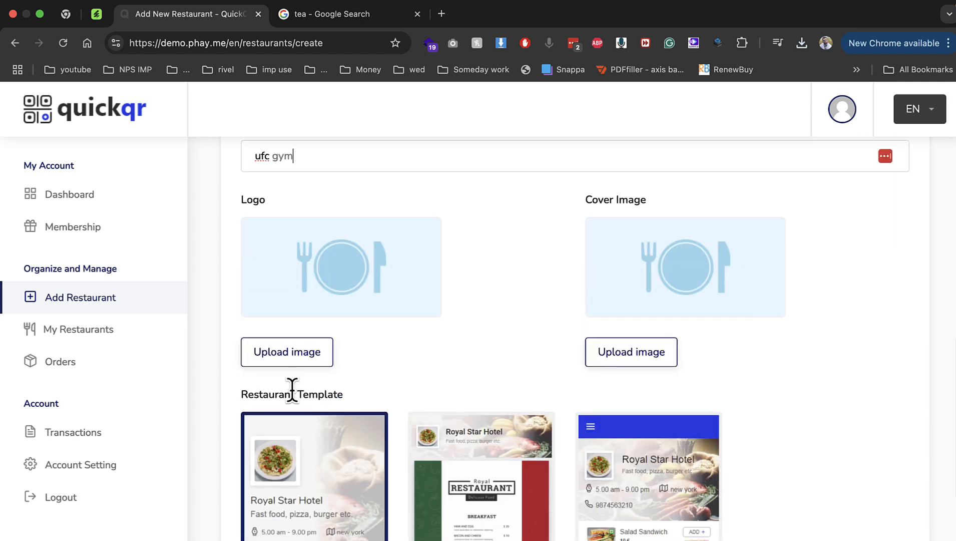
# Upload the coffee-shop logo and tea cover image, pick Modern Theme, and save perk and puff
pyautogui.click(285, 352)
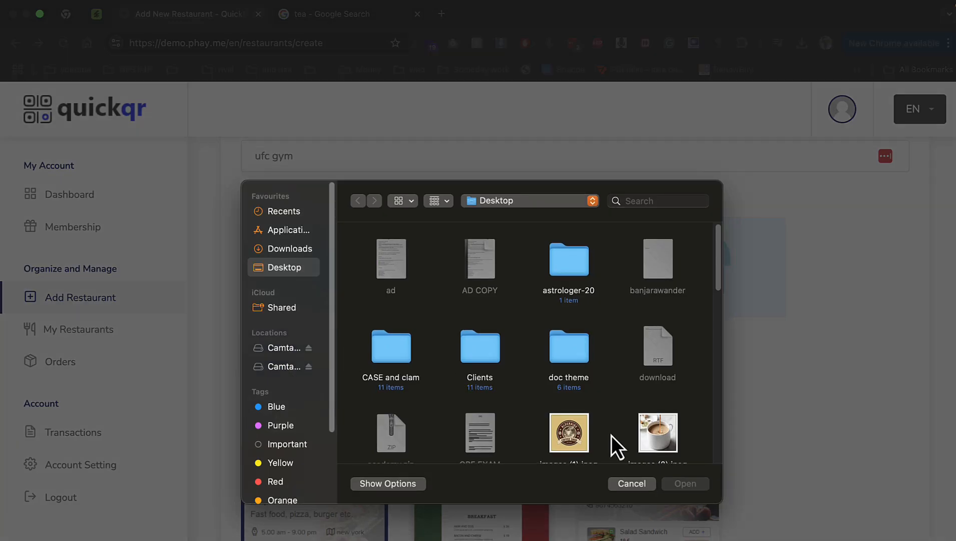
pyautogui.doubleClick(563, 427)
pyautogui.click(630, 357)
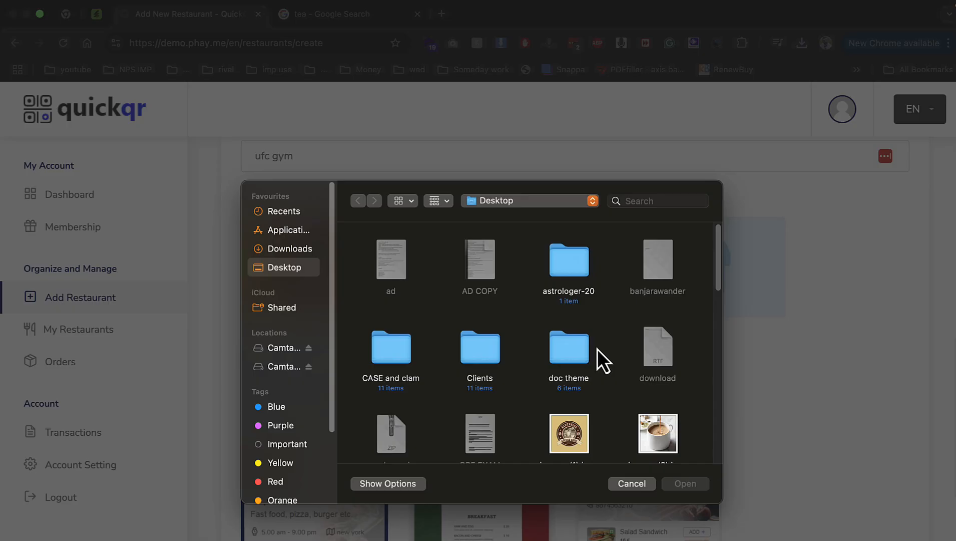
pyautogui.scroll(-3, 551, 370)
pyautogui.doubleClick(396, 427)
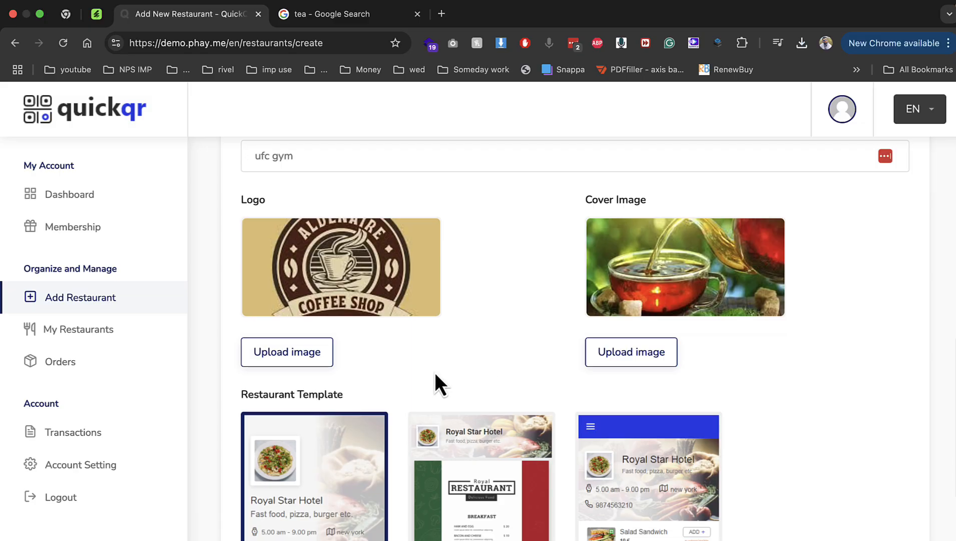
pyautogui.scroll(-6, 434, 380)
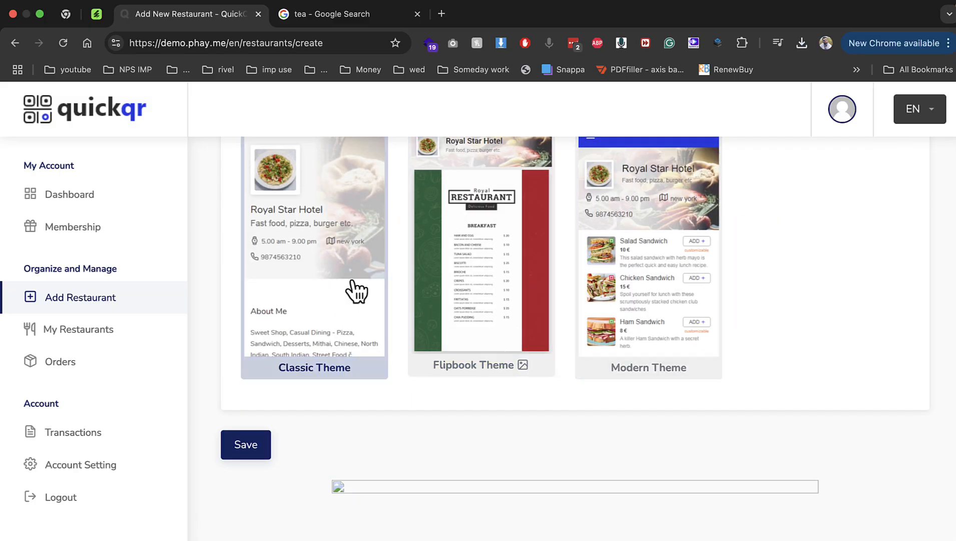
pyautogui.click(639, 288)
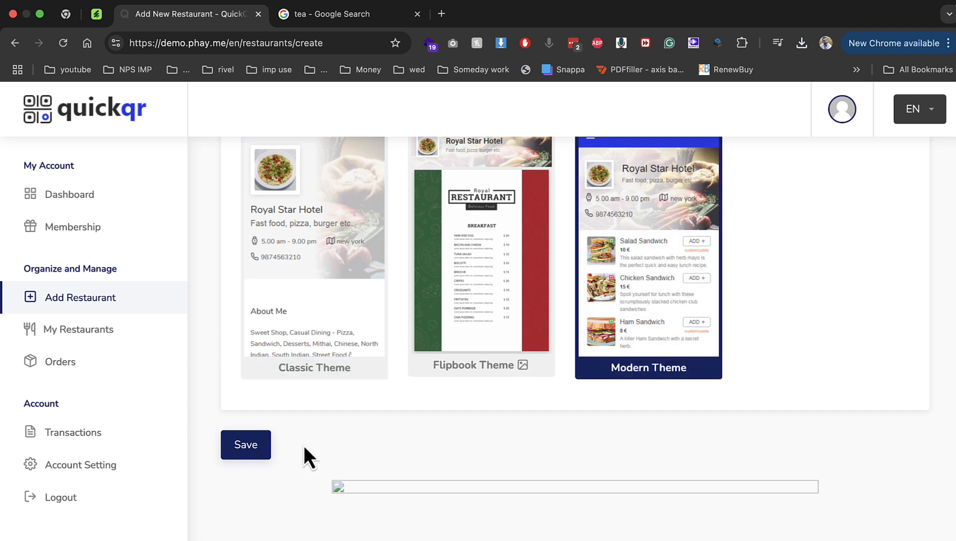
pyautogui.click(268, 451)
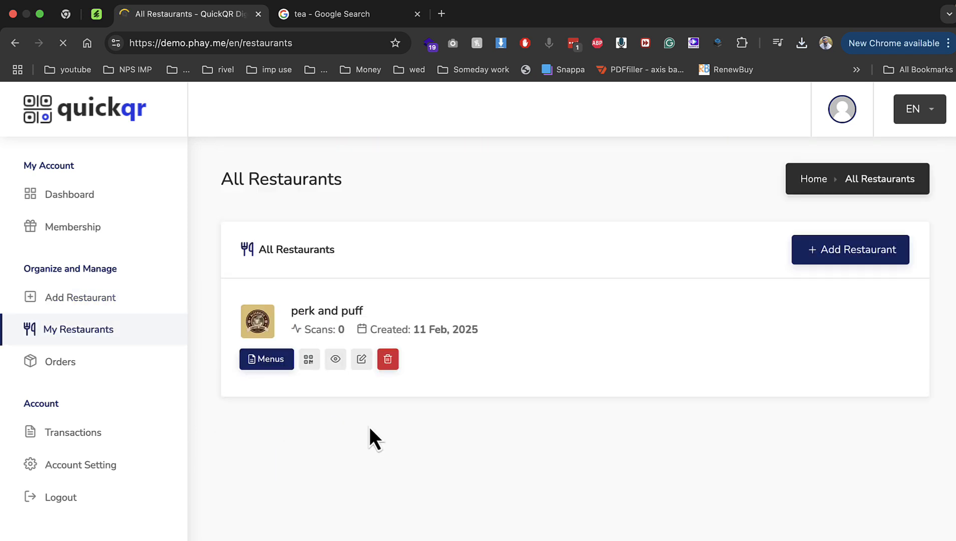
# Open perk and puff's menu and create a category named 'drink'
pyautogui.click(284, 365)
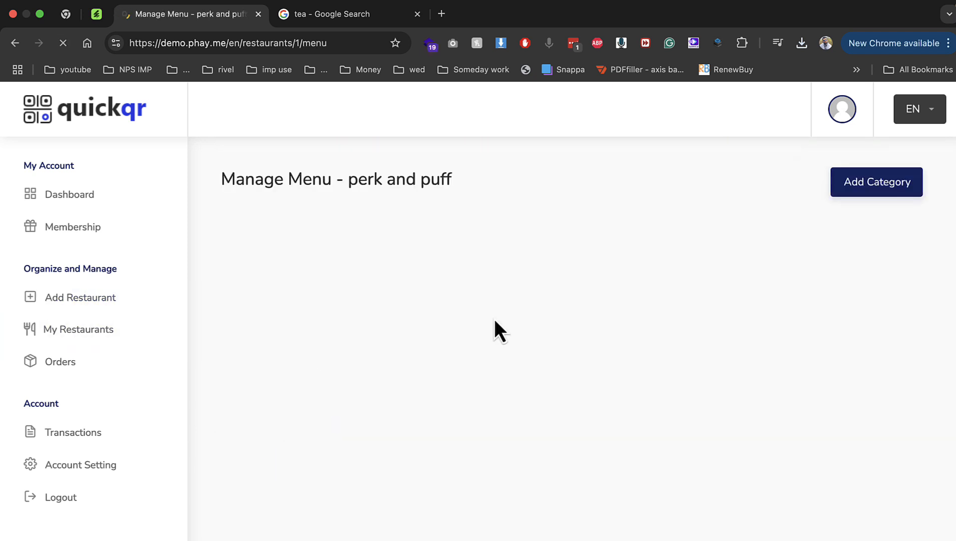
pyautogui.click(869, 190)
pyautogui.click(504, 325)
pyautogui.write('d')
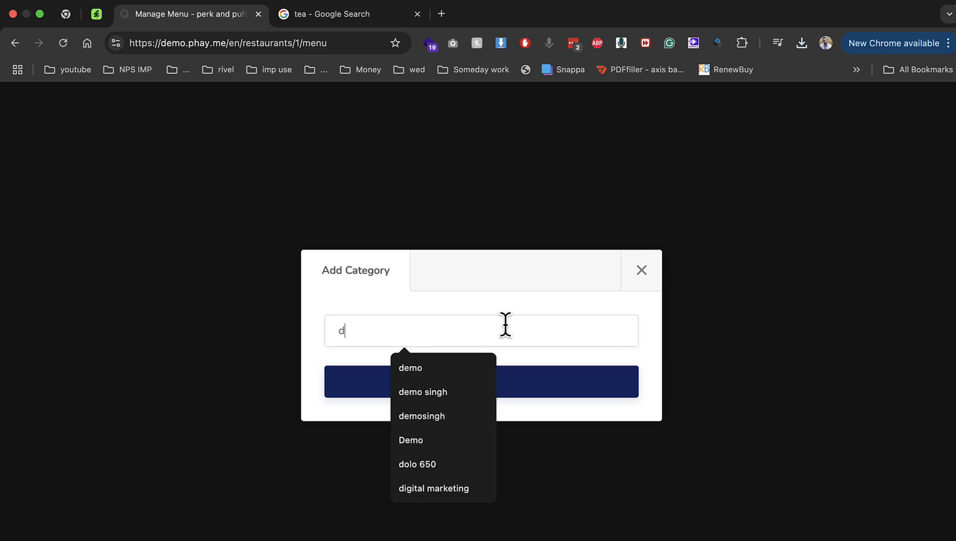
pyautogui.write('rink')
pyautogui.press('Return')
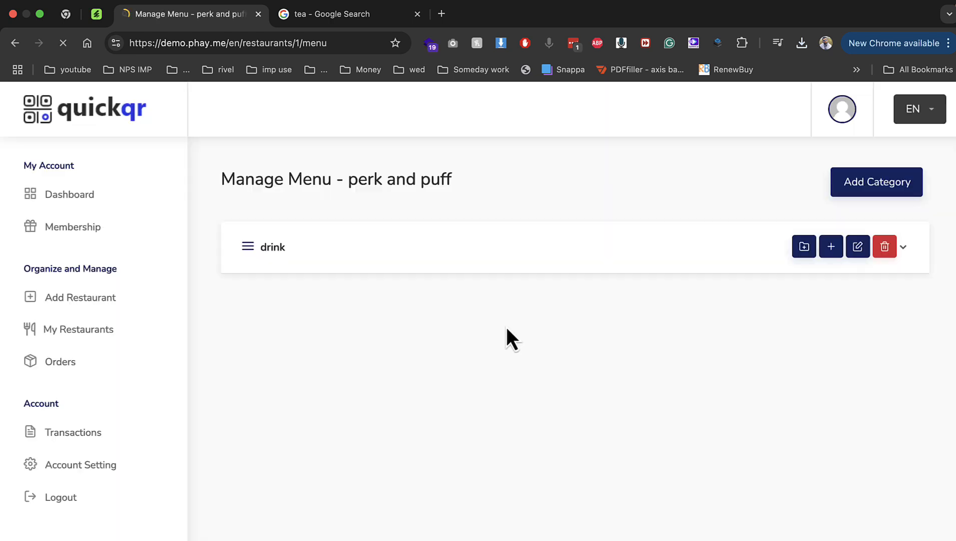
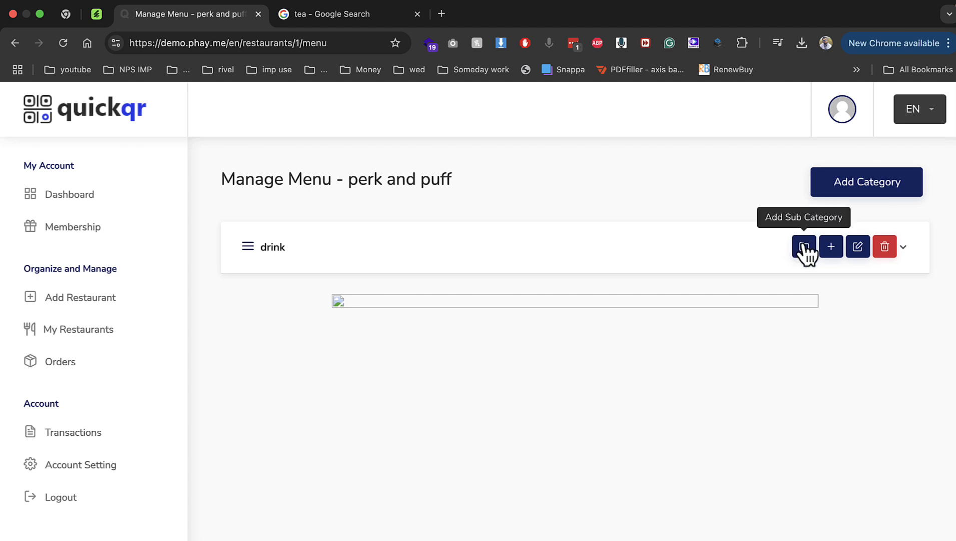
# Add a subcategory named 'tea' under the drink category
pyautogui.click(802, 250)
pyautogui.click(507, 320)
pyautogui.write('tea')
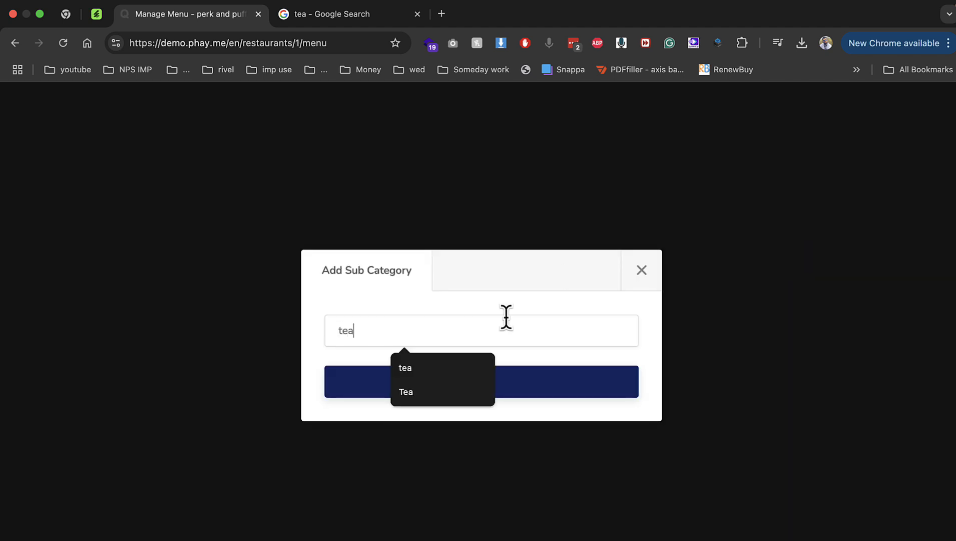
pyautogui.press('Return')
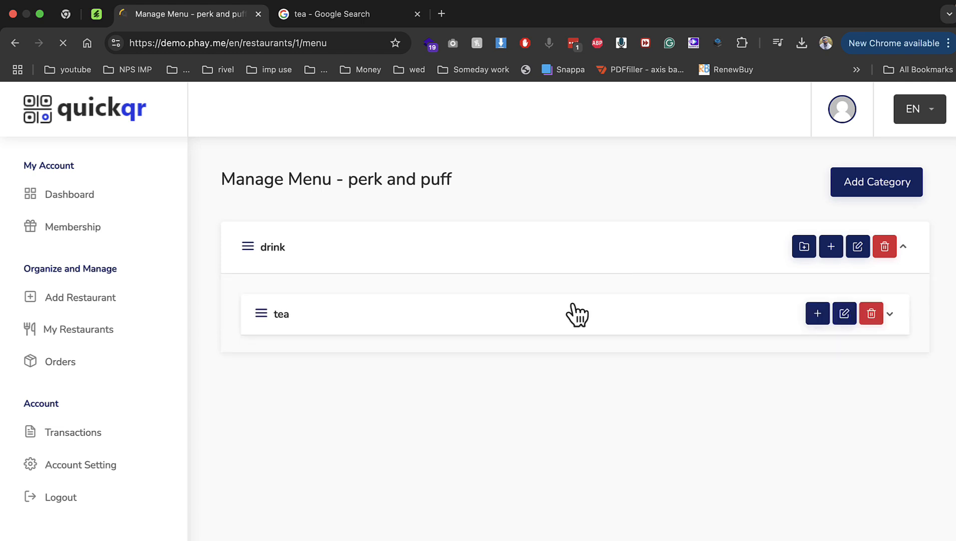
# Create a Milk tea item under tea, described as 'Milk tea', priced 100
pyautogui.click(815, 315)
pyautogui.click(383, 188)
pyautogui.write('Milk tea')
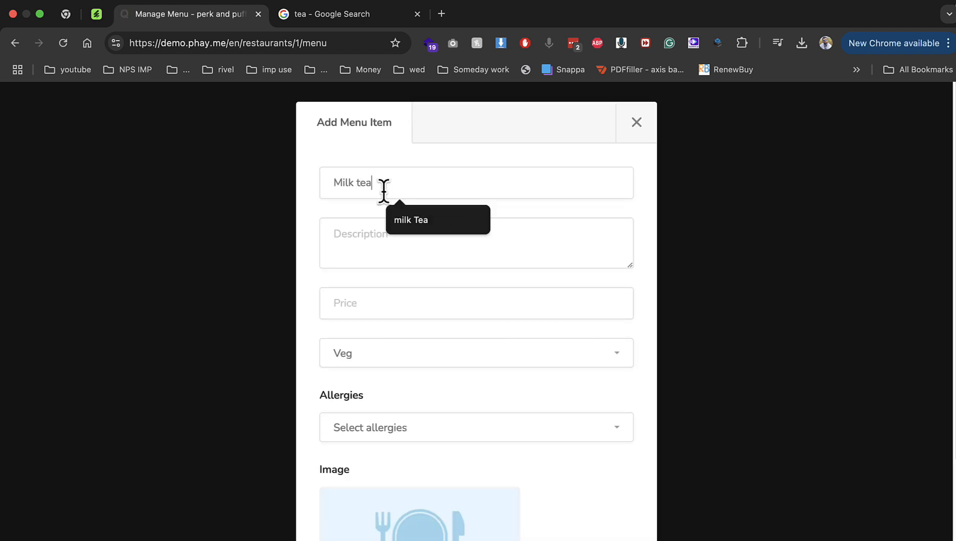
pyautogui.press('Tab')
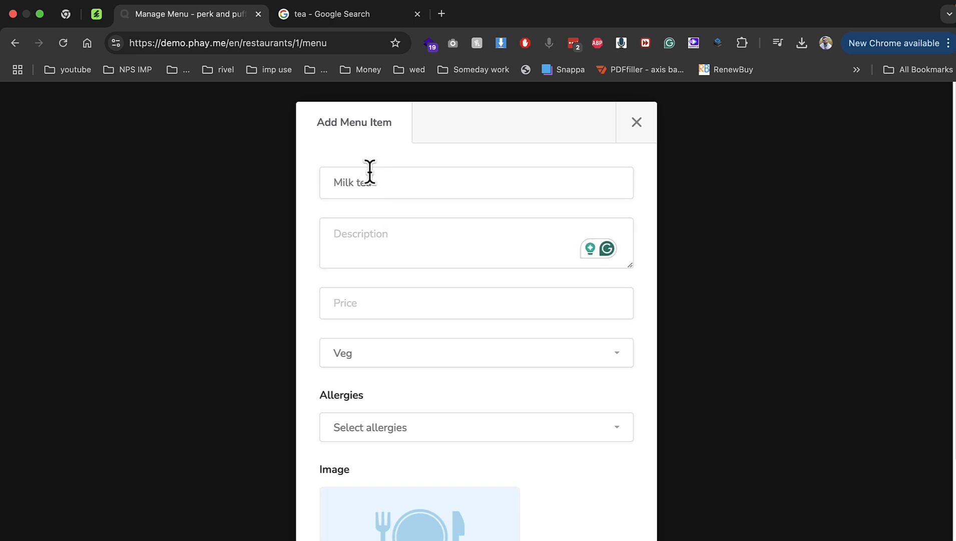
pyautogui.tripleClick(369, 172)
pyautogui.press('super+c')
pyautogui.click(361, 251)
pyautogui.press('super+v')
pyautogui.click(364, 311)
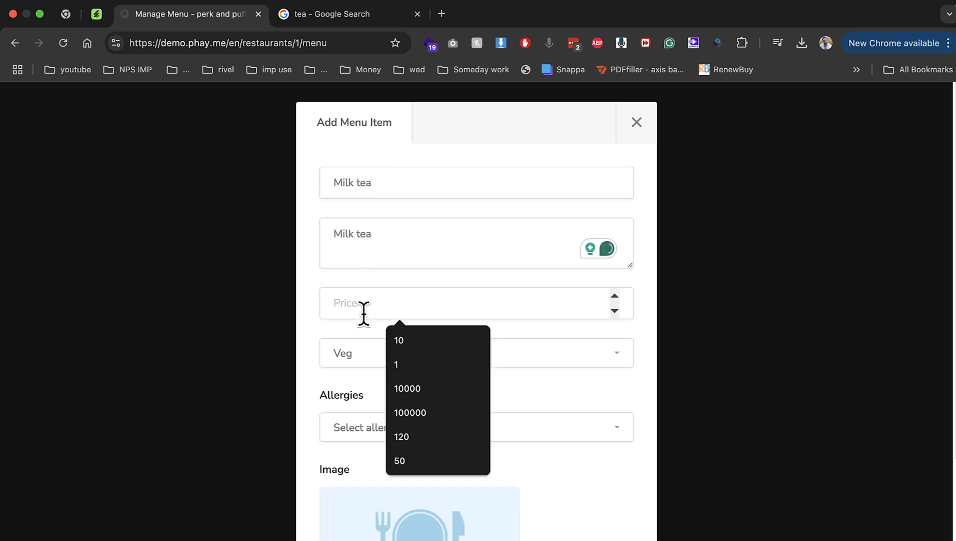
pyautogui.write('100')
pyautogui.press('Escape')
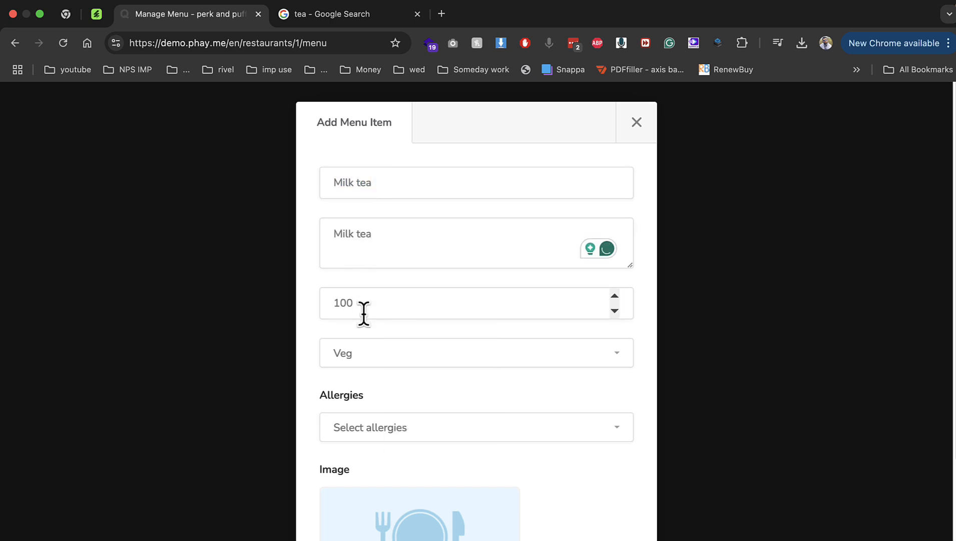
# Attach the tea photo to the Milk tea item and save it
pyautogui.scroll(-5, 384, 444)
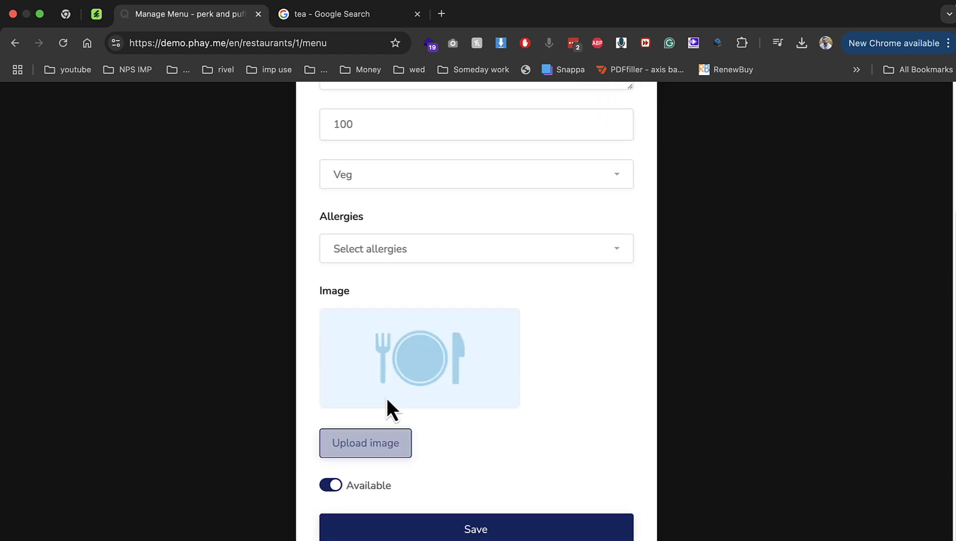
pyautogui.click(378, 437)
pyautogui.scroll(-2, 577, 382)
pyautogui.doubleClick(646, 376)
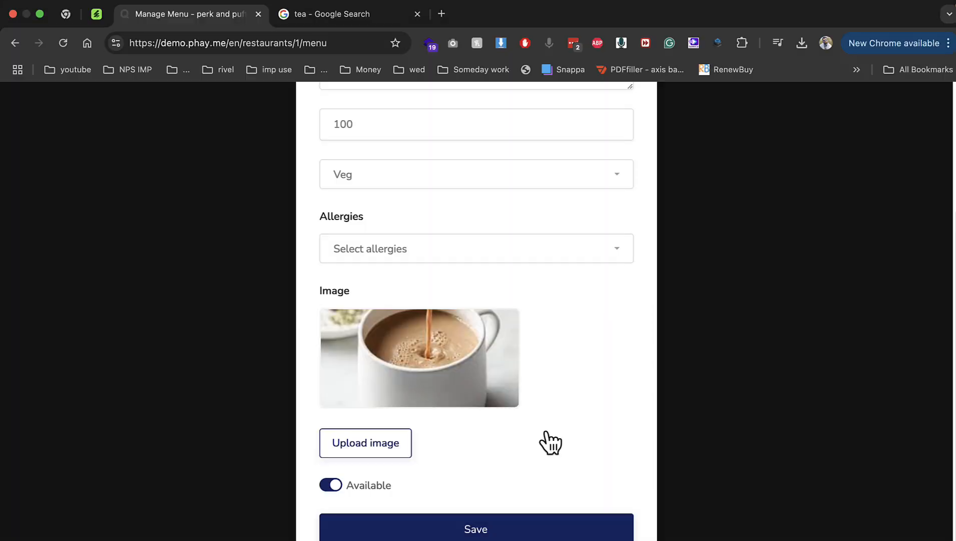
pyautogui.click(479, 528)
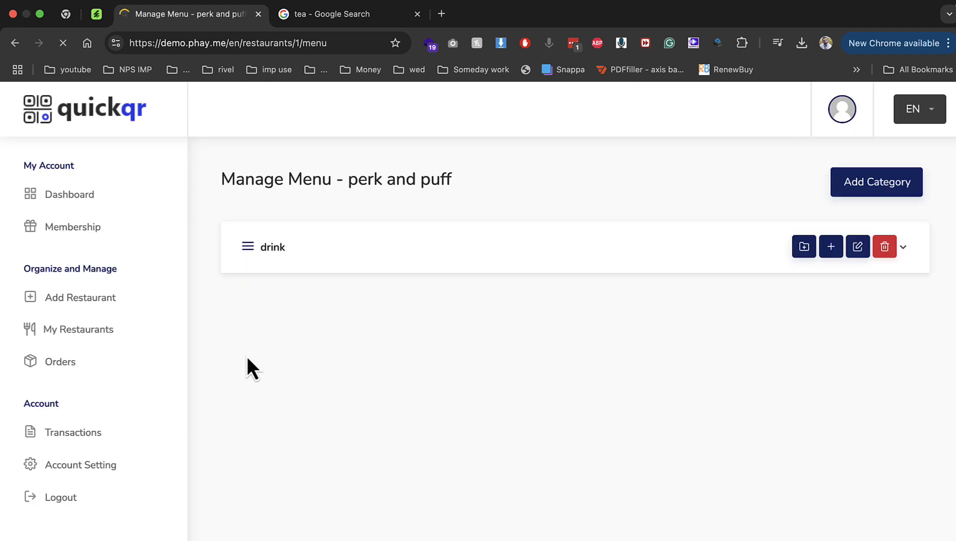
# Expand drink and tea to confirm Milk tea is listed, then go to My Restaurants
pyautogui.click(256, 258)
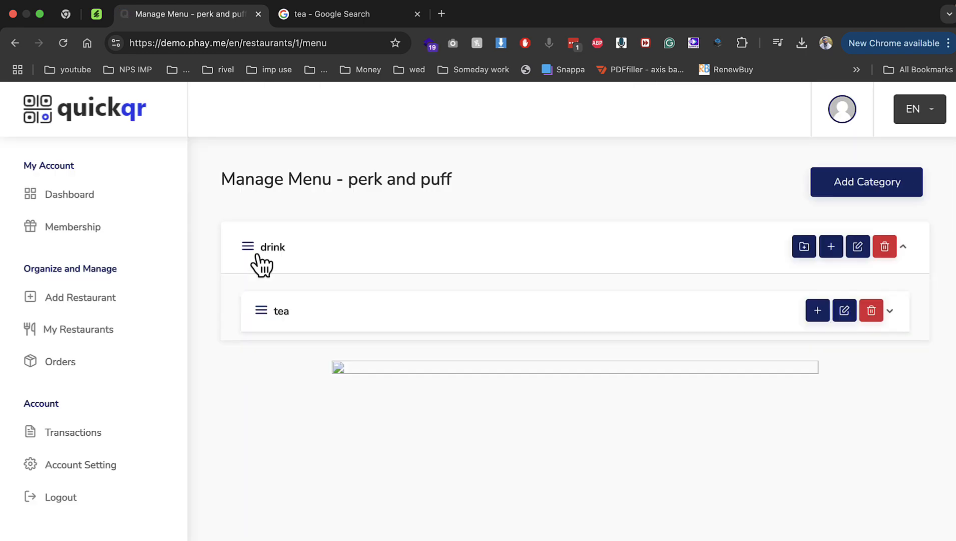
pyautogui.click(275, 323)
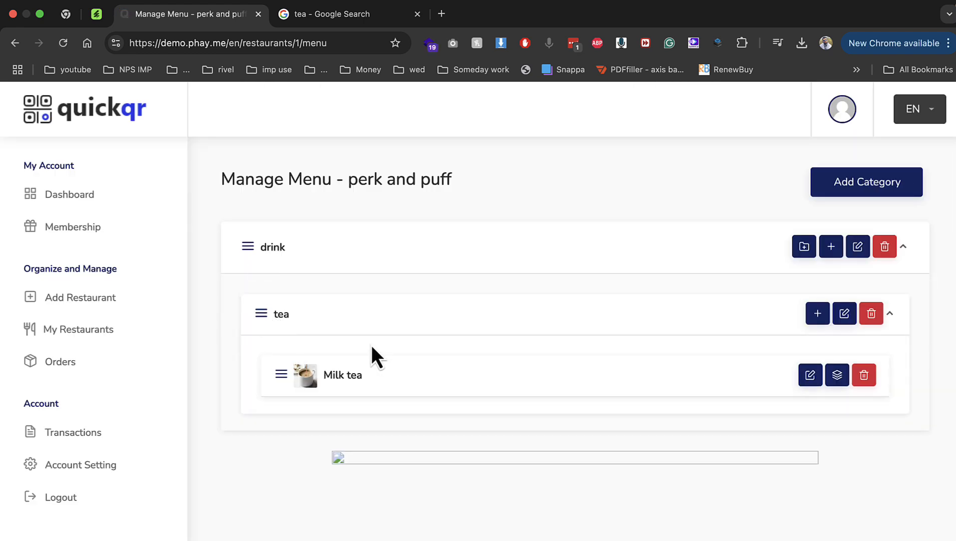
pyautogui.click(111, 332)
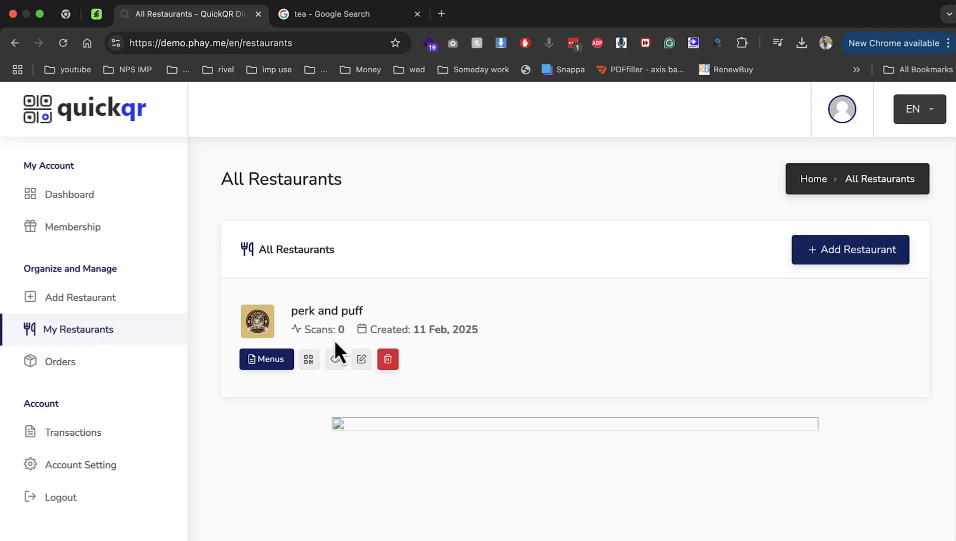
# Preview perk and puff's generated QR code, then return to All Restaurants
pyautogui.moveTo(321, 330); pyautogui.dragTo(348, 332)
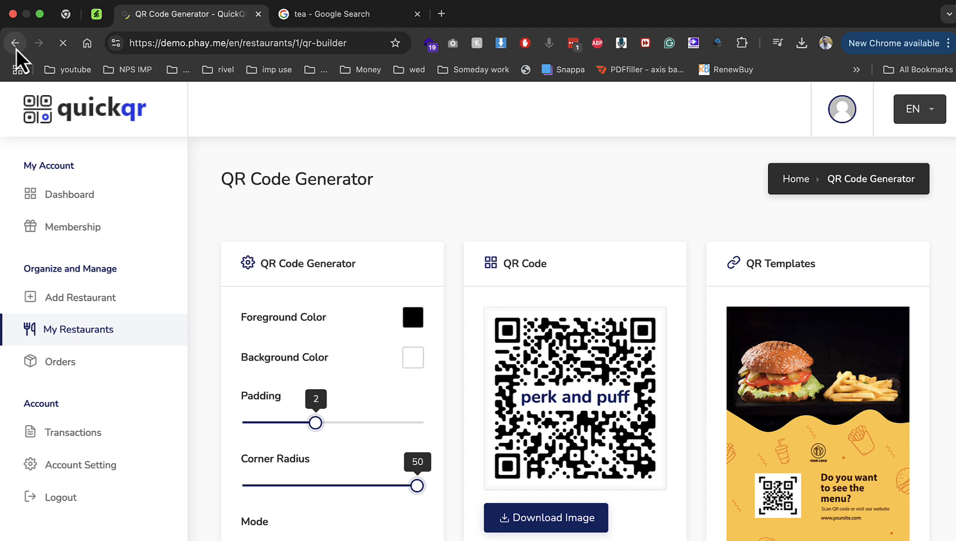
pyautogui.moveTo(595, 431); pyautogui.dragTo(676, 431)
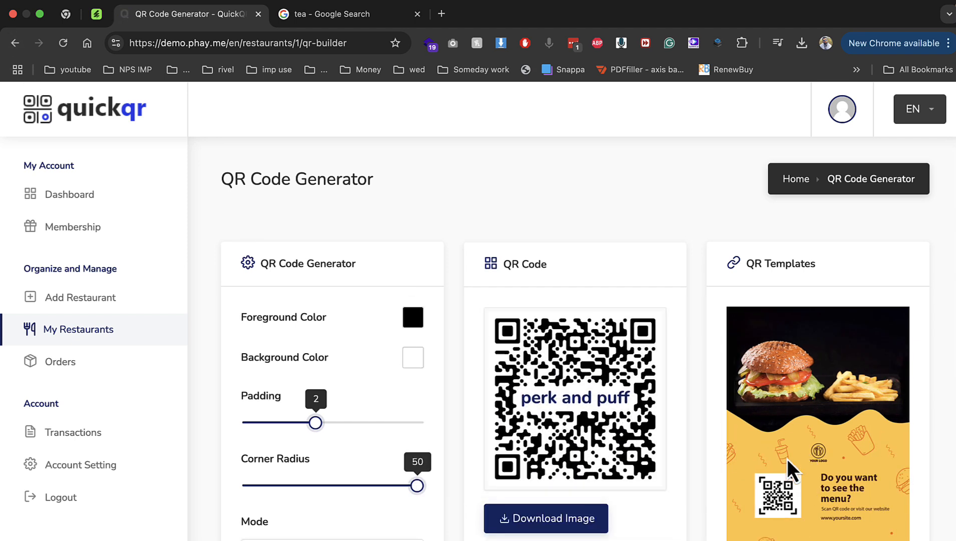
pyautogui.scroll(-3, 791, 475)
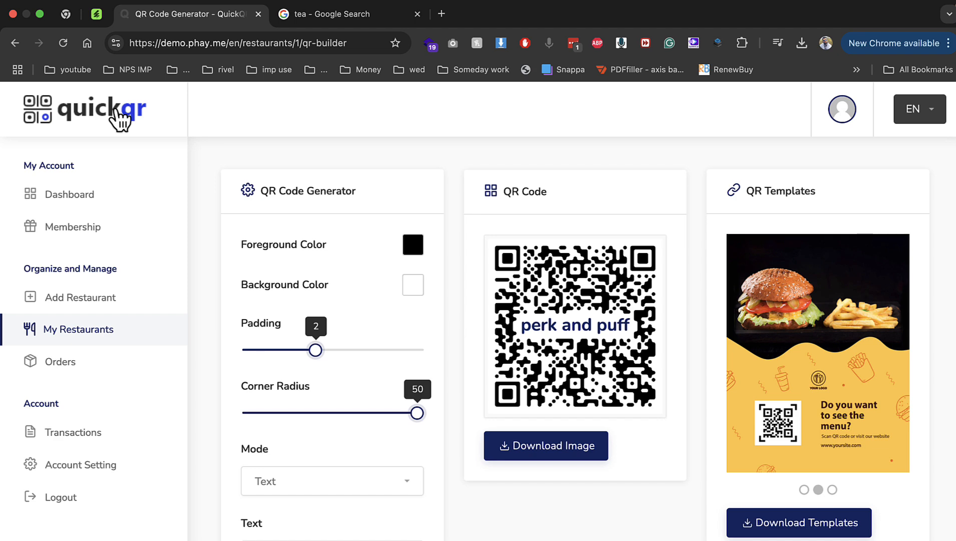
pyautogui.click(15, 42)
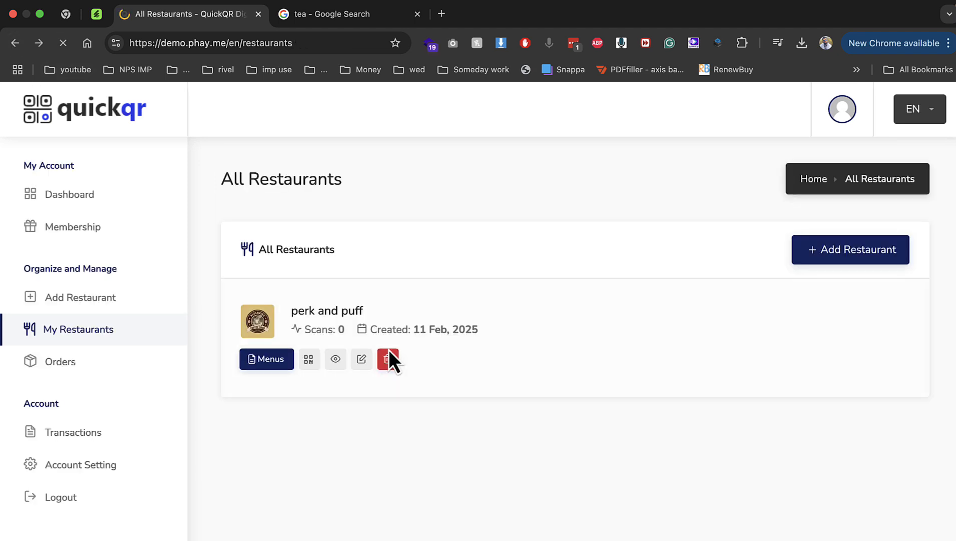
# Open perk and puff's public menu page in a phone-sized view
pyautogui.click(338, 361)
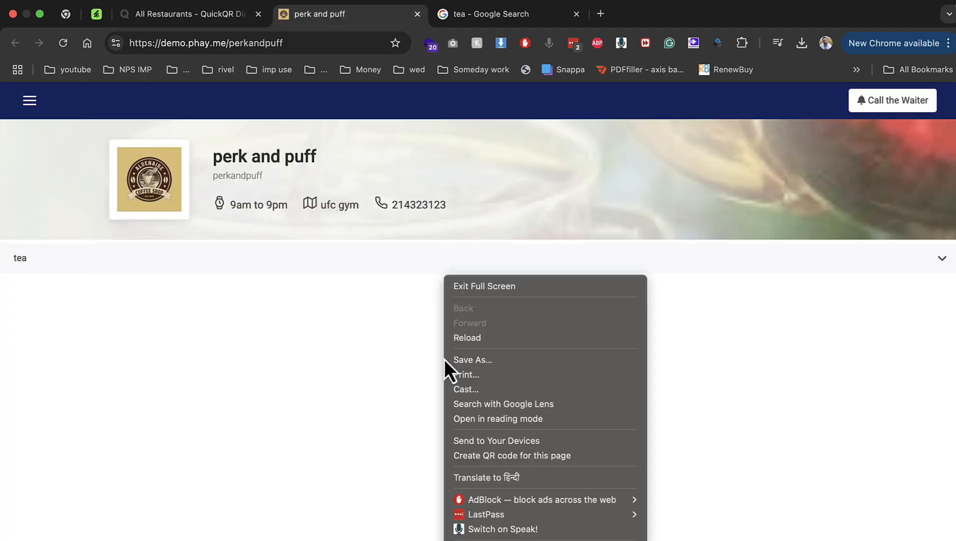
pyautogui.rightClick(443, 359)
pyautogui.click(476, 540)
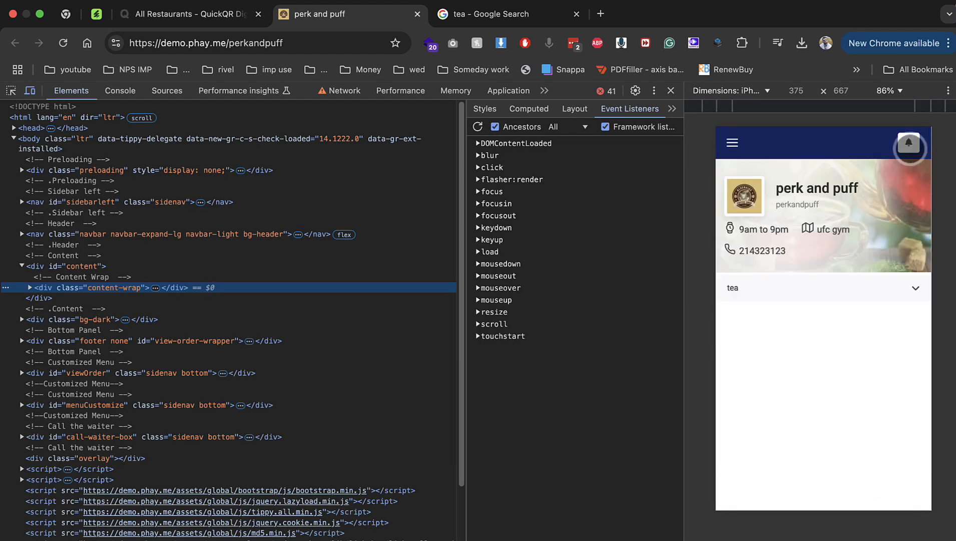
# Send a call-the-waiter request for table 1, then go back to All Restaurants
pyautogui.click(908, 142)
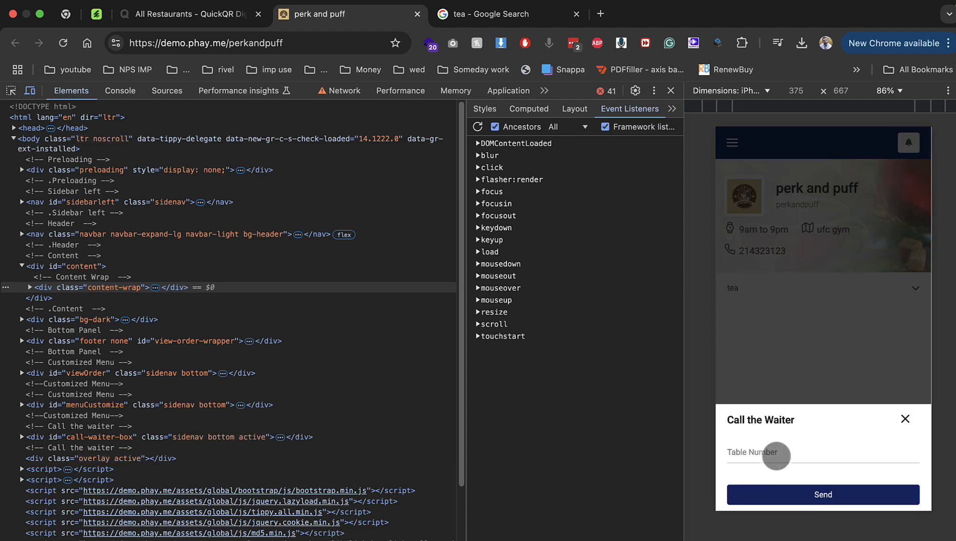
pyautogui.click(777, 453)
pyautogui.write('1')
pyautogui.click(816, 493)
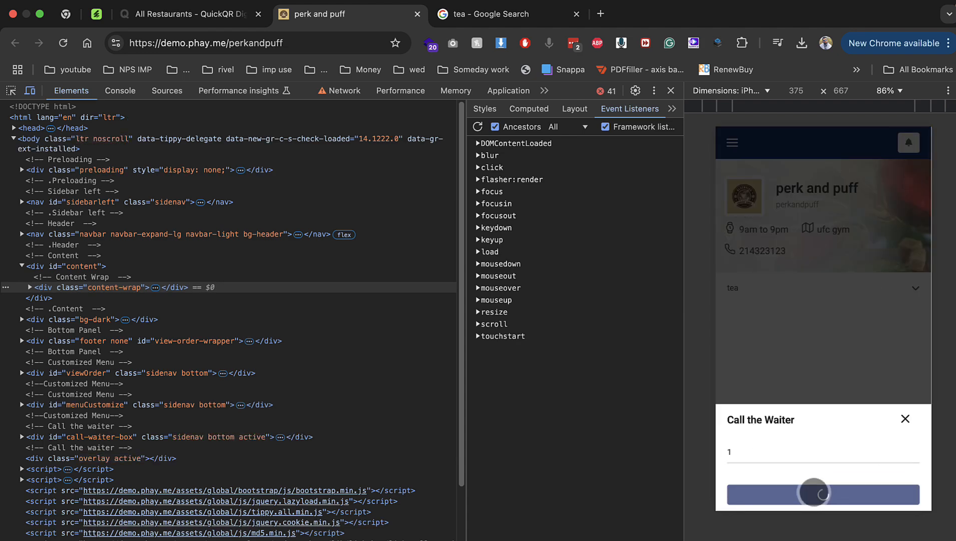
pyautogui.click(210, 20)
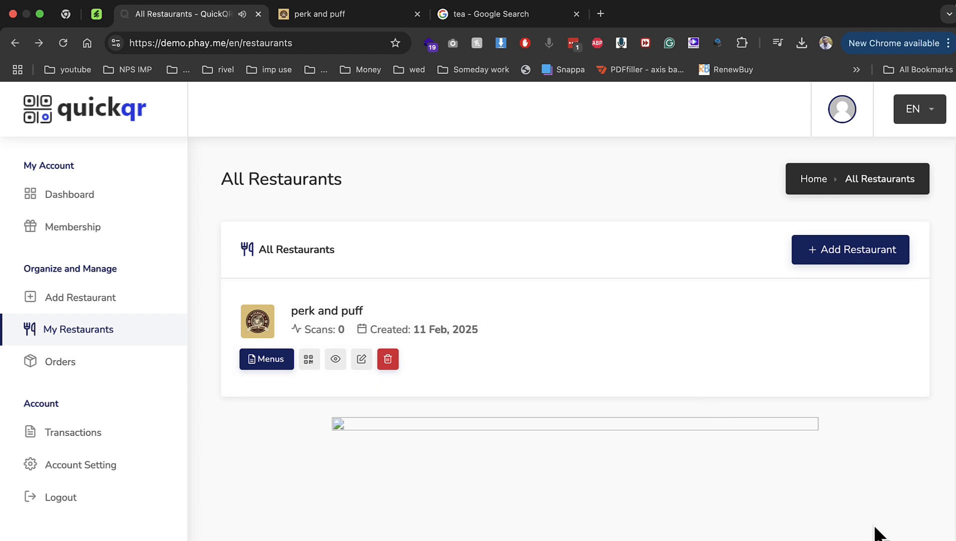
# Add one Milk tea (₹100) from the tea category to the order
pyautogui.click(355, 17)
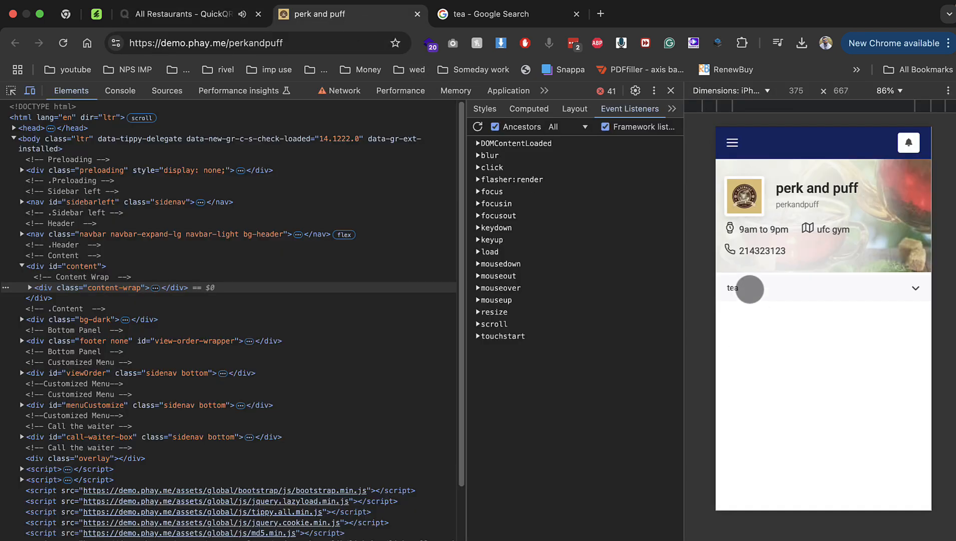
pyautogui.click(747, 288)
pyautogui.click(901, 316)
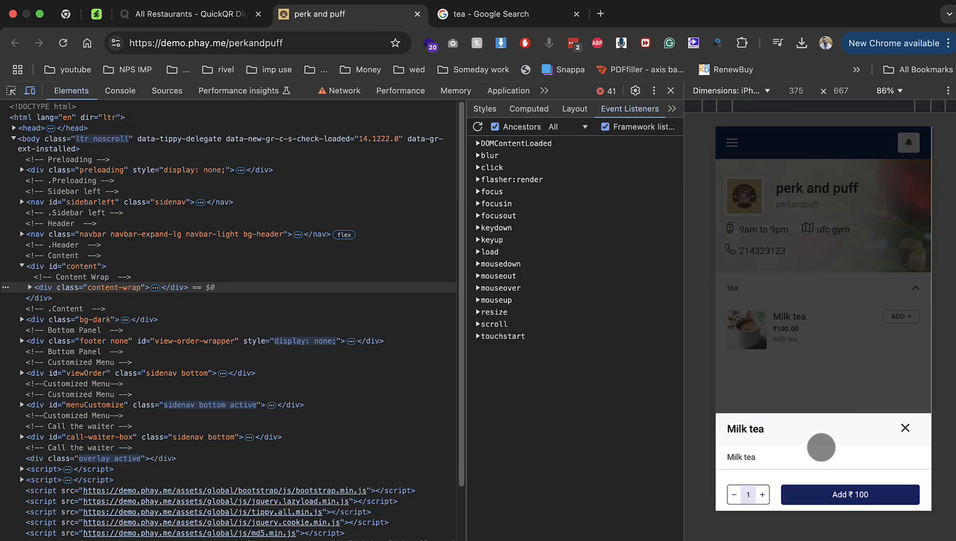
pyautogui.click(849, 494)
pyautogui.click(860, 493)
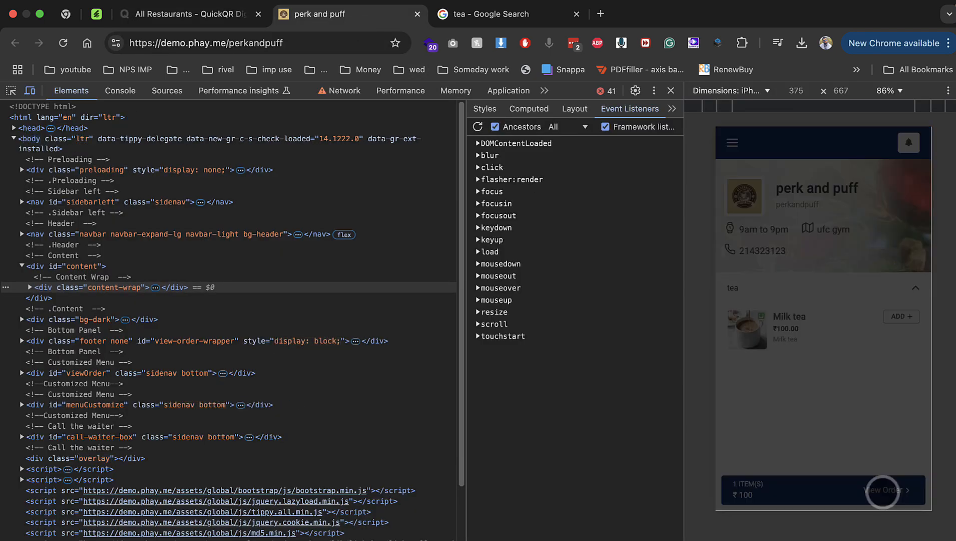
# Fill in the customer's name, table 1 and message 'cc', and send the order
pyautogui.click(782, 394)
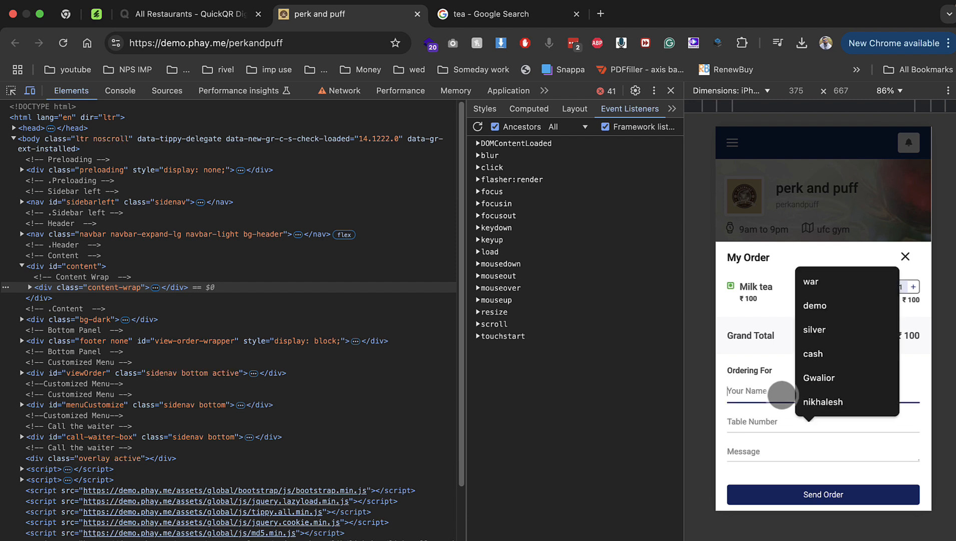
pyautogui.press('Up')
pyautogui.press('Return')
pyautogui.press('Tab')
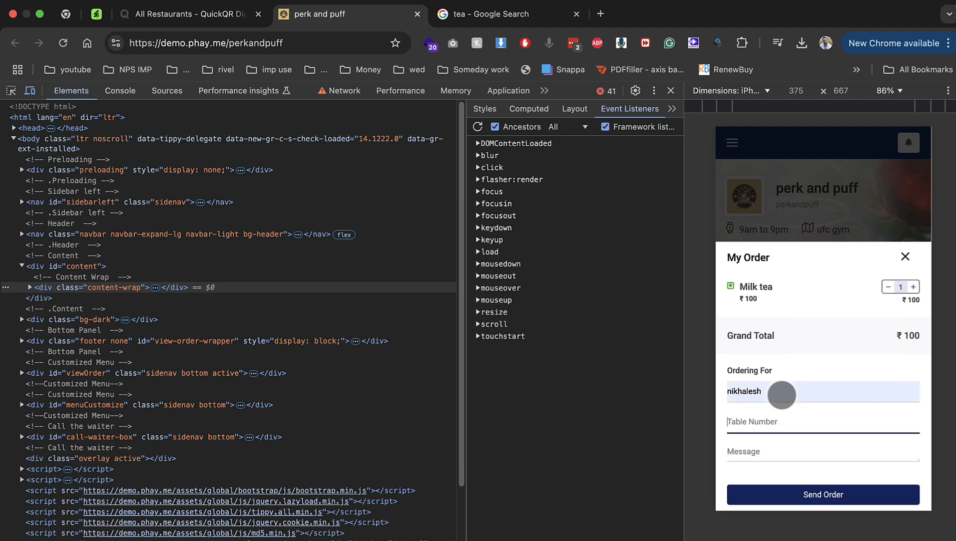
pyautogui.write('1')
pyautogui.press('Tab')
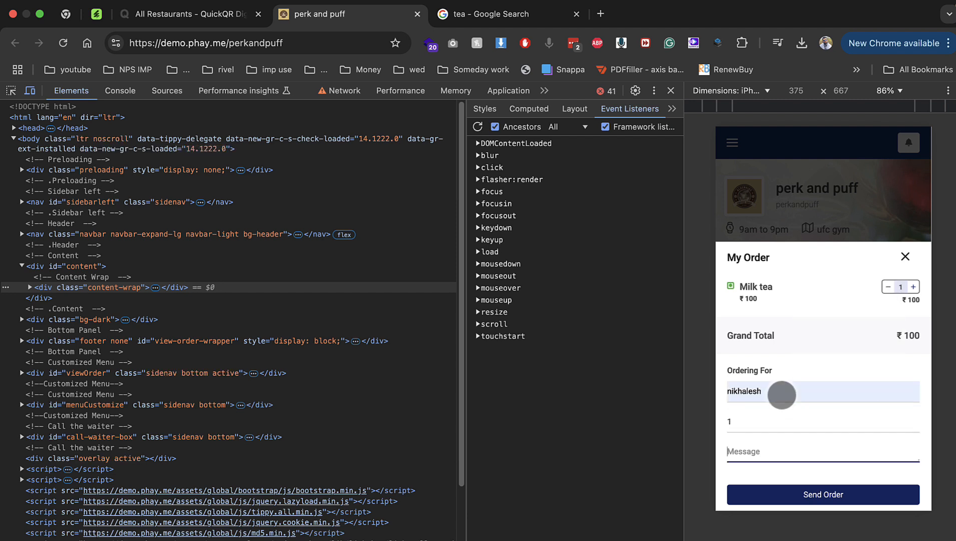
pyautogui.write('cc')
pyautogui.press('Return')
pyautogui.click(892, 494)
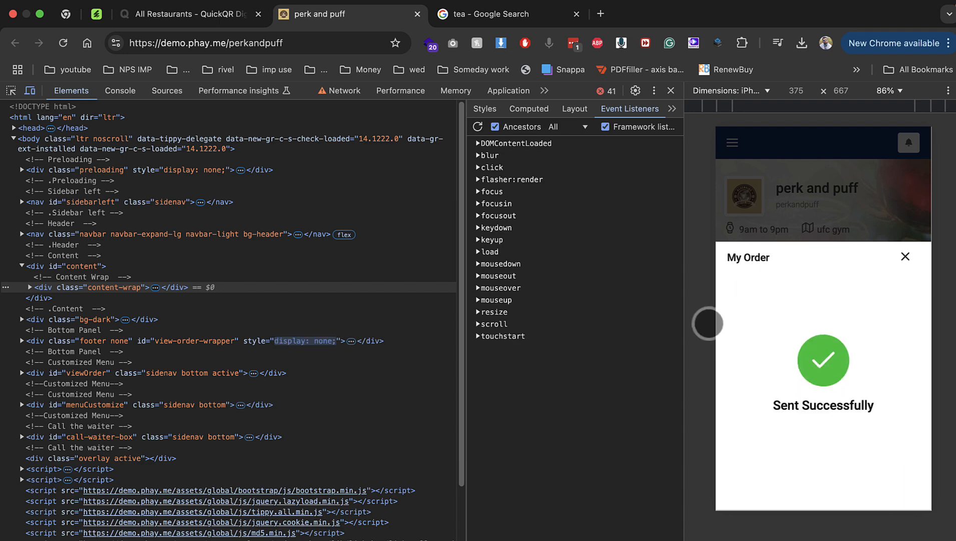
pyautogui.click(215, 15)
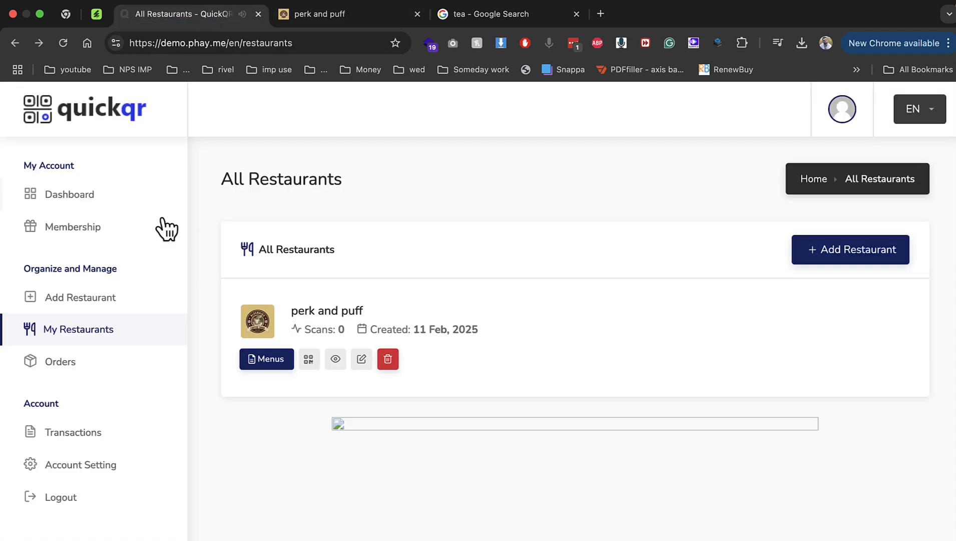
# Review the table 1 Milk tea order's receipt, mark it completed, and return to My Restaurants
pyautogui.click(84, 361)
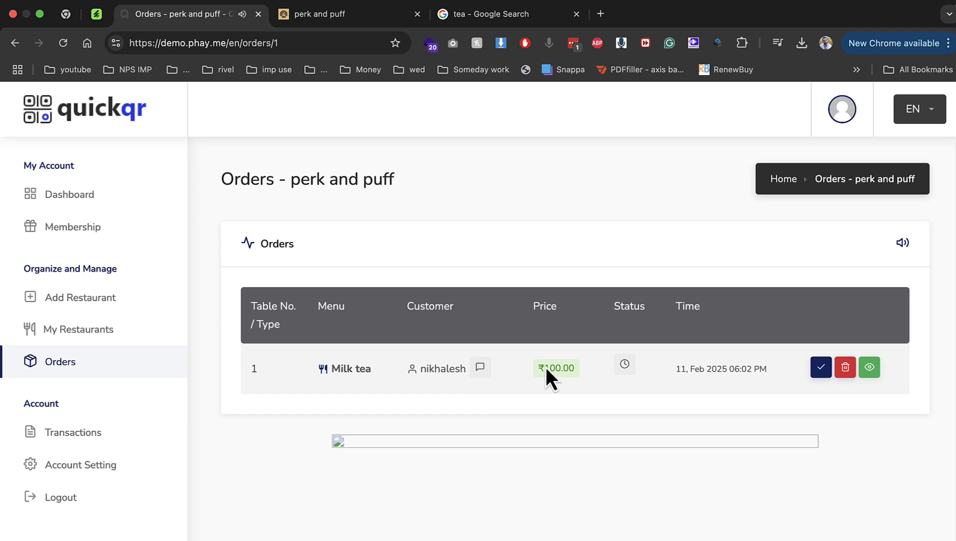
pyautogui.click(871, 367)
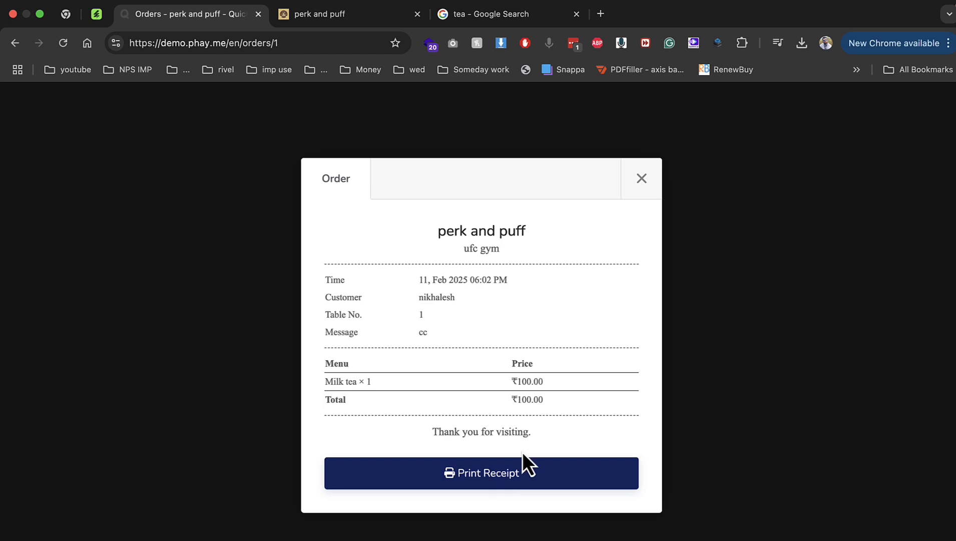
pyautogui.click(633, 193)
pyautogui.click(821, 373)
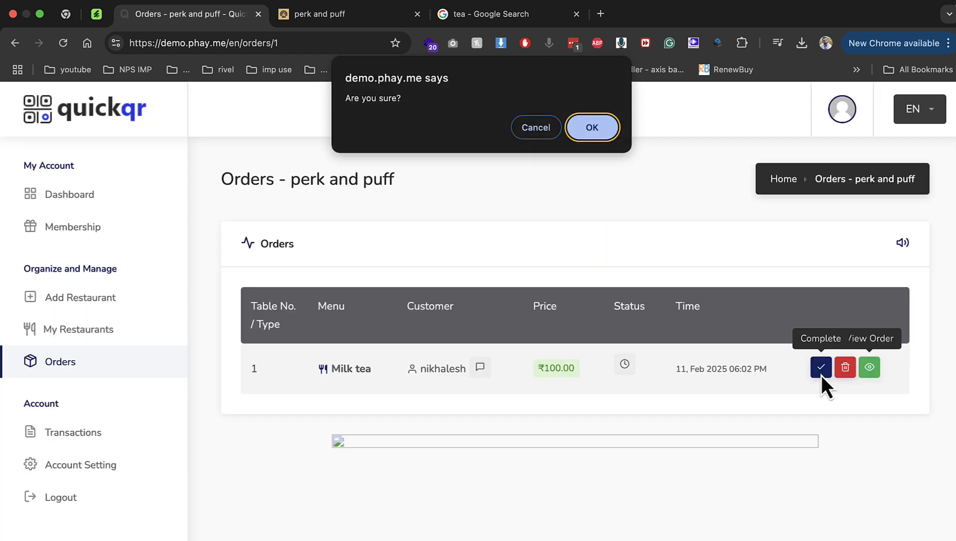
pyautogui.click(592, 128)
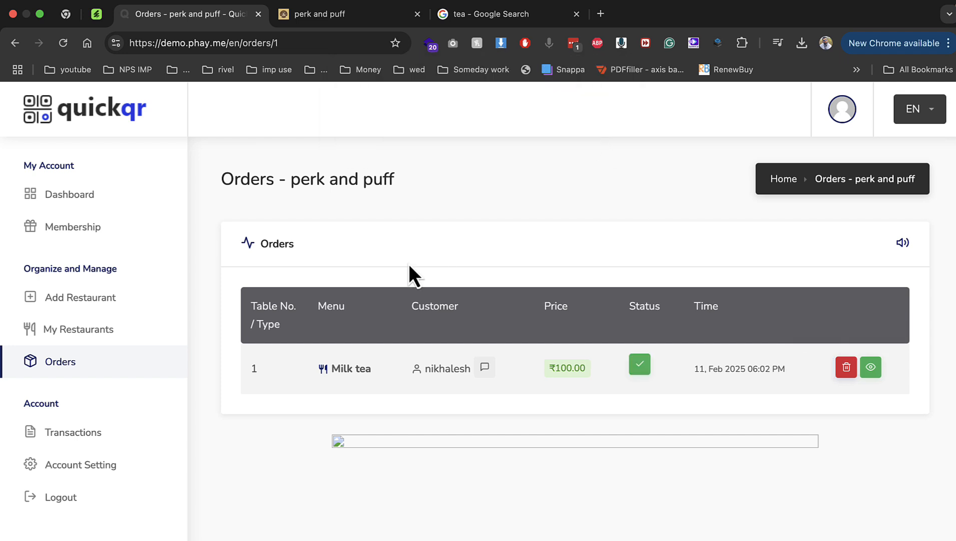
pyautogui.click(125, 331)
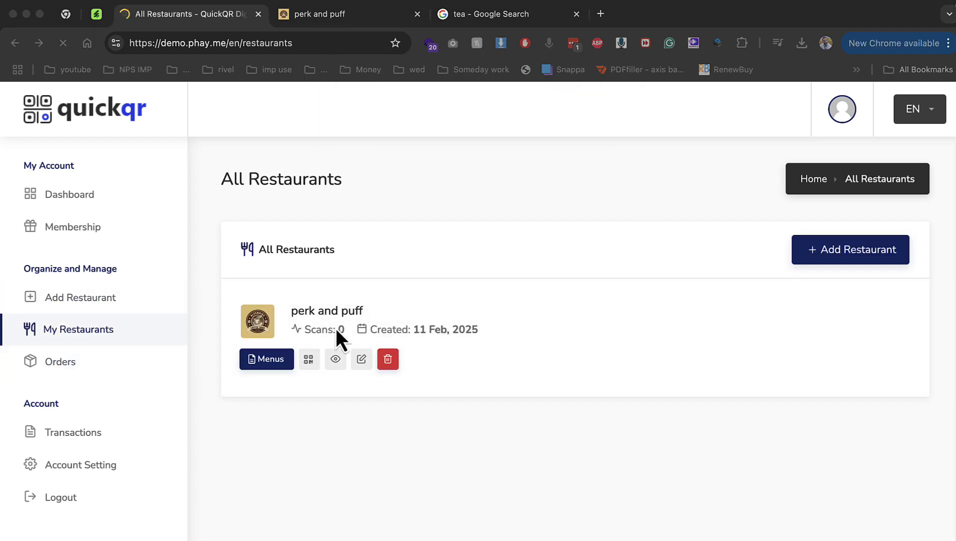
pyautogui.click(312, 360)
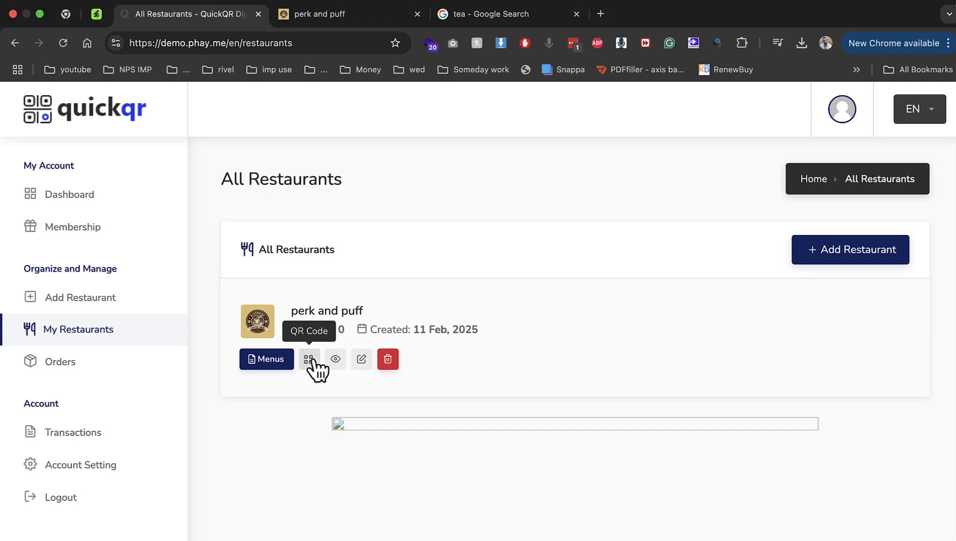
pyautogui.click(309, 359)
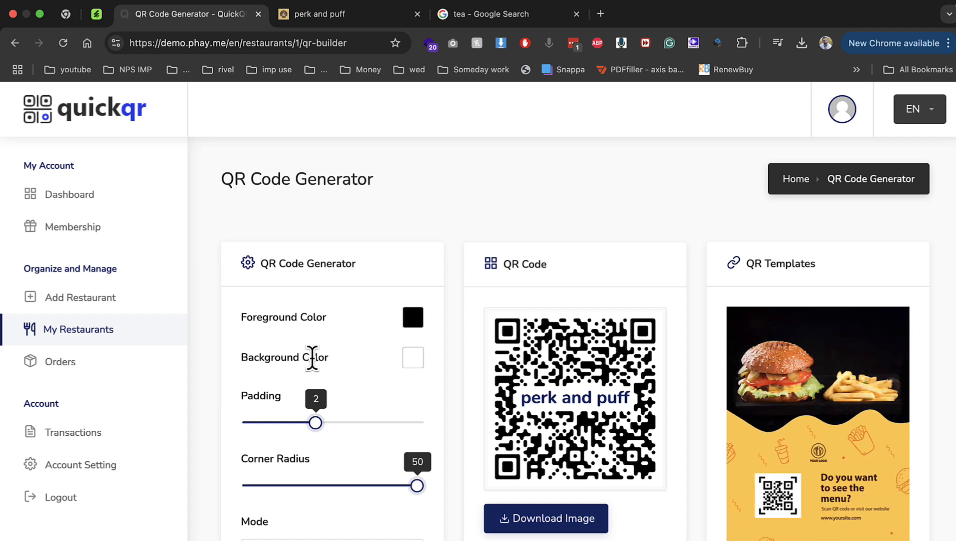
pyautogui.click(170, 376)
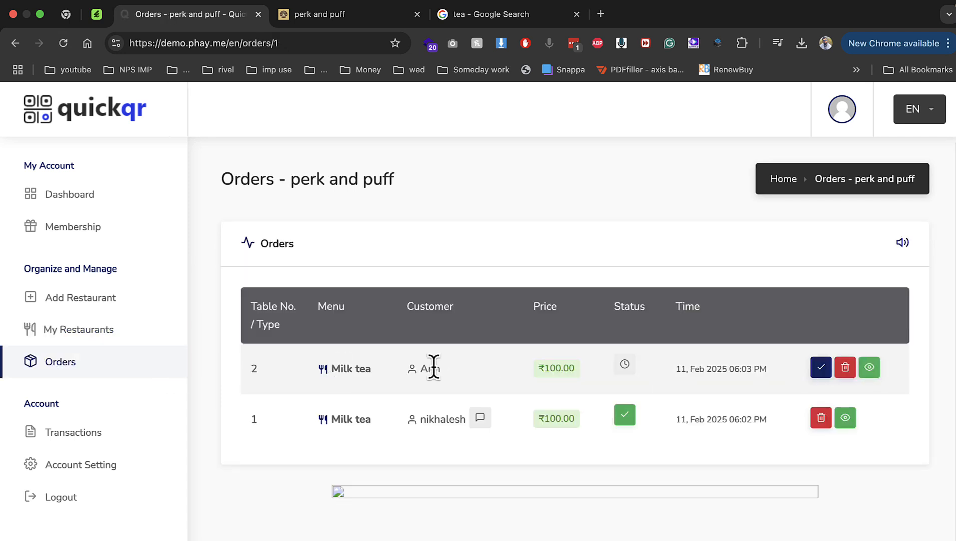
pyautogui.moveTo(421, 366); pyautogui.dragTo(618, 384)
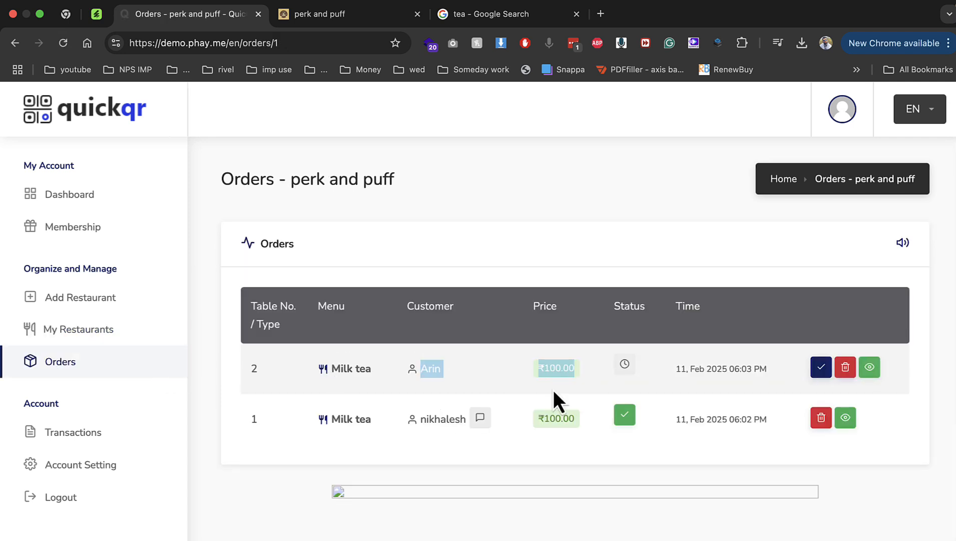
pyautogui.click(88, 331)
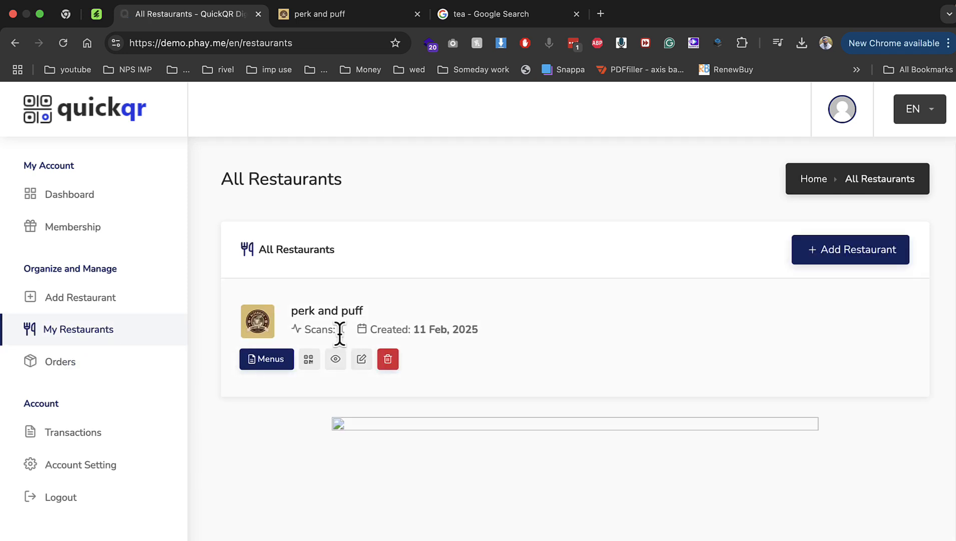
# Open Membership plans to compare the Free Plan's 50 scans per month with the Trial's 500
pyautogui.moveTo(338, 331); pyautogui.dragTo(346, 336)
pyautogui.click(90, 231)
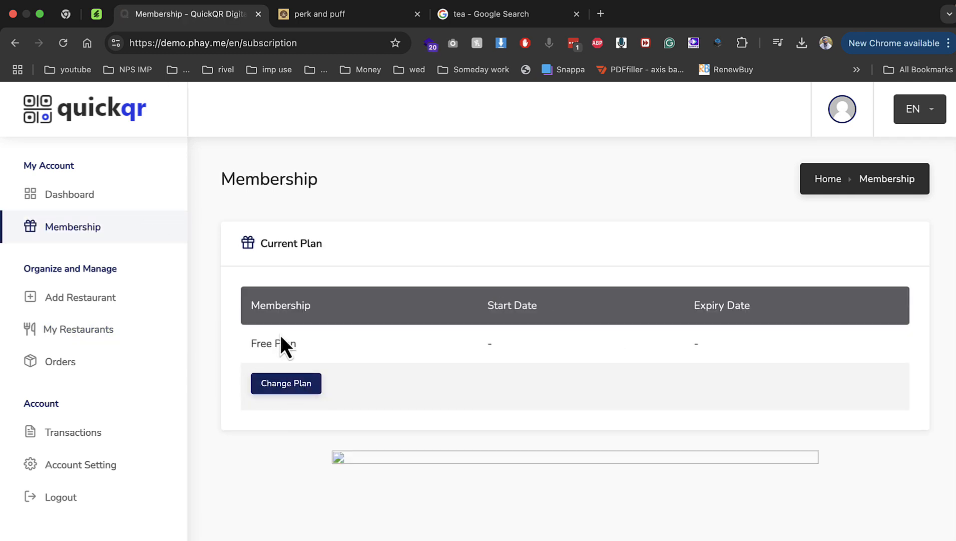
pyautogui.click(284, 385)
pyautogui.scroll(-3, 299, 391)
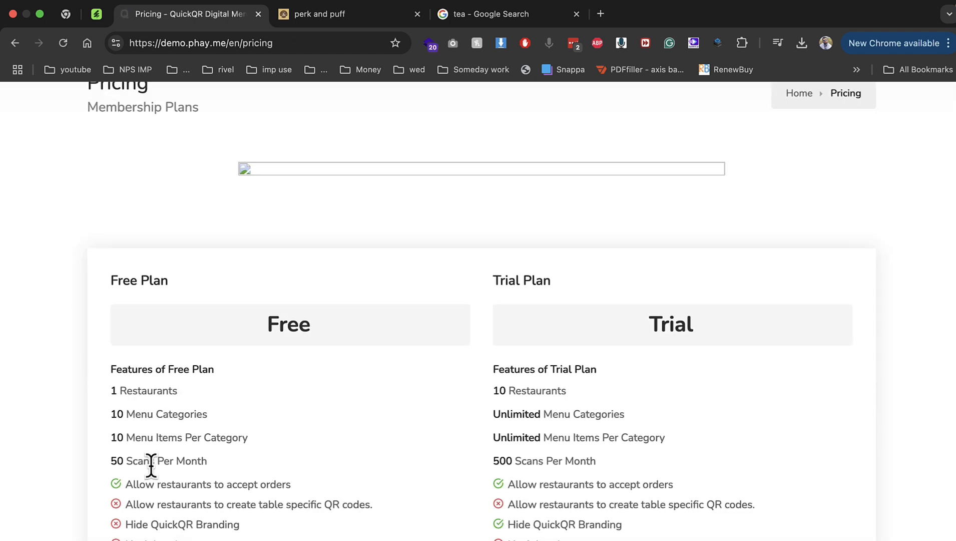
pyautogui.tripleClick(227, 466)
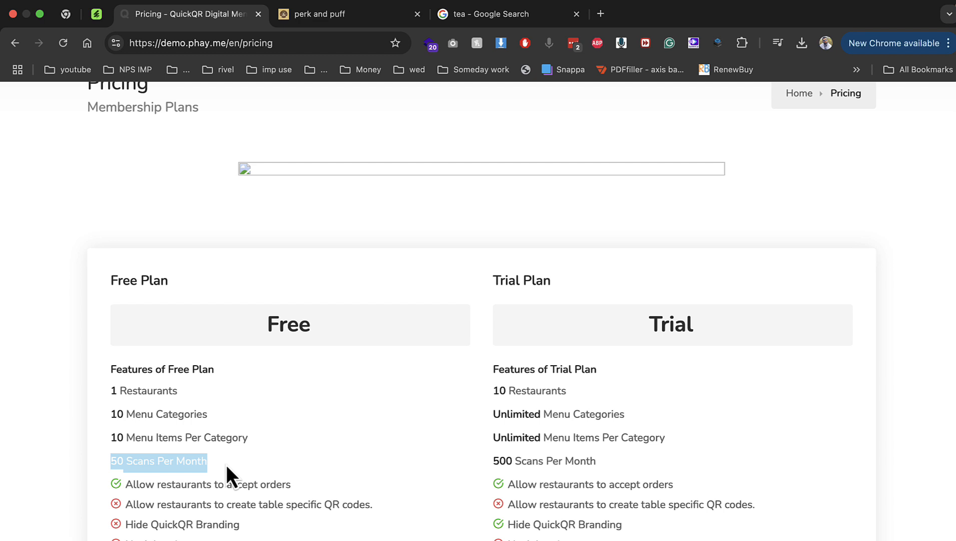
pyautogui.scroll(3, 193, 361)
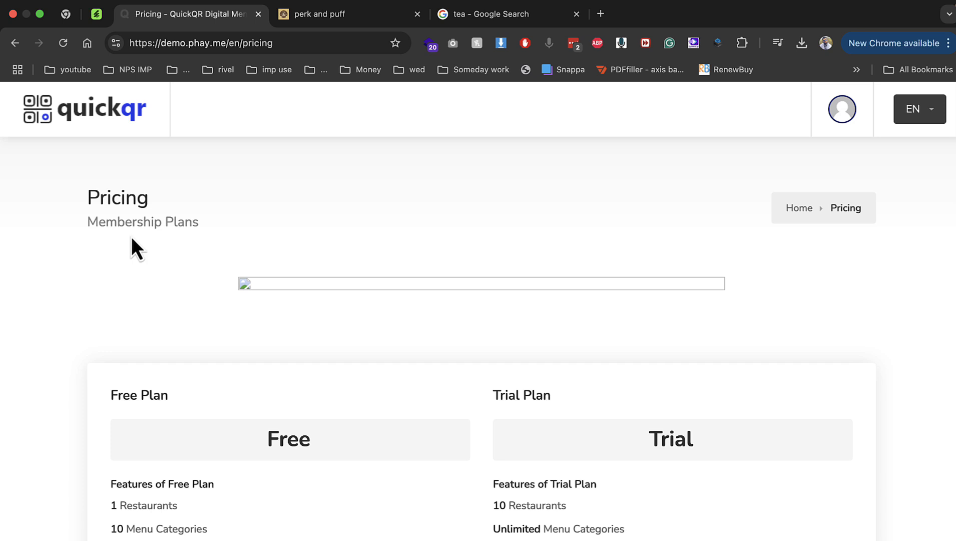